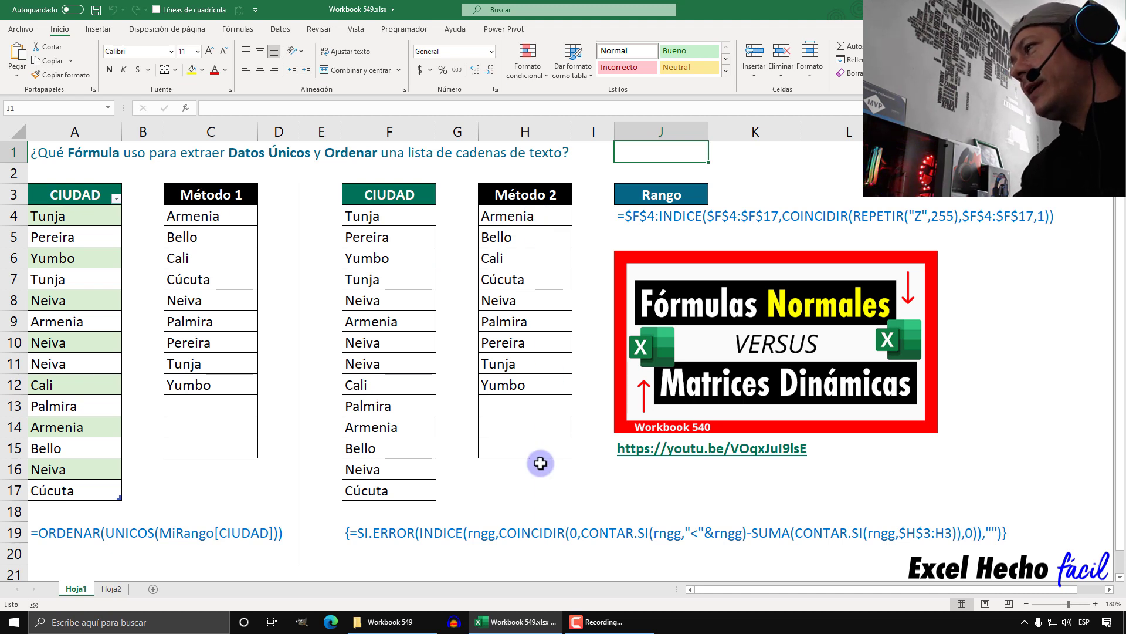
# Open the Hoja2 sheet and examine the names in A2:A9, including the repeated ones.
pyautogui.click(111, 589)
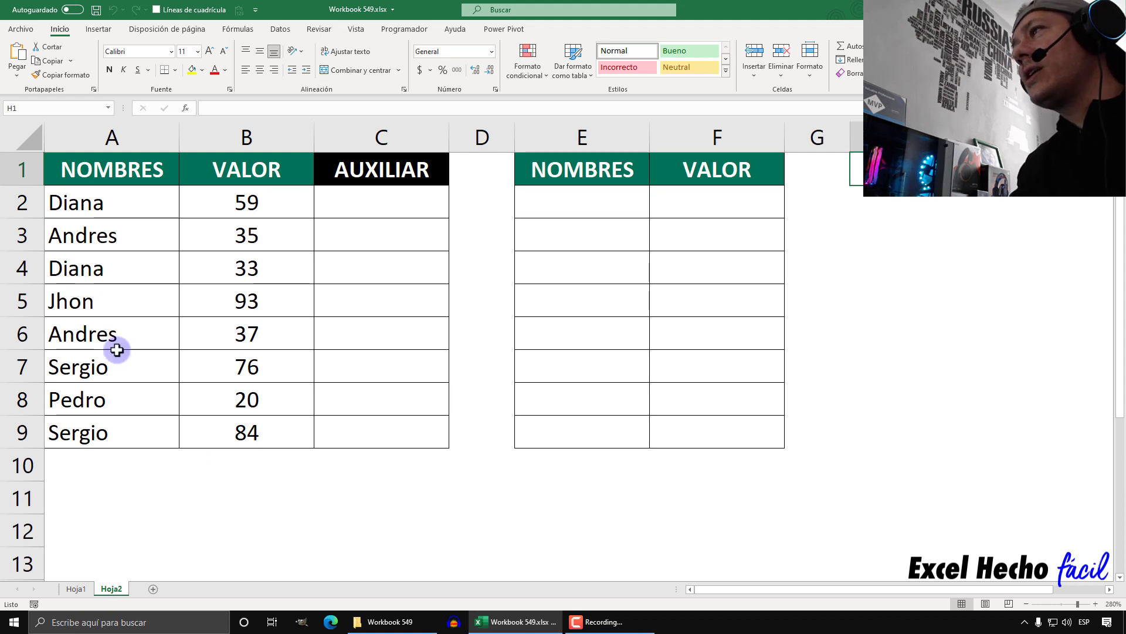
pyautogui.moveTo(100, 205); pyautogui.dragTo(106, 418)
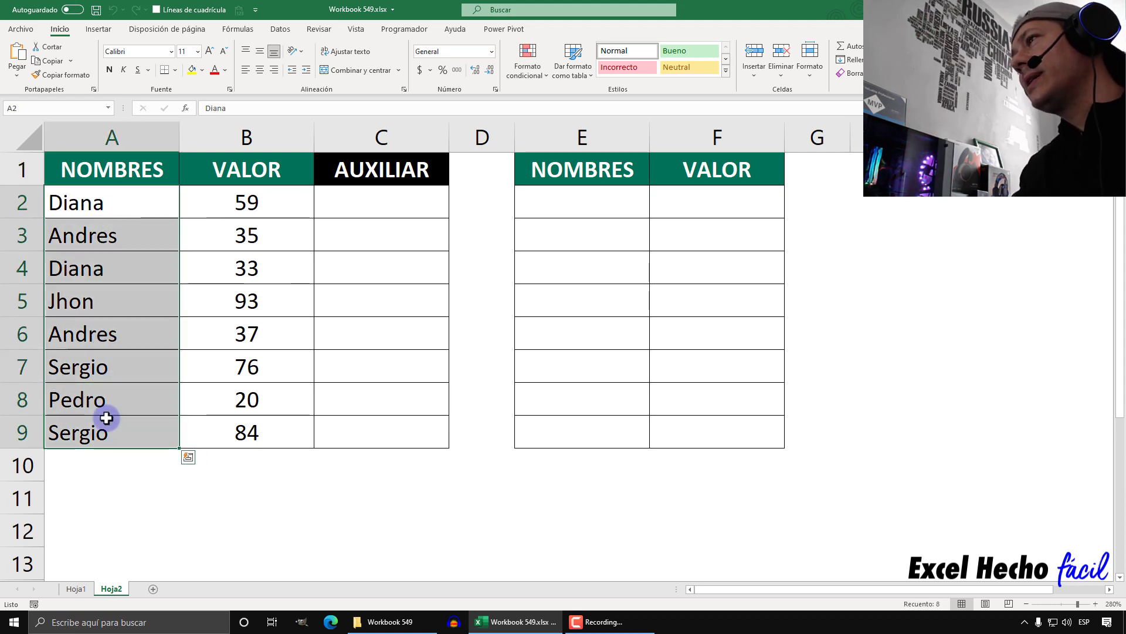
pyautogui.click(118, 206)
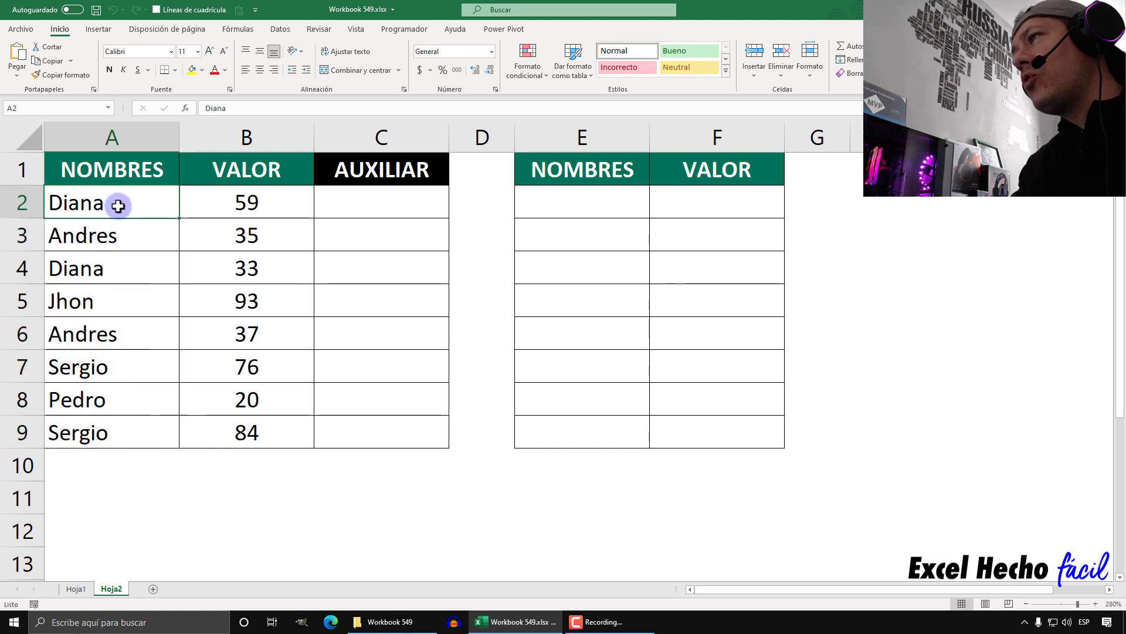
pyautogui.keyDown('ctrl'); pyautogui.click(128, 272); pyautogui.keyUp('ctrl')
pyautogui.keyDown('ctrl'); pyautogui.click(122, 241); pyautogui.keyUp('ctrl')
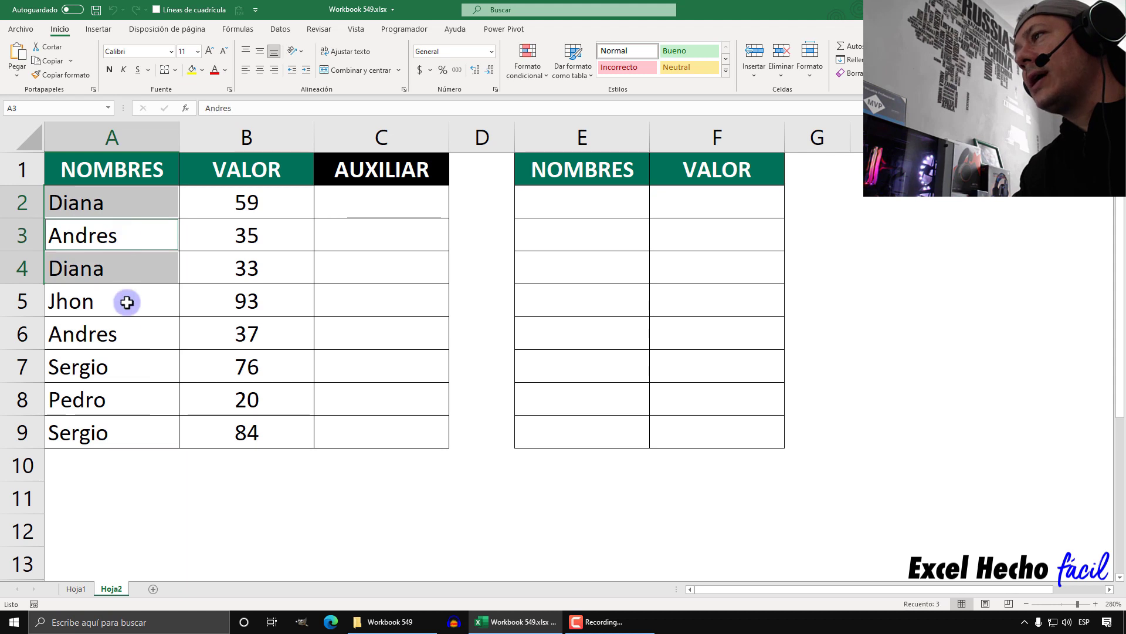
pyautogui.keyDown('ctrl'); pyautogui.click(123, 330); pyautogui.keyUp('ctrl')
pyautogui.keyDown('ctrl'); pyautogui.click(113, 297); pyautogui.keyUp('ctrl')
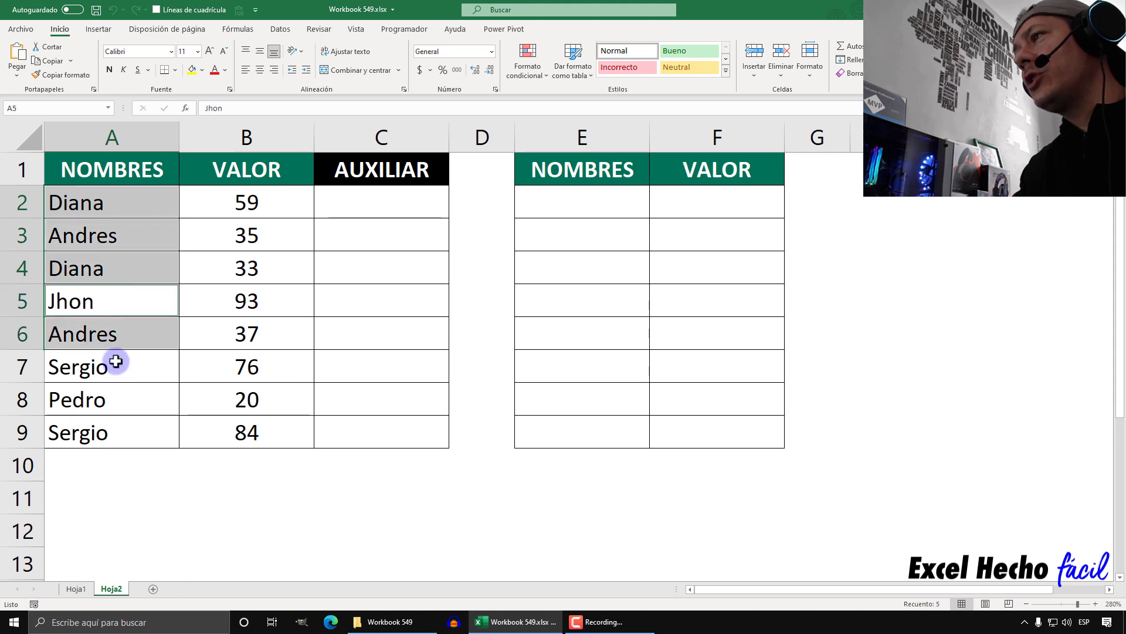
pyautogui.keyDown('ctrl'); pyautogui.click(113, 361); pyautogui.keyUp('ctrl')
pyautogui.keyDown('ctrl'); pyautogui.click(97, 432); pyautogui.keyUp('ctrl')
pyautogui.keyDown('ctrl'); pyautogui.click(109, 402); pyautogui.keyUp('ctrl')
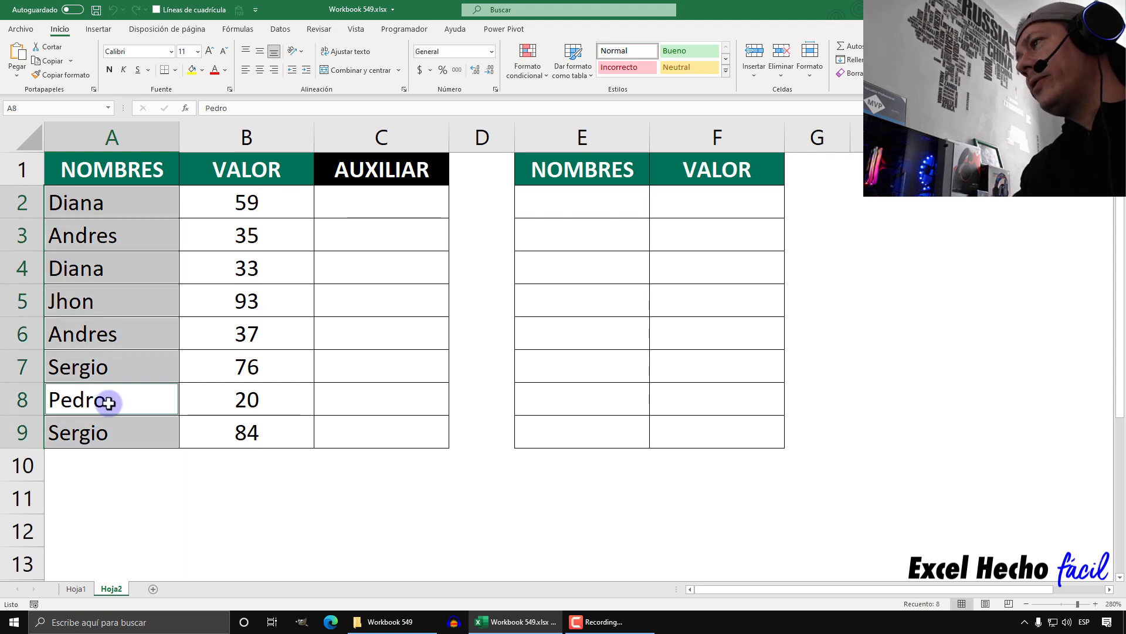
# Examine the VALOR data in B2:B9, the results table area E2:F9 and the AUXILIAR column C2:C9.
pyautogui.click(220, 204)
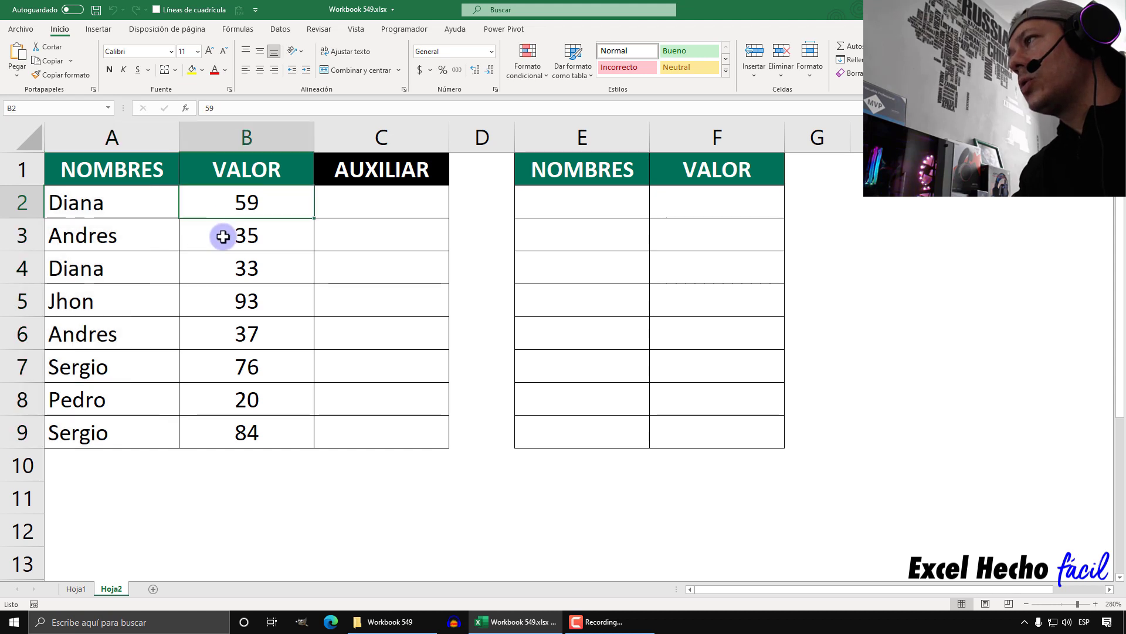
pyautogui.moveTo(223, 237); pyautogui.dragTo(235, 433)
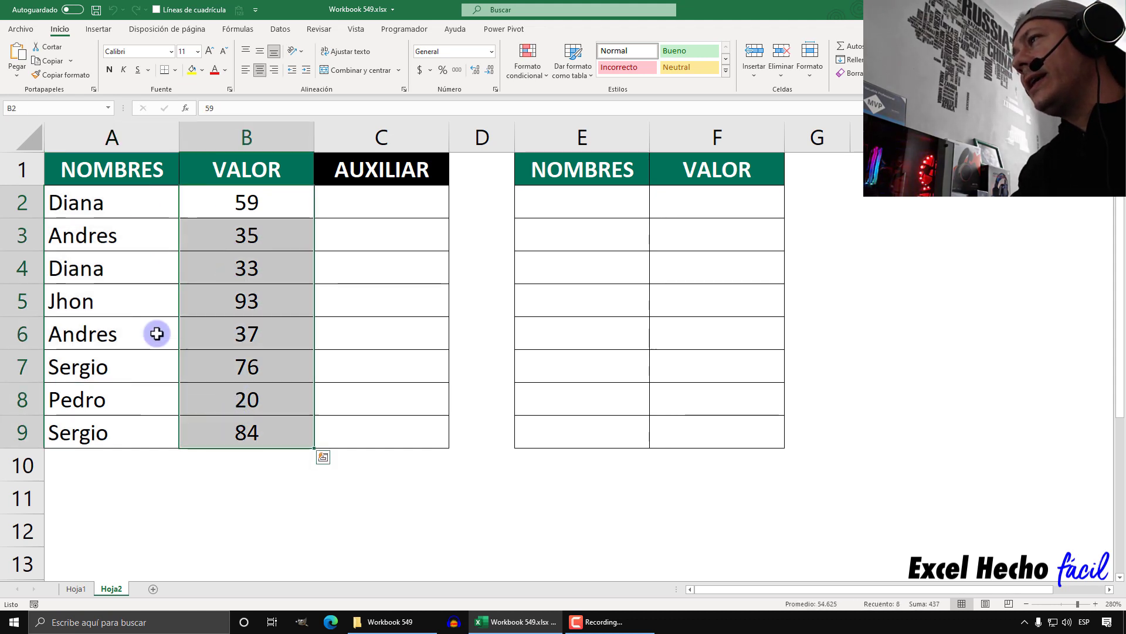
pyautogui.moveTo(133, 211); pyautogui.dragTo(215, 433)
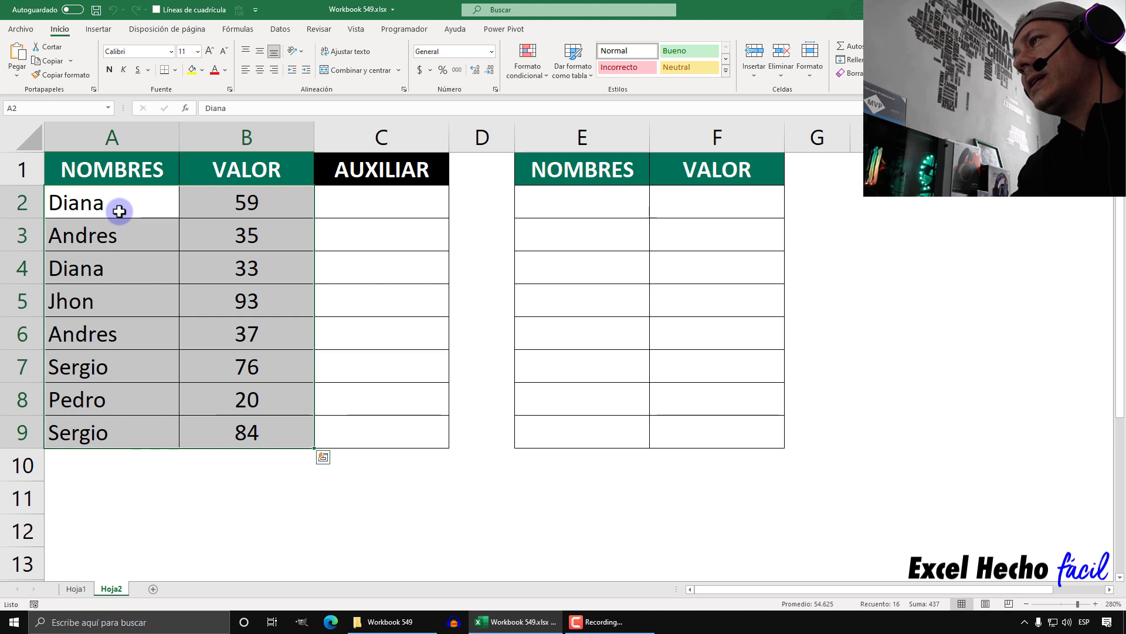
pyautogui.click(579, 202)
pyautogui.moveTo(579, 201); pyautogui.dragTo(710, 431)
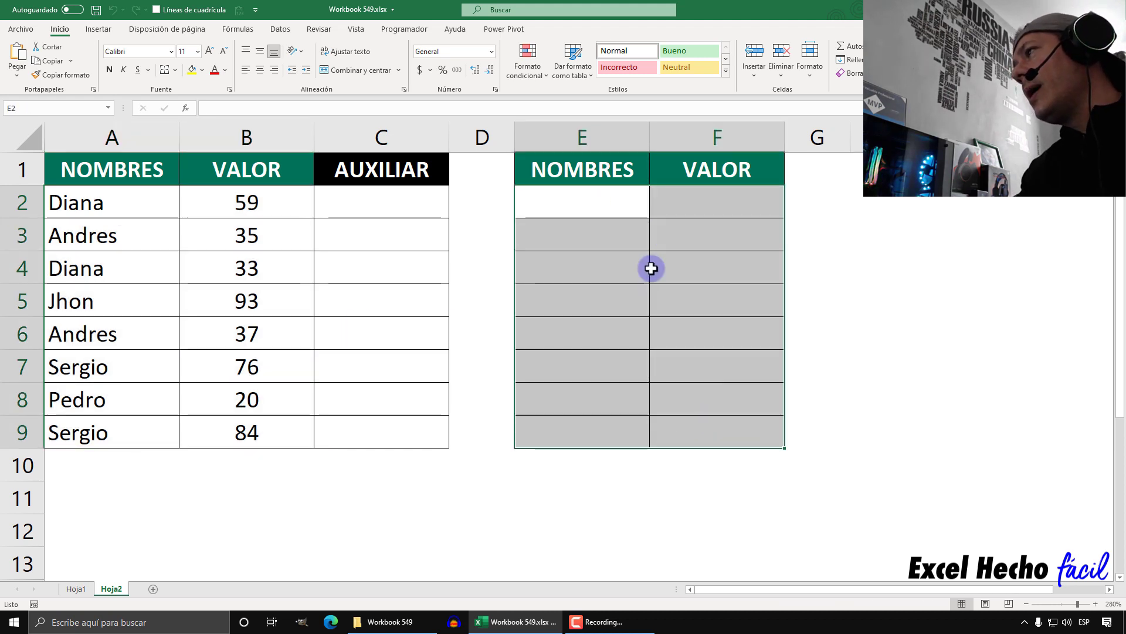
pyautogui.moveTo(376, 201); pyautogui.dragTo(372, 422)
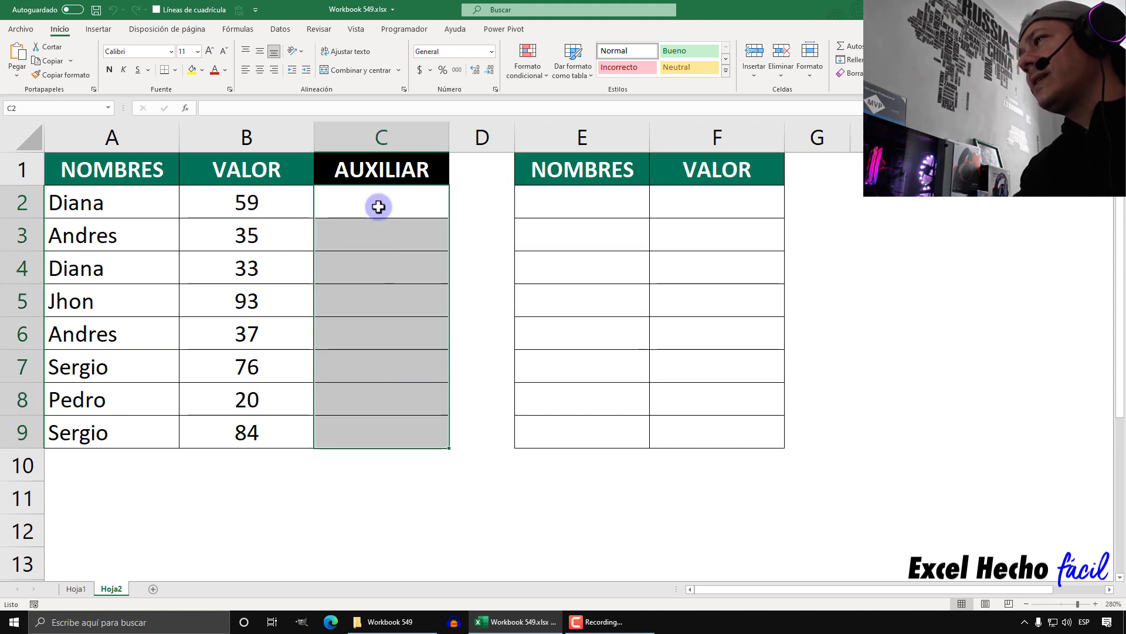
pyautogui.click(379, 206)
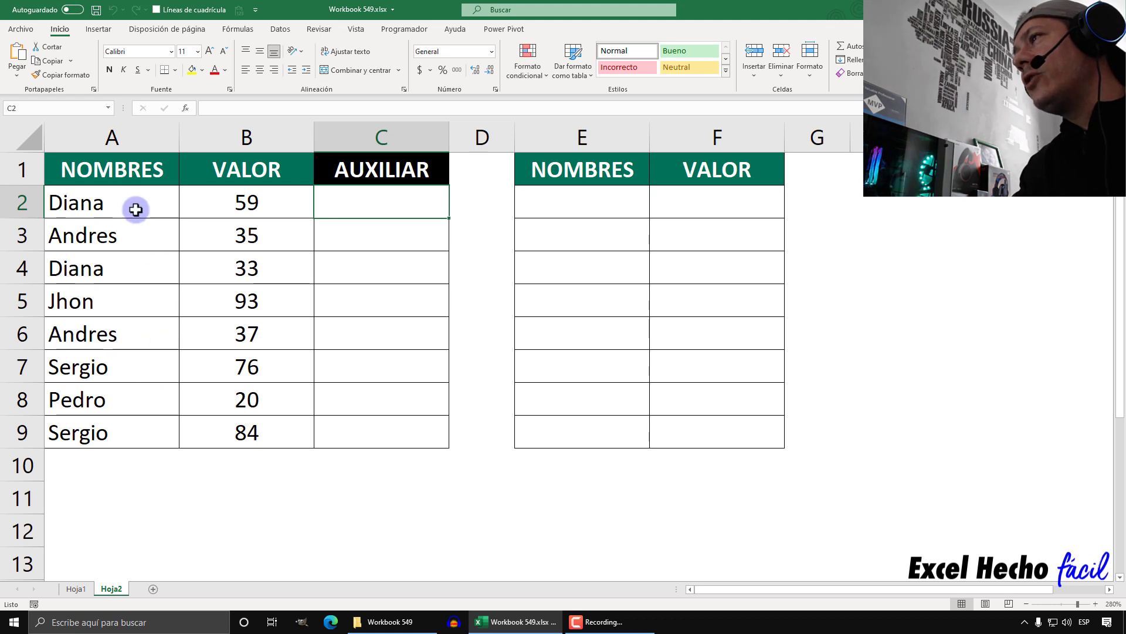
# Compare individual names in the NOMBRES column with the full list in A2:A9, row by row alongside the AUXILIAR cells.
pyautogui.click(141, 234)
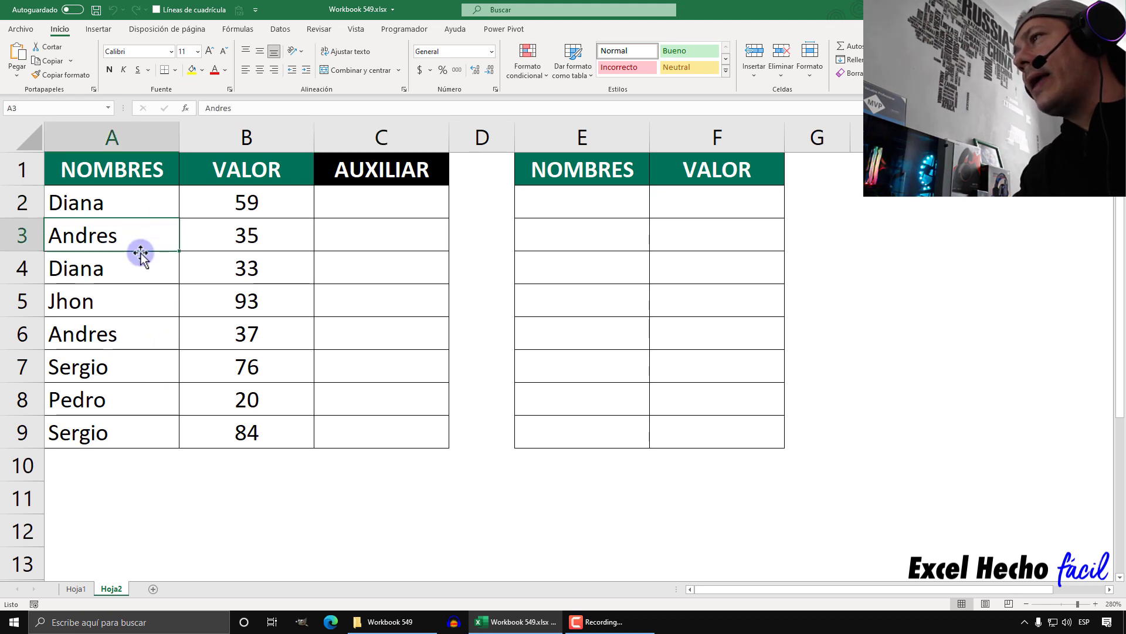
pyautogui.click(142, 267)
pyautogui.click(142, 299)
pyautogui.click(144, 337)
pyautogui.click(146, 376)
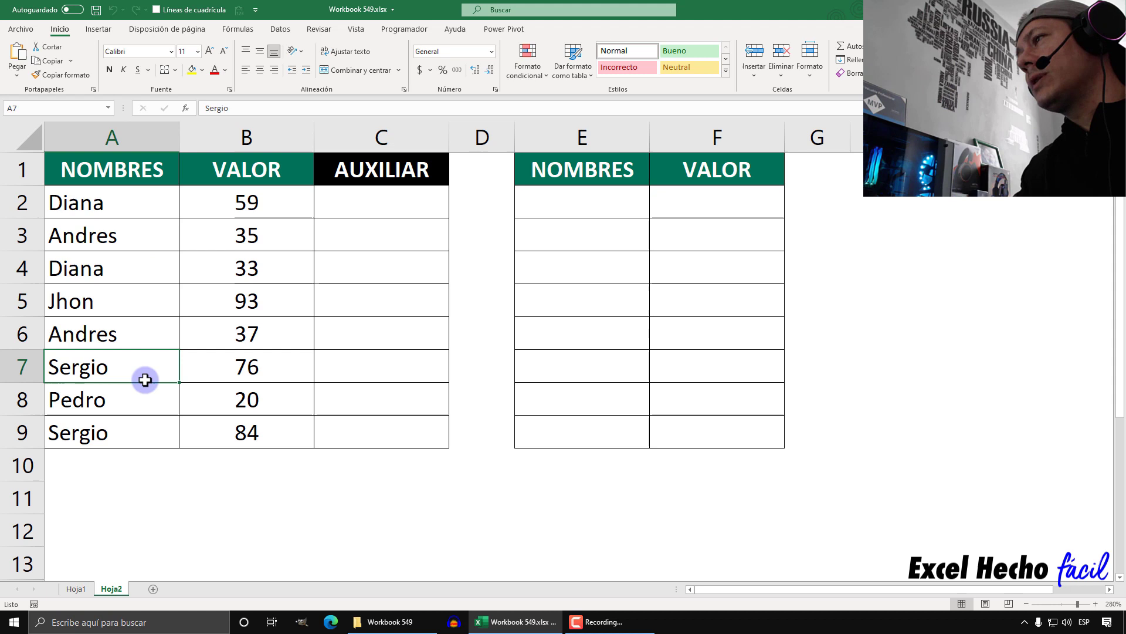
pyautogui.click(346, 202)
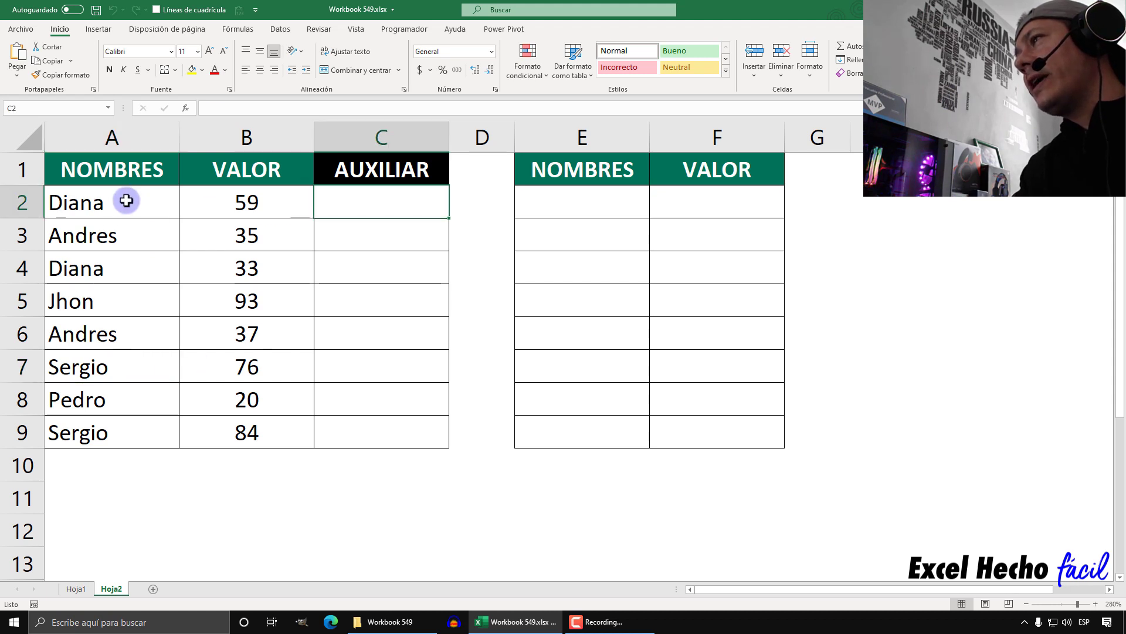
pyautogui.moveTo(143, 202); pyautogui.dragTo(126, 428)
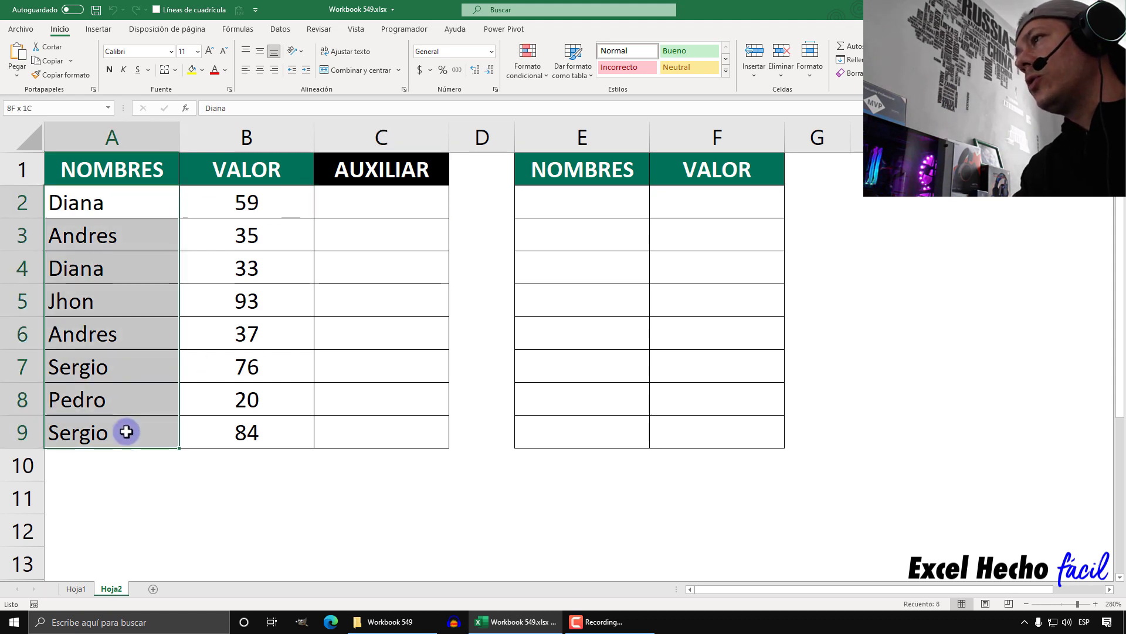
pyautogui.click(377, 237)
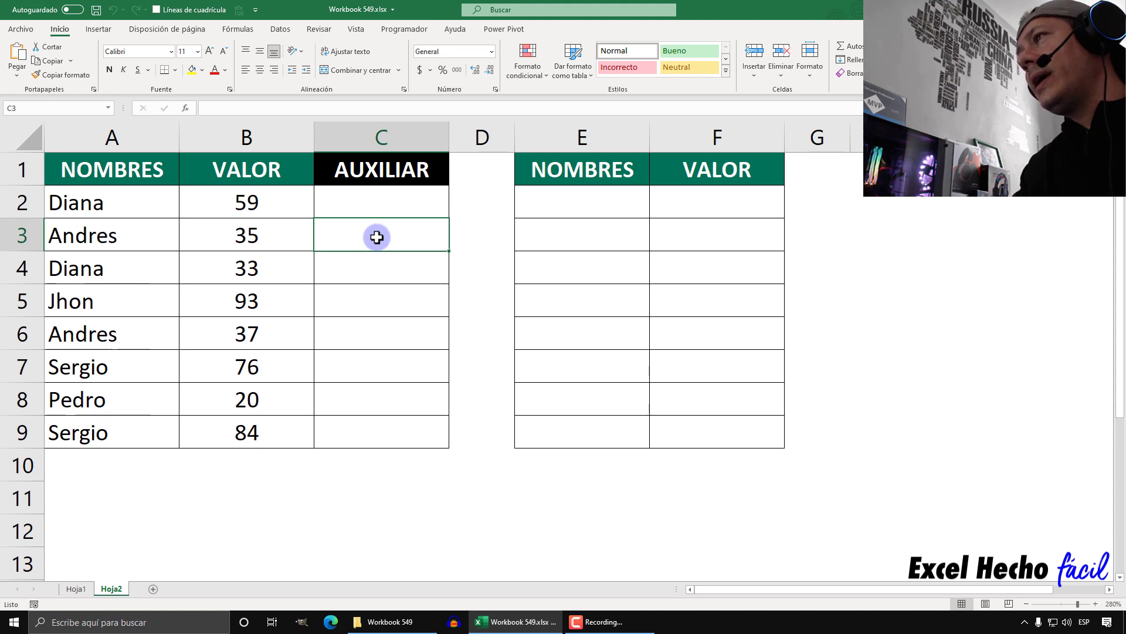
pyautogui.click(136, 234)
pyautogui.moveTo(135, 376); pyautogui.dragTo(132, 434)
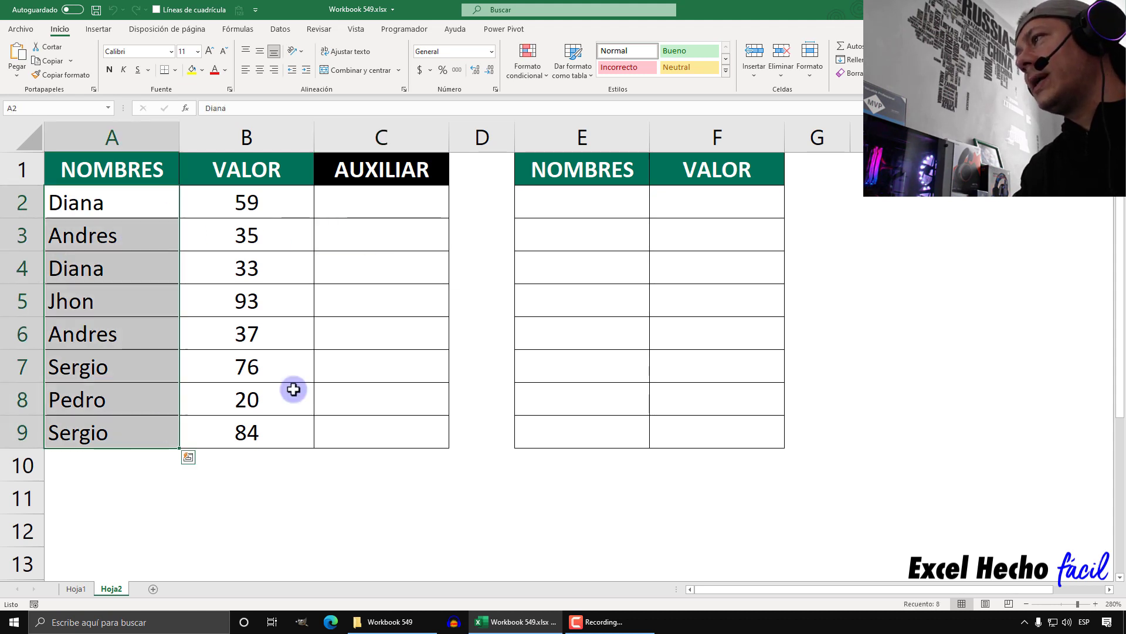
pyautogui.click(417, 270)
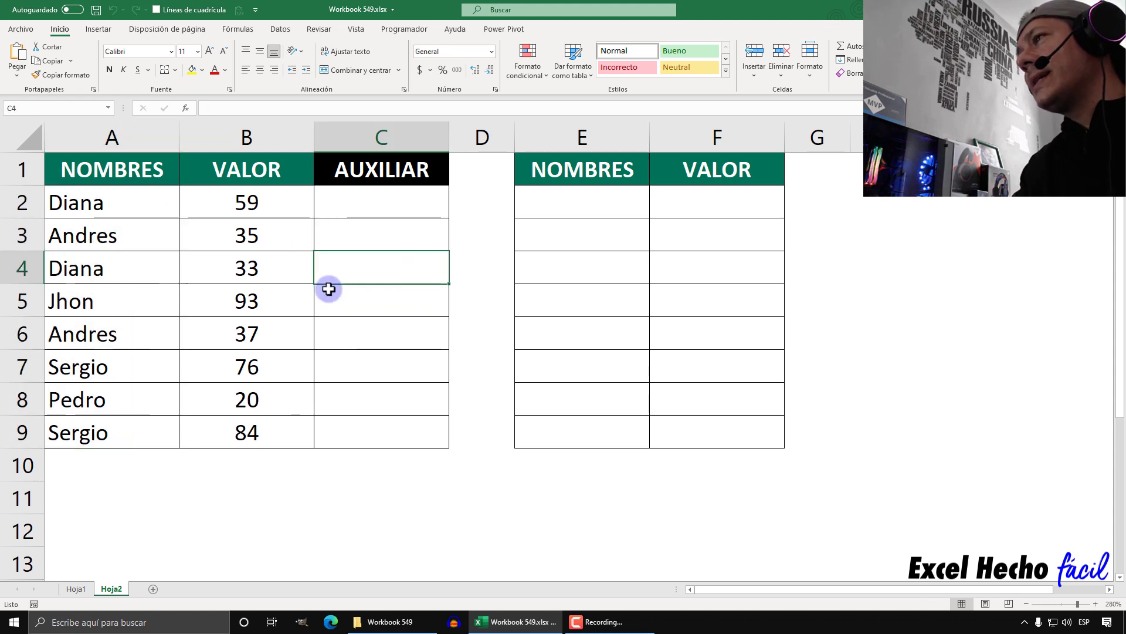
pyautogui.click(148, 268)
pyautogui.moveTo(147, 215); pyautogui.dragTo(141, 434)
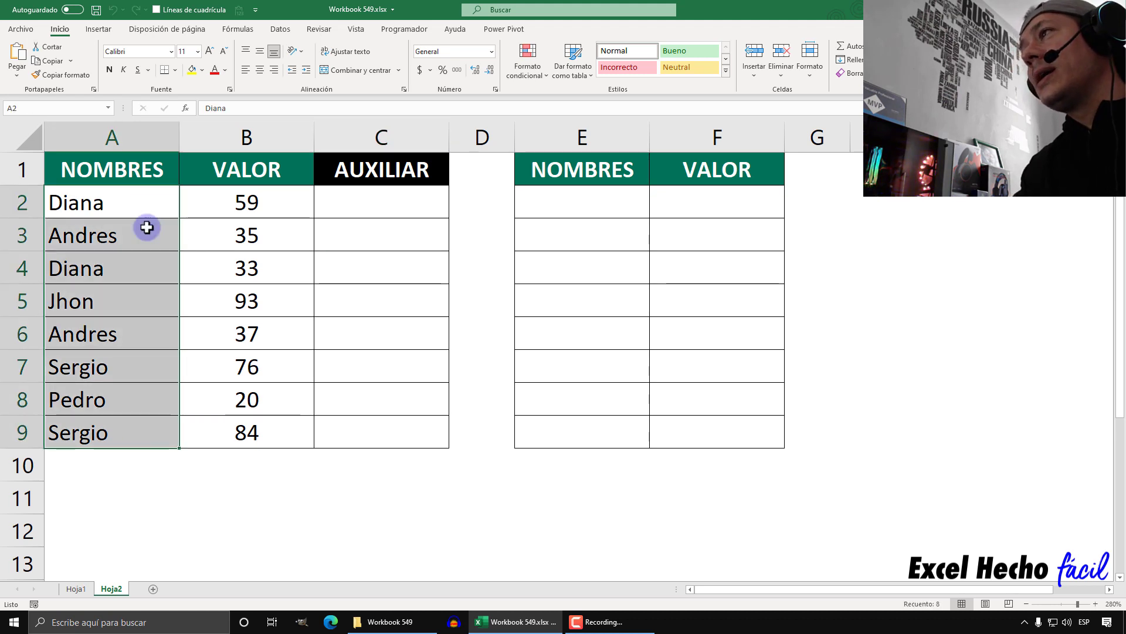
# Review the AUXILIAR cells from C2 down to C9 one by one.
pyautogui.click(405, 201)
pyautogui.click(410, 235)
pyautogui.click(410, 267)
pyautogui.click(411, 301)
pyautogui.click(412, 333)
pyautogui.click(414, 359)
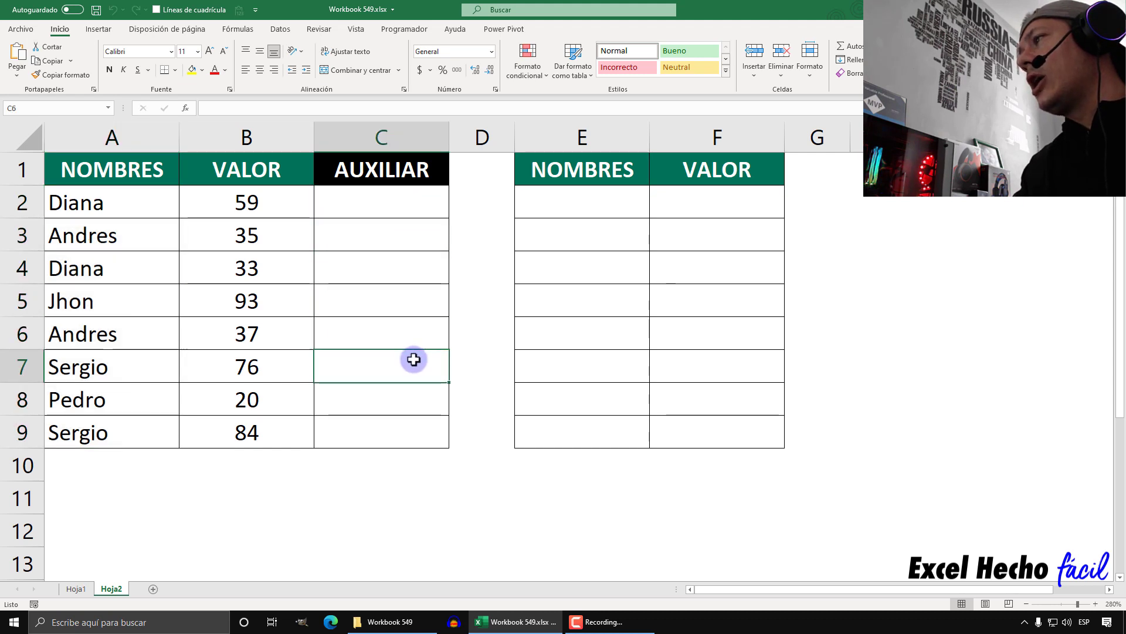
pyautogui.click(418, 396)
pyautogui.click(418, 426)
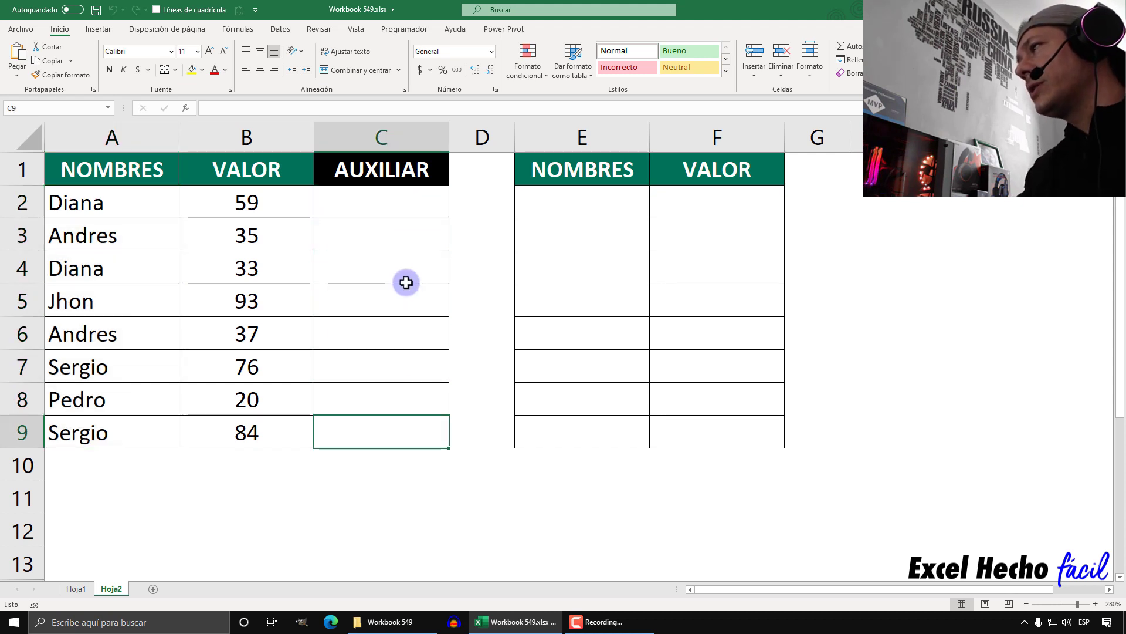
# Start a CONTAR.SI formula in C2 with the absolute range $A$2:$A$9 as its range argument.
pyautogui.click(395, 210)
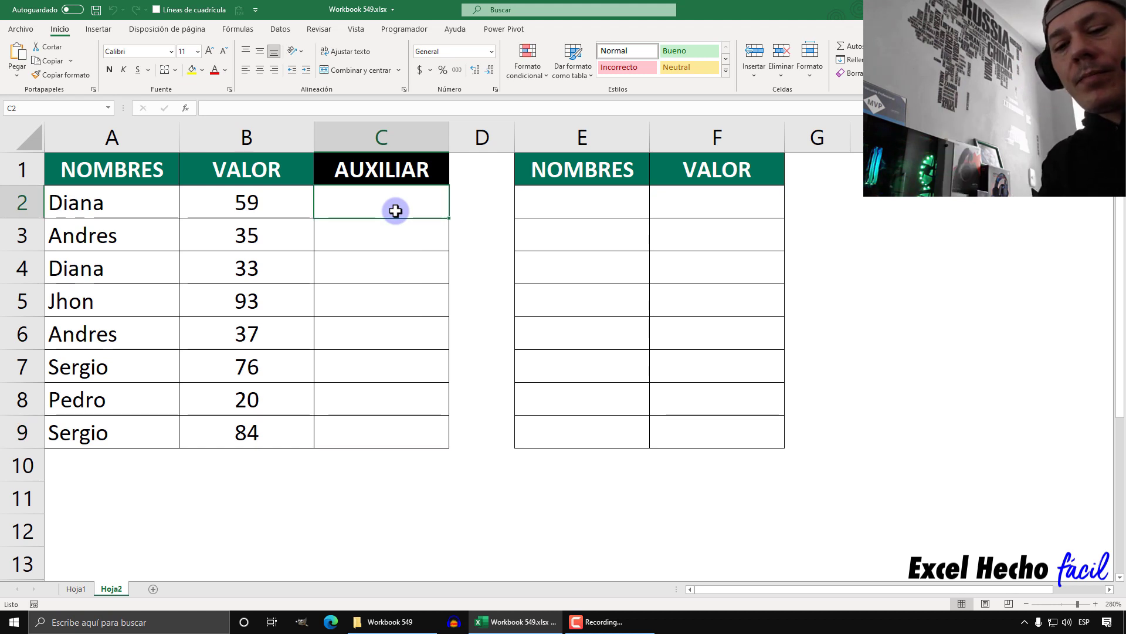
pyautogui.write('=contar')
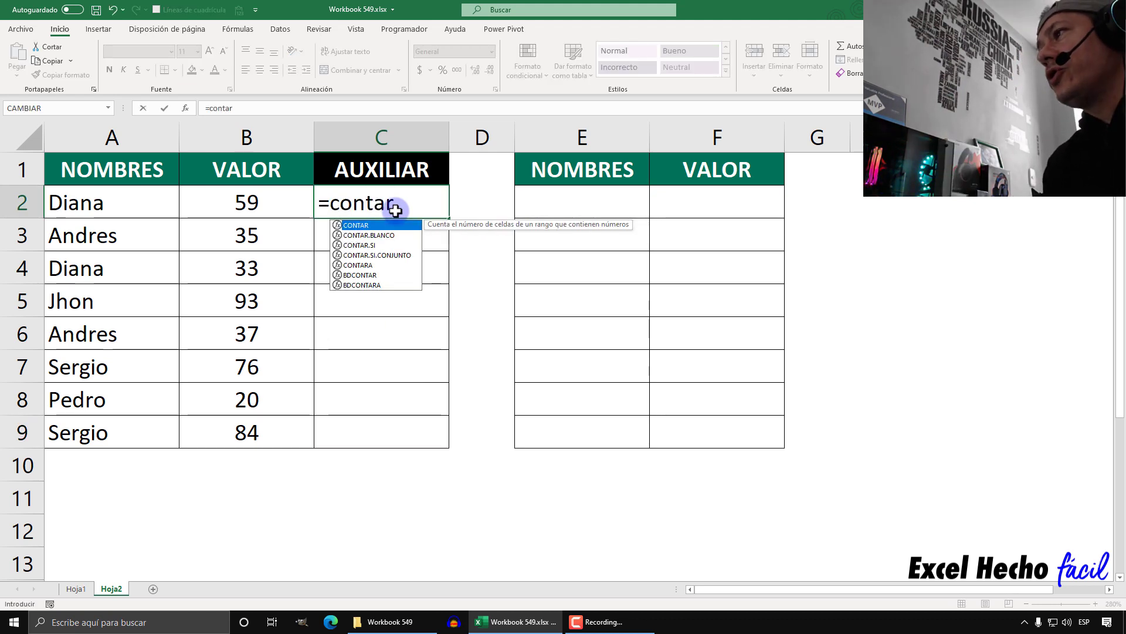
pyautogui.press('Down')
pyautogui.press('Down')
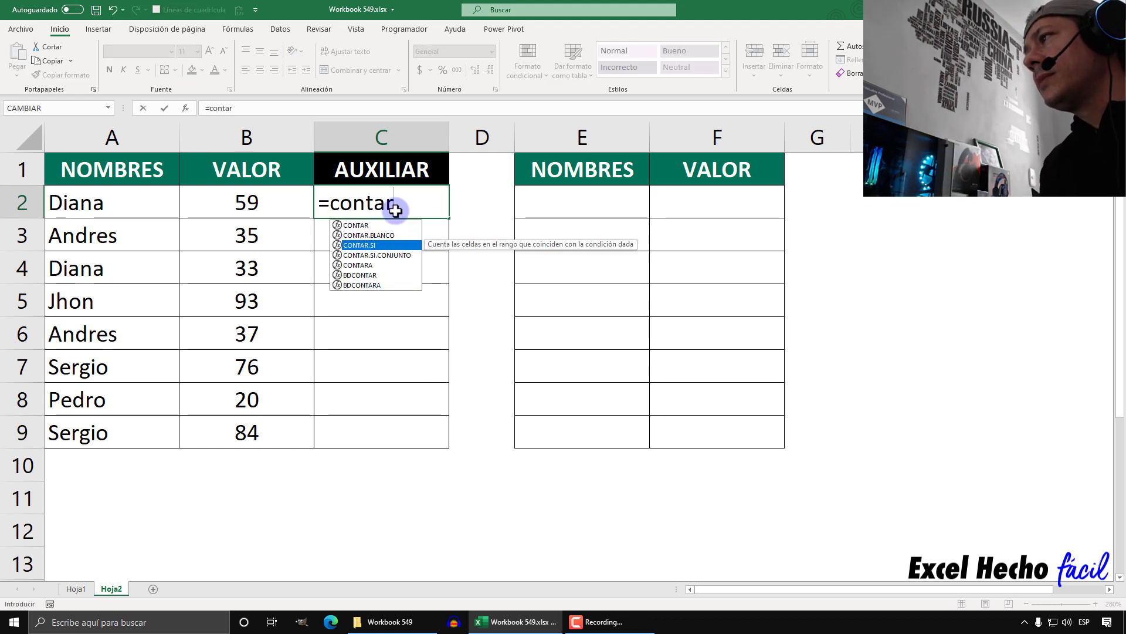
pyautogui.press('Tab')
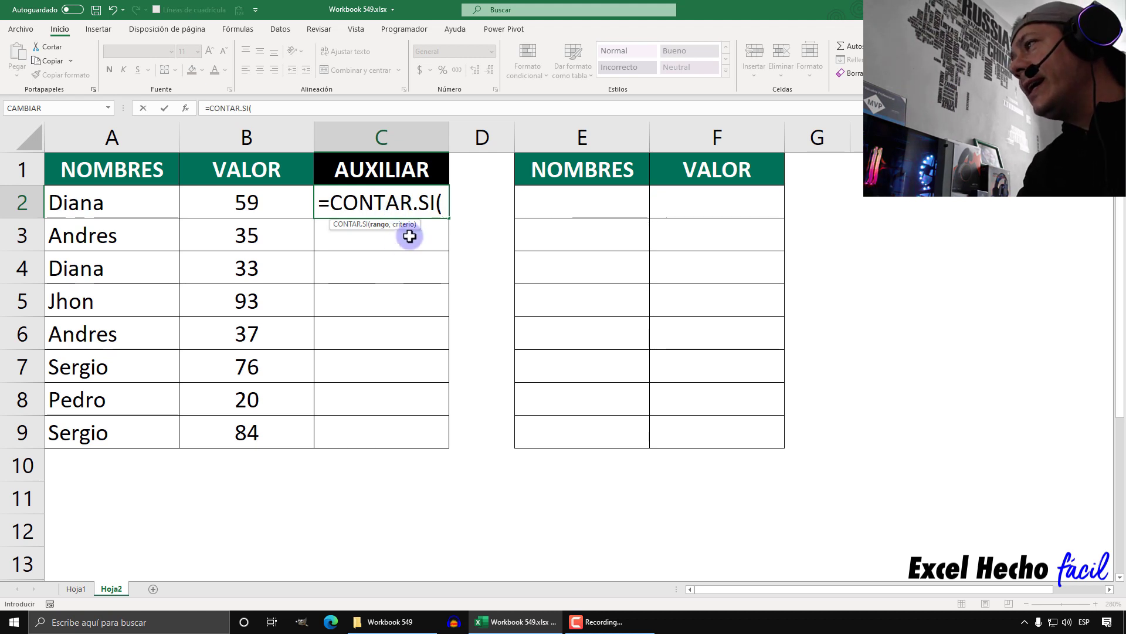
pyautogui.moveTo(411, 228); pyautogui.dragTo(402, 244)
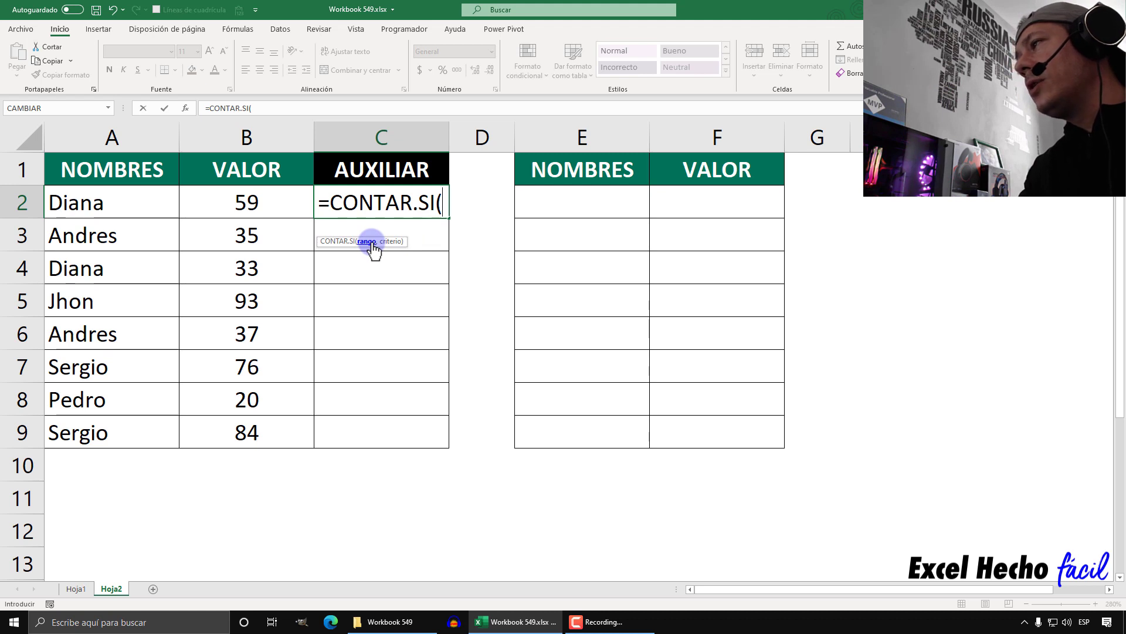
pyautogui.moveTo(116, 199); pyautogui.dragTo(111, 434)
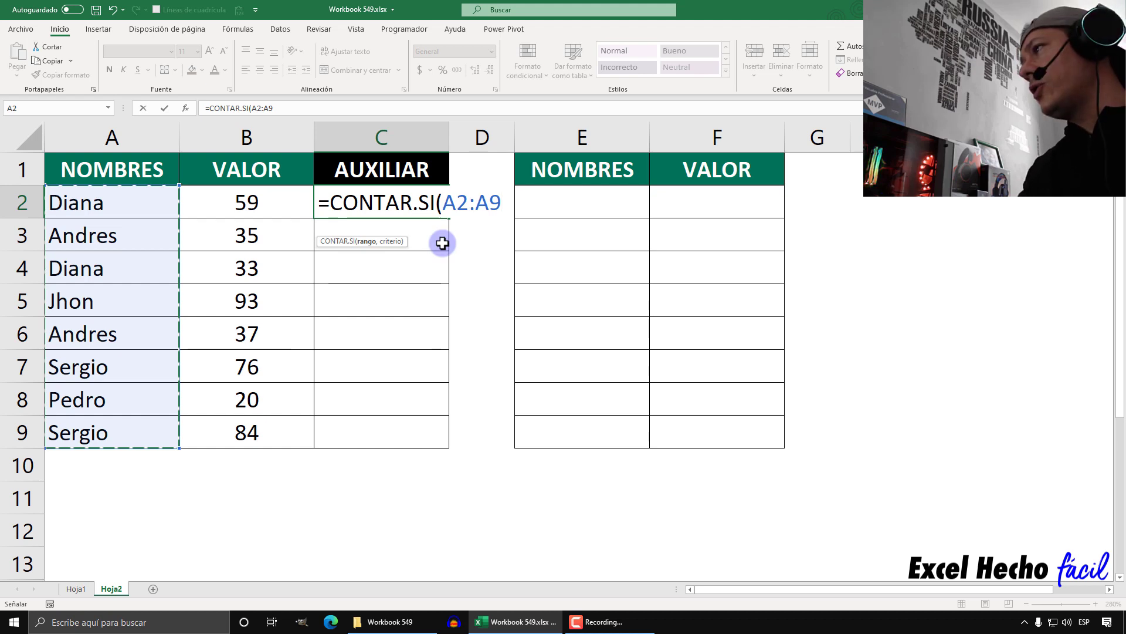
pyautogui.press('F4')
pyautogui.write(',')
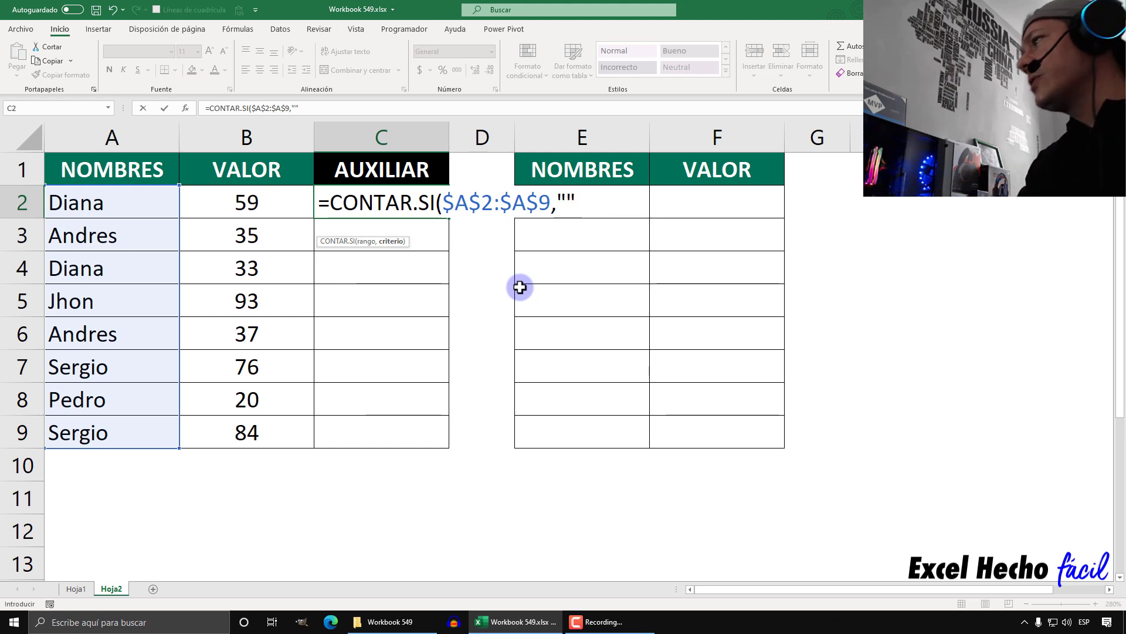
# Complete the CONTAR.SI formula in C2 with the criterion "<"&A2, keeping the A2 reference relative.
pyautogui.click(566, 202)
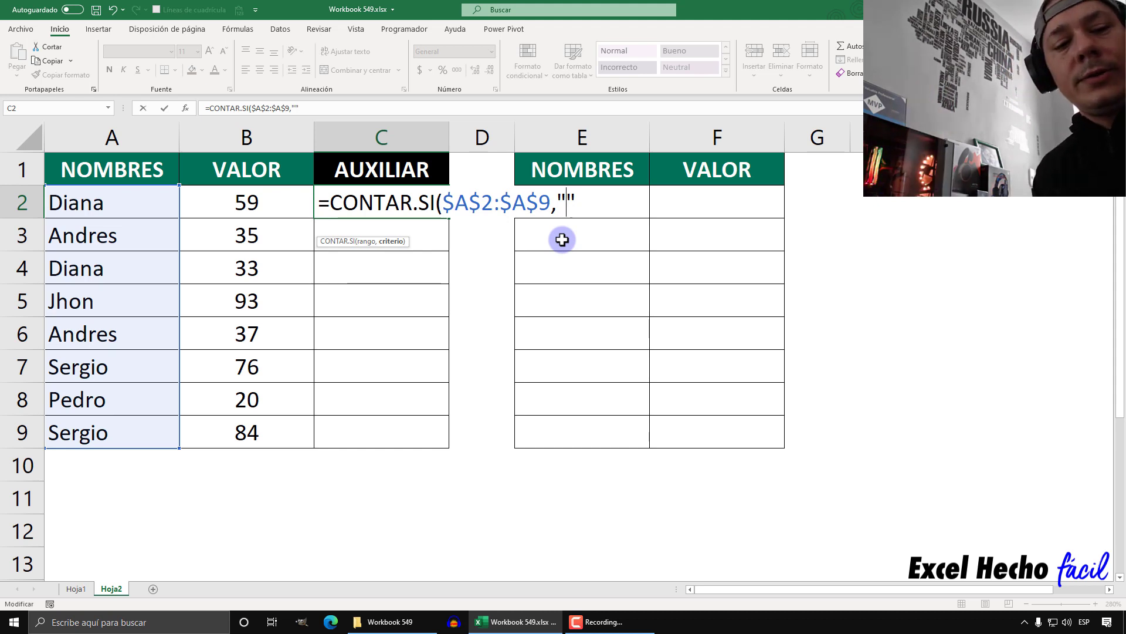
pyautogui.click(594, 211)
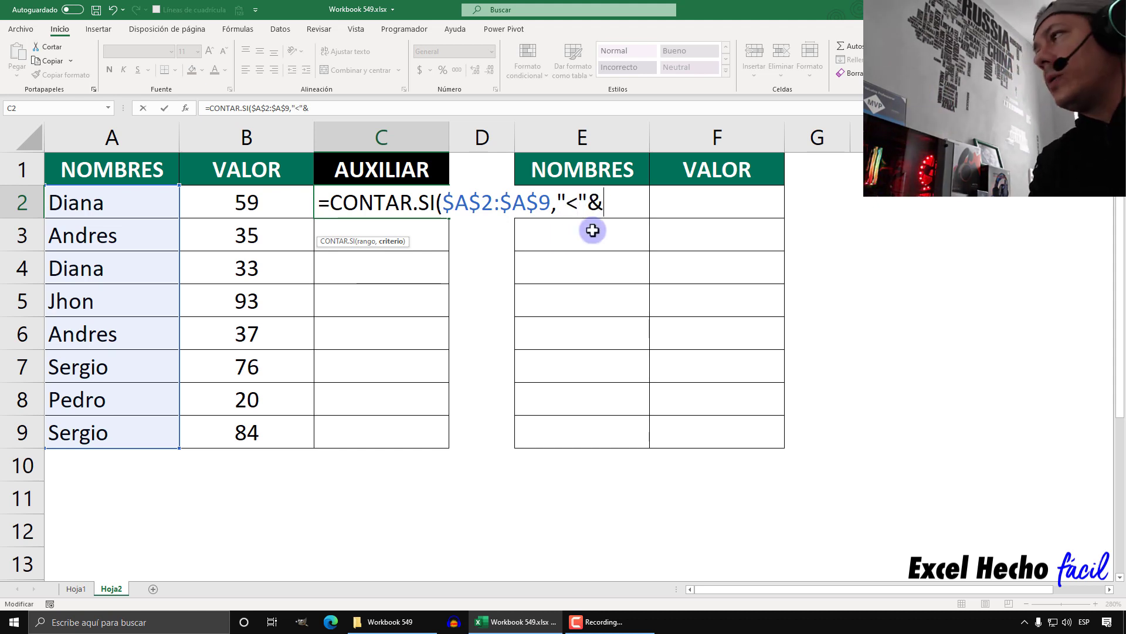
pyautogui.write('&')
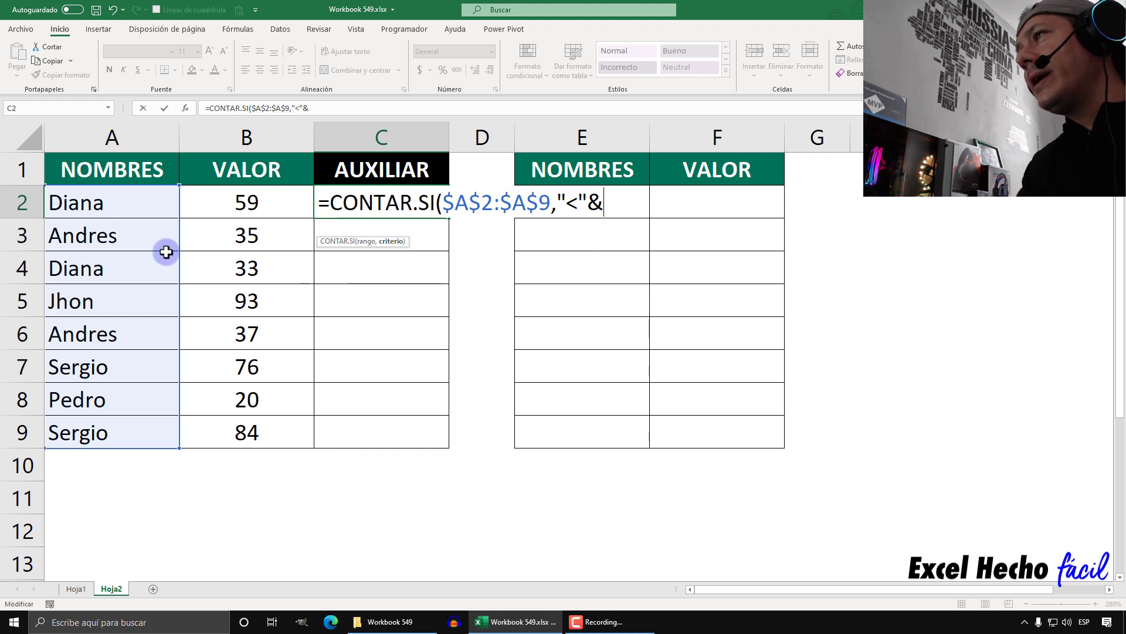
pyautogui.click(73, 202)
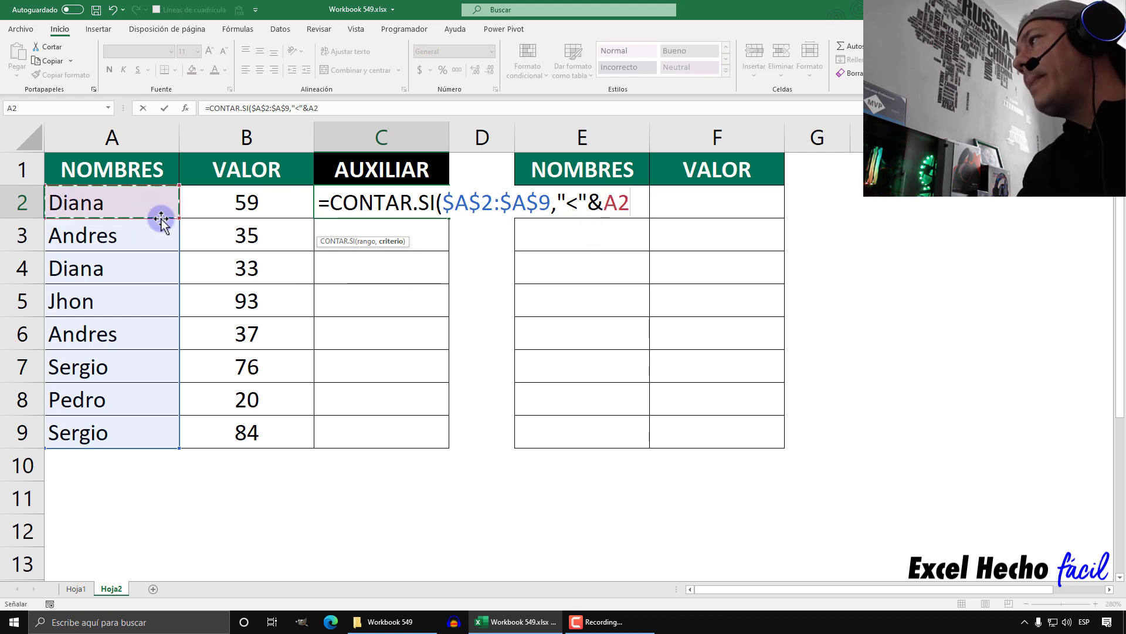
pyautogui.moveTo(605, 201); pyautogui.dragTo(629, 197)
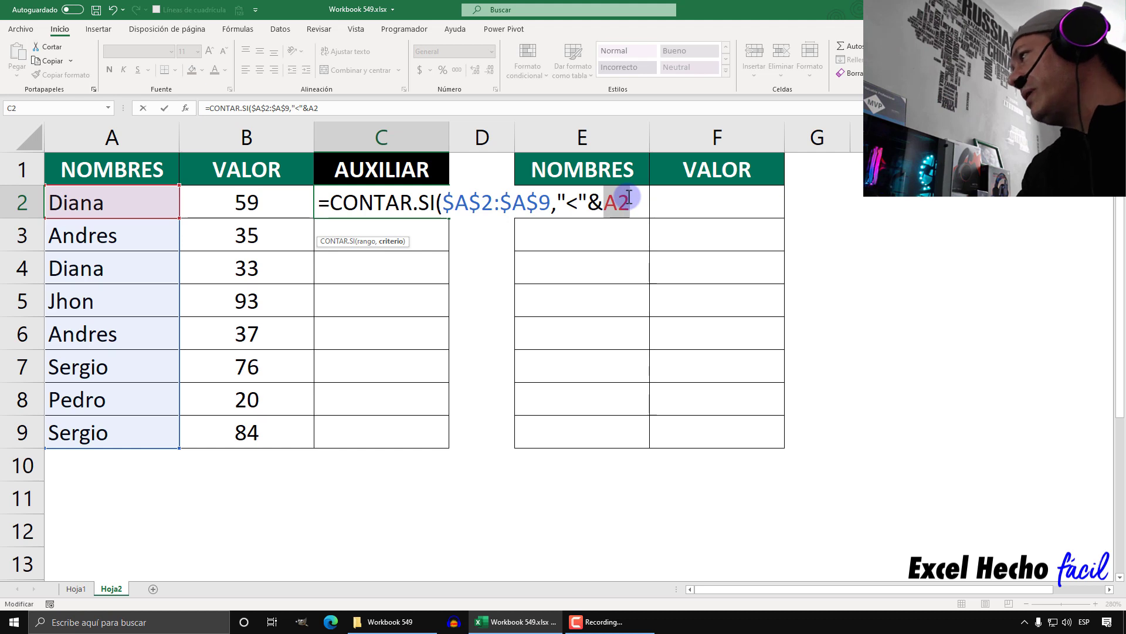
pyautogui.click(629, 196)
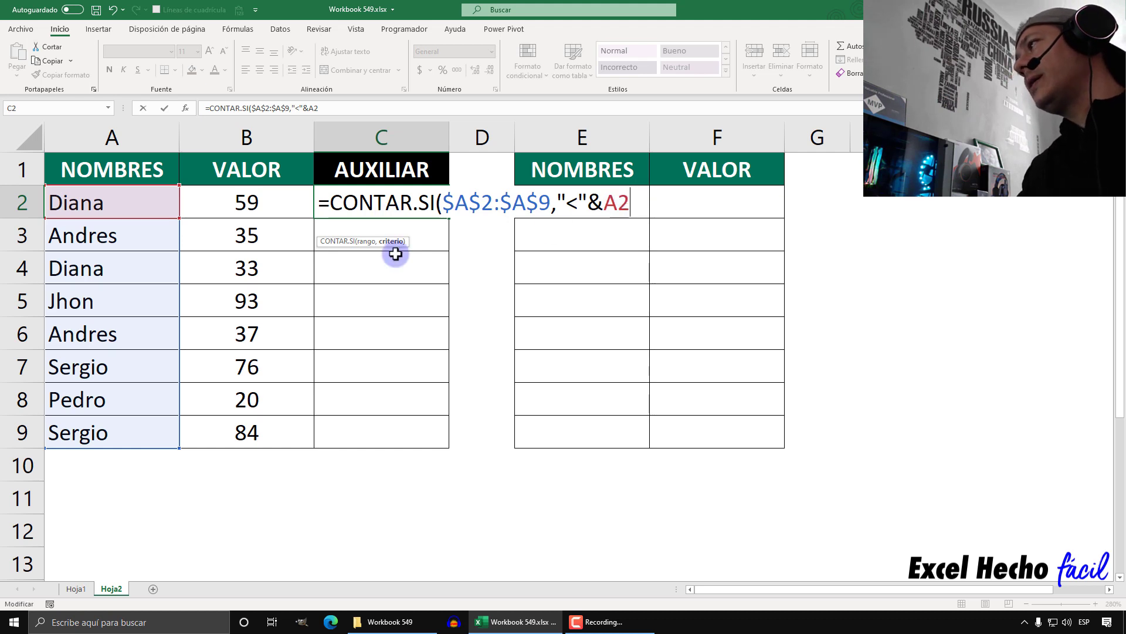
pyautogui.write(')')
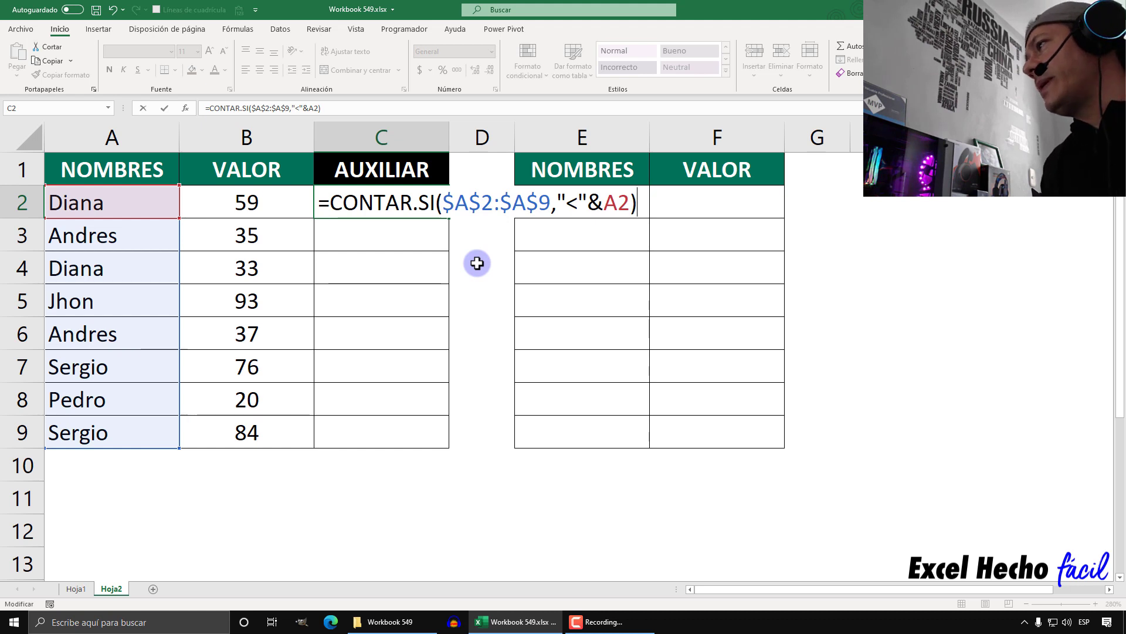
pyautogui.press('Return')
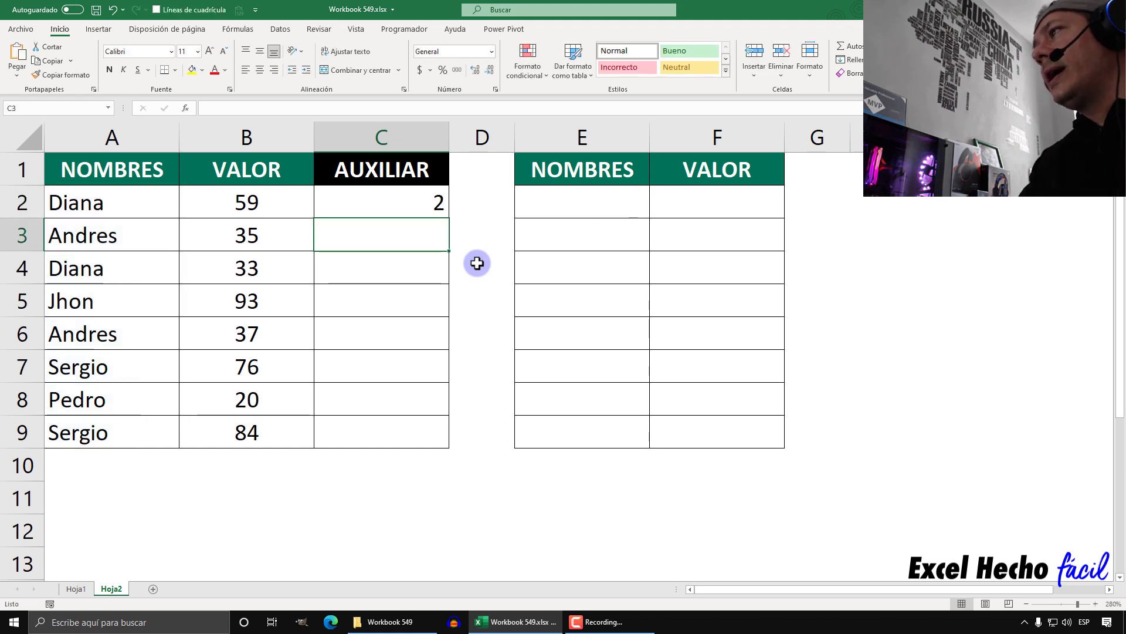
# Compare the C2 result with the names in A2 through A9, one row at a time.
pyautogui.click(414, 201)
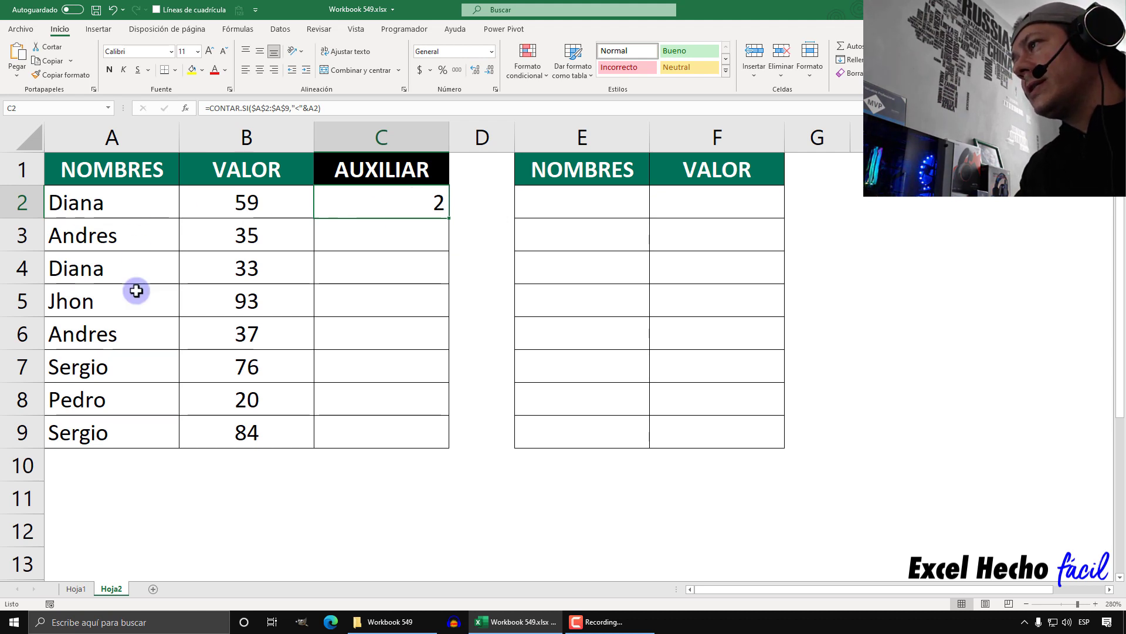
pyautogui.click(127, 200)
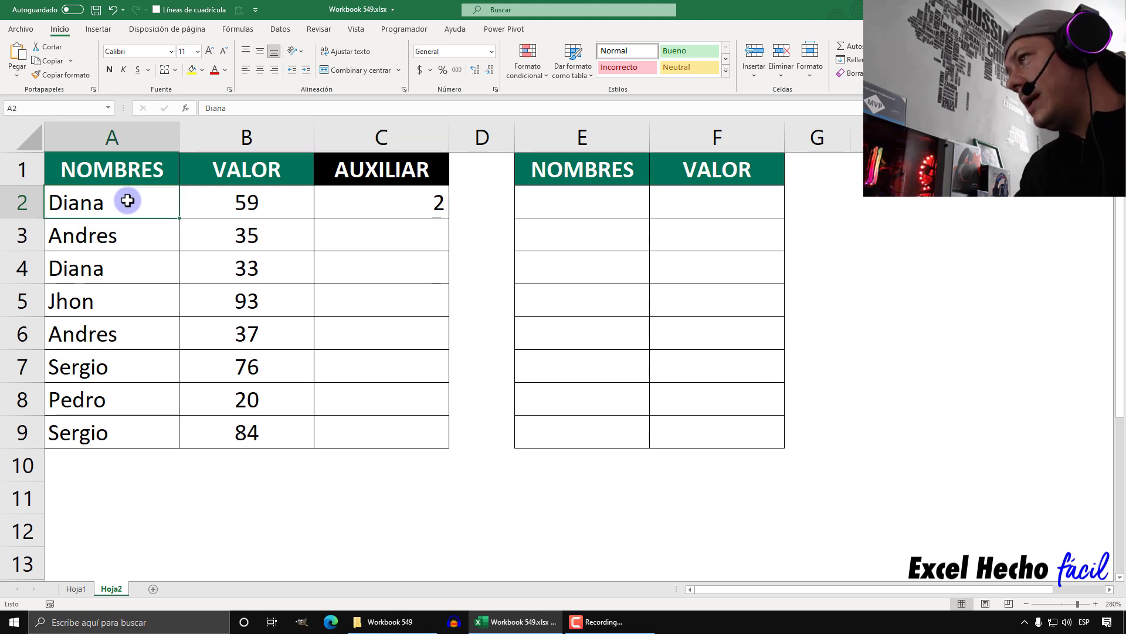
pyautogui.click(126, 232)
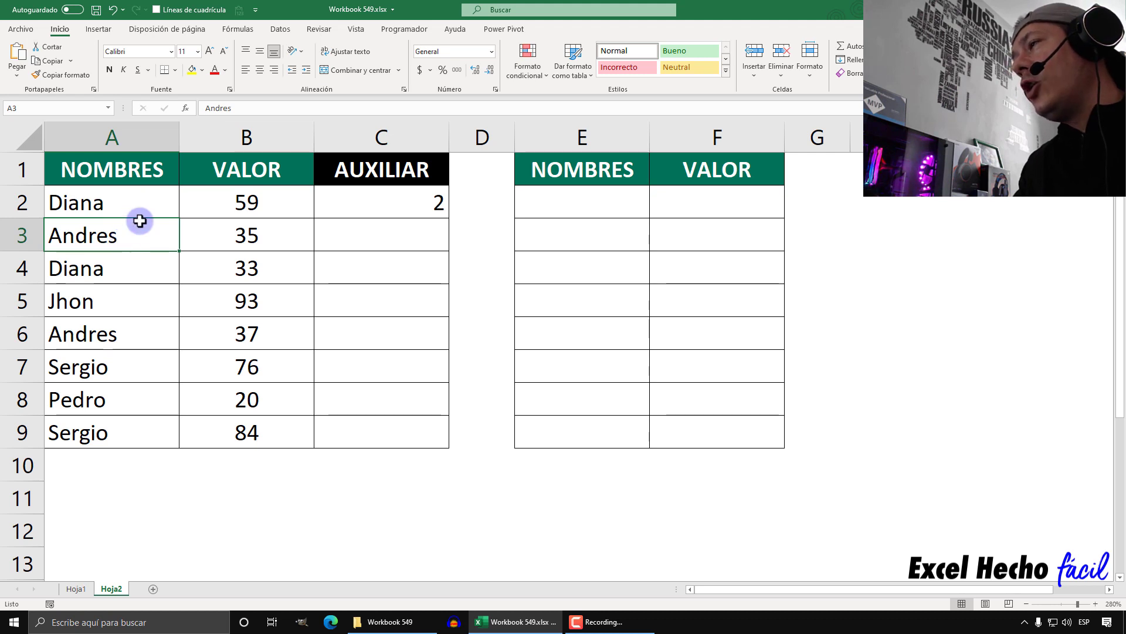
pyautogui.click(141, 265)
pyautogui.click(133, 303)
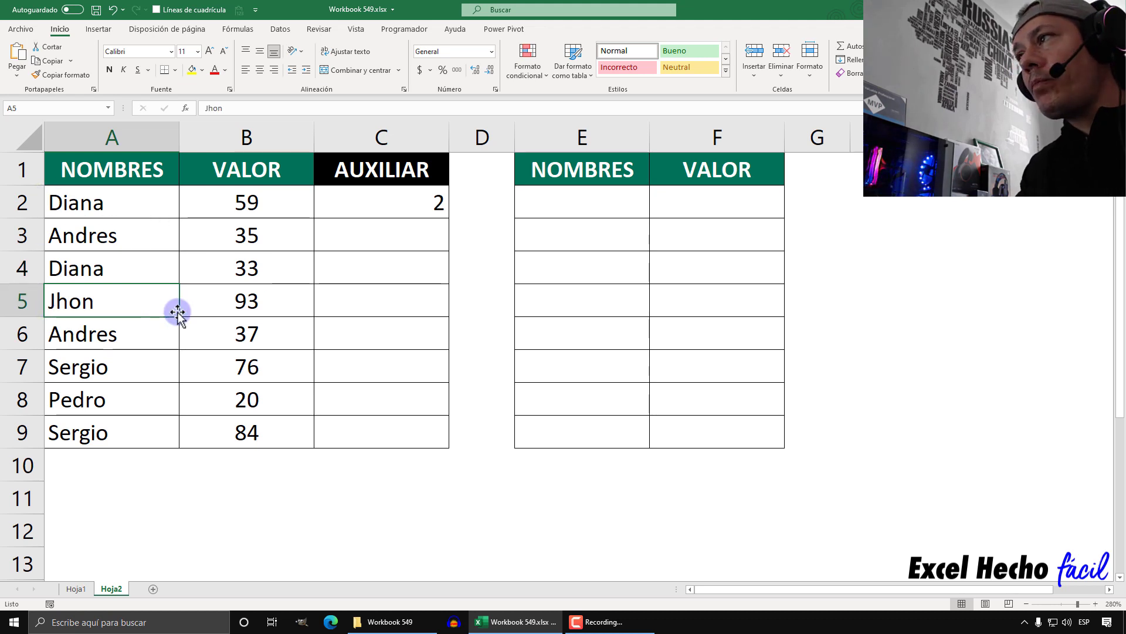
pyautogui.click(138, 333)
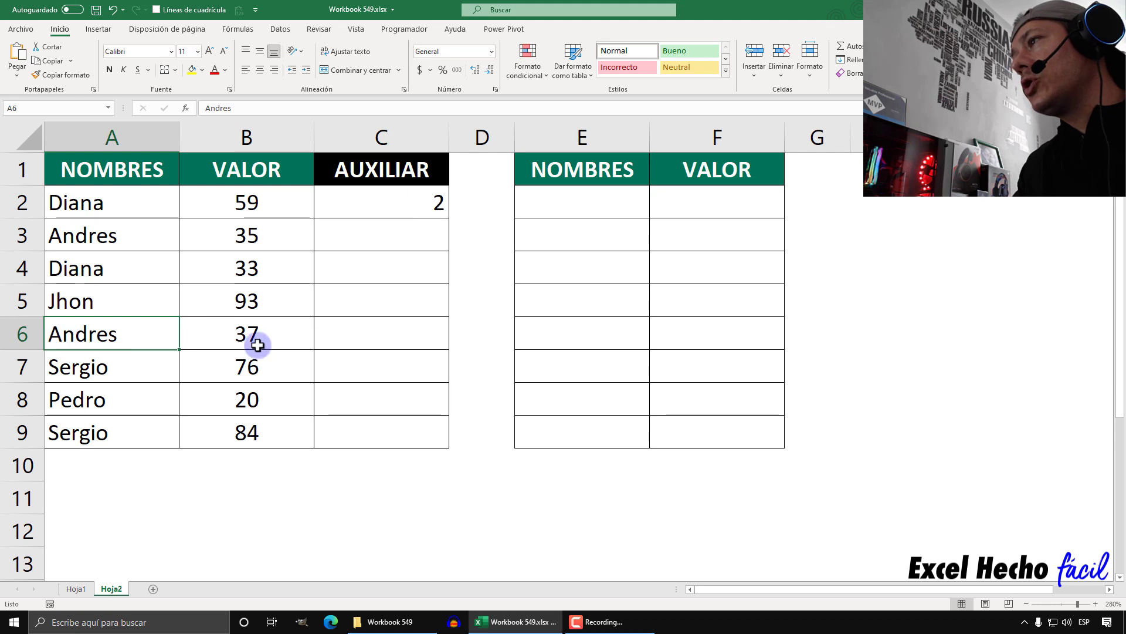
pyautogui.click(130, 363)
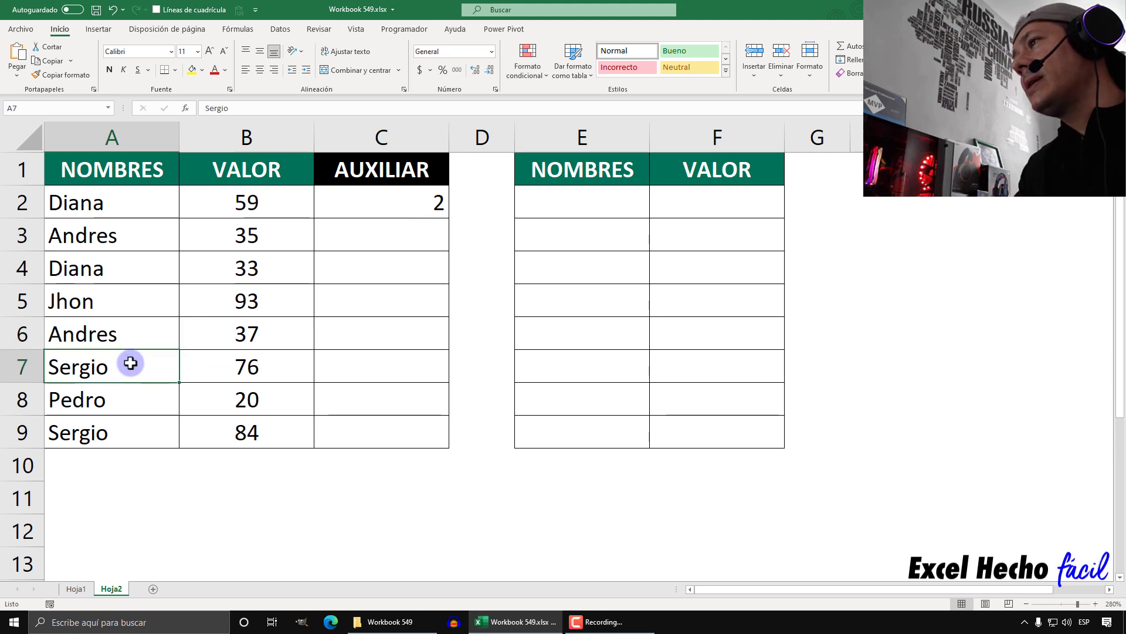
pyautogui.click(127, 393)
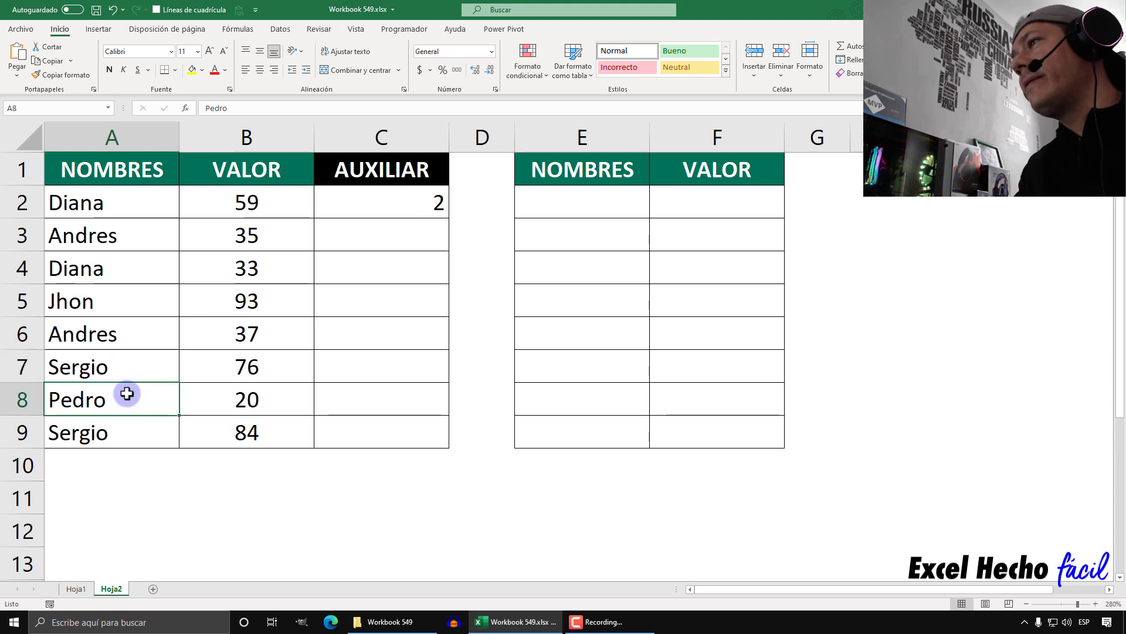
pyautogui.click(124, 423)
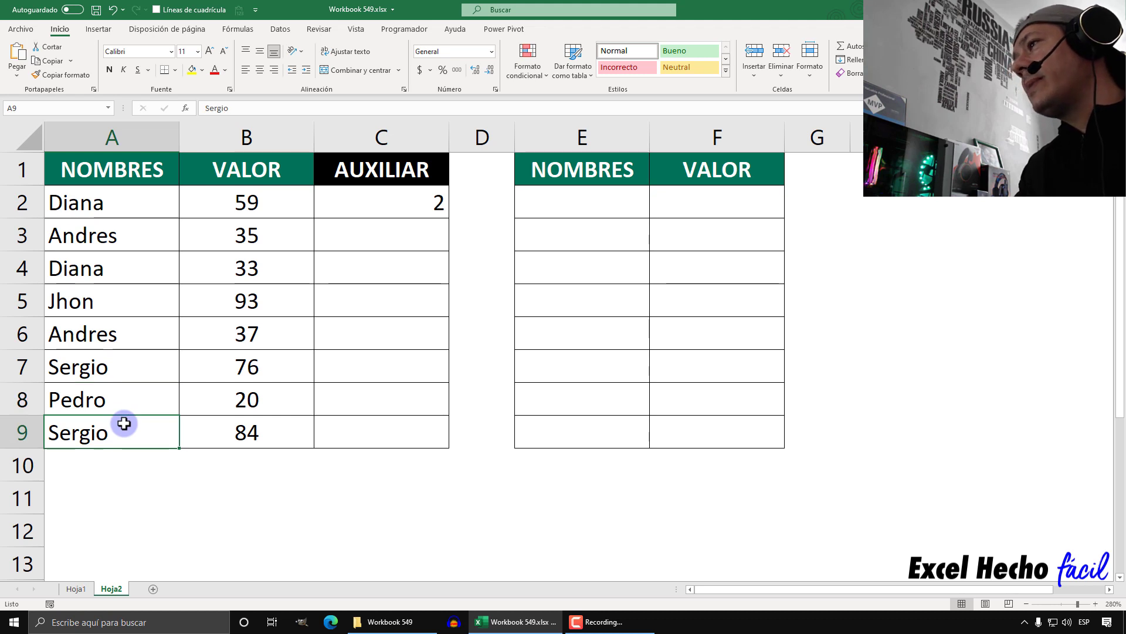
# Copy the CONTAR.SI formula from C2 down to C3.
pyautogui.click(380, 203)
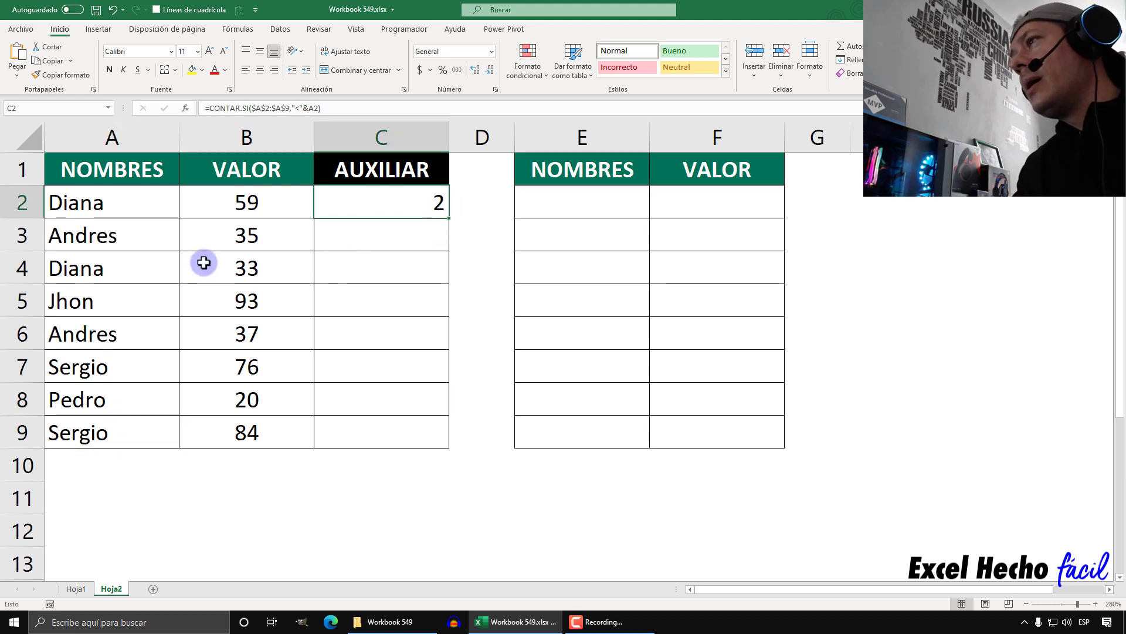
pyautogui.moveTo(451, 220); pyautogui.dragTo(453, 249)
pyautogui.click(413, 237)
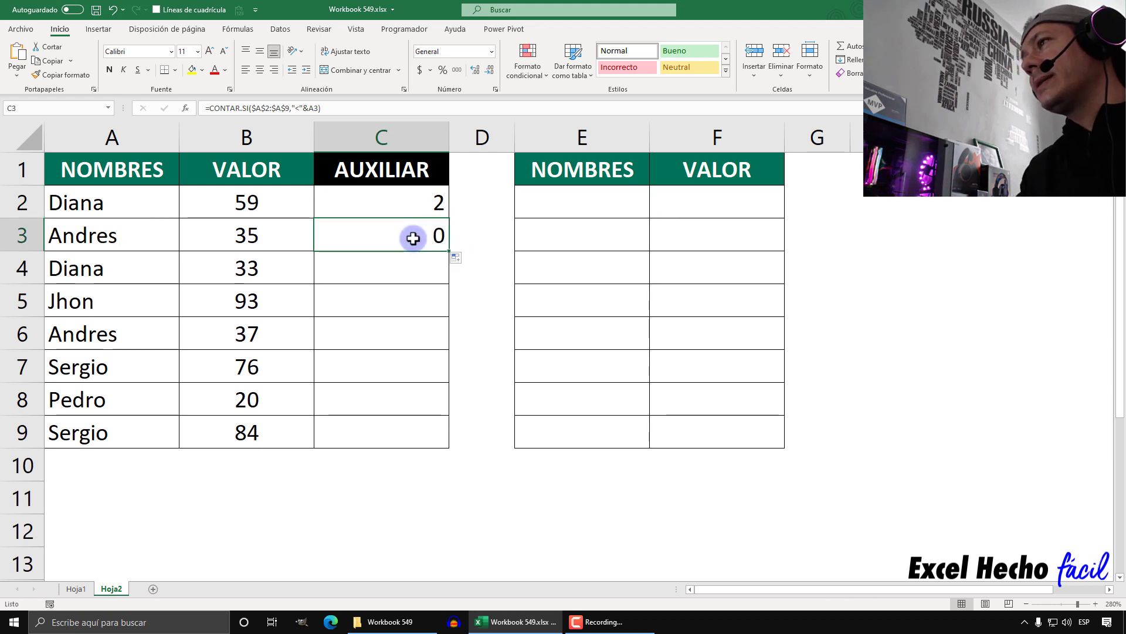
# Check the C3 result by comparing the name in A3 with the full NOMBRES list in A2:A9.
pyautogui.moveTo(100, 203); pyautogui.dragTo(100, 417)
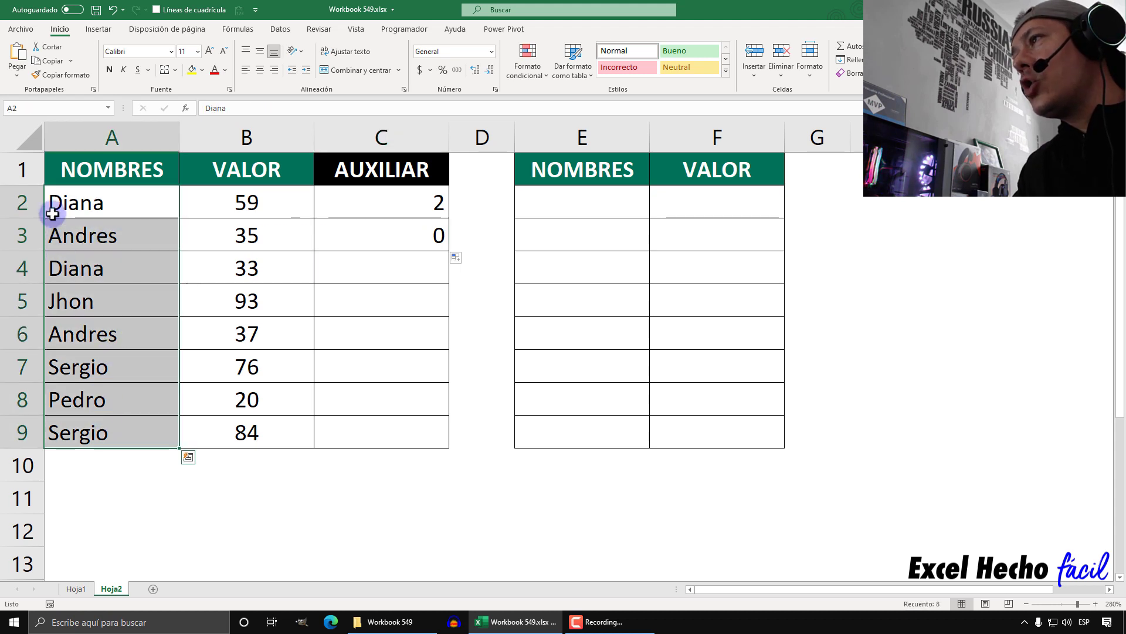
pyautogui.click(52, 232)
pyautogui.click(52, 332)
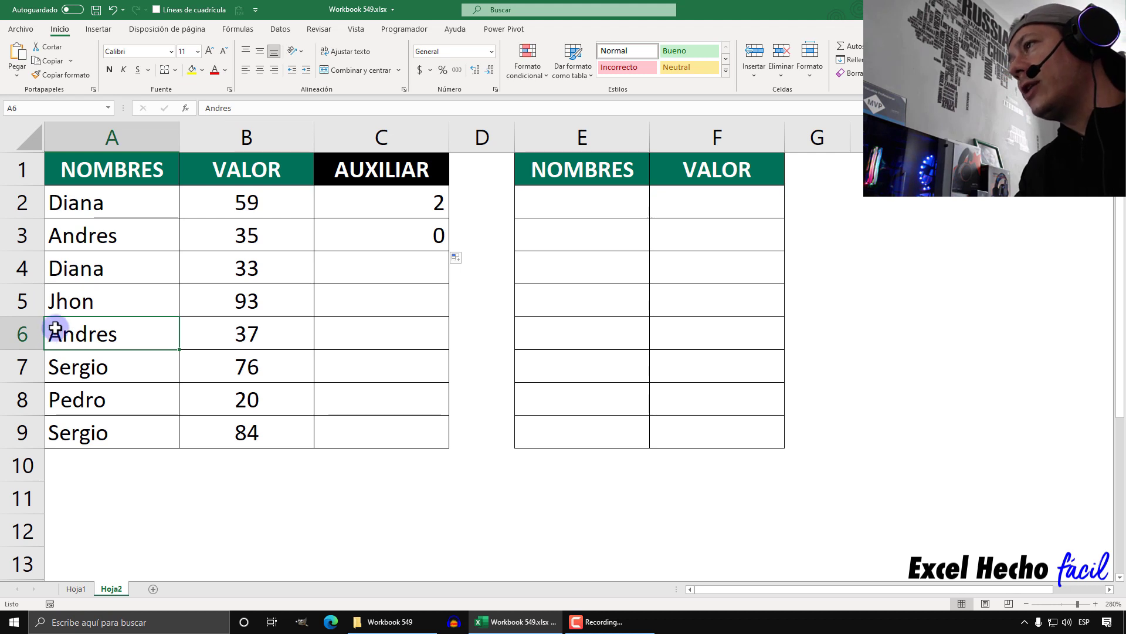
pyautogui.moveTo(89, 202); pyautogui.dragTo(75, 442)
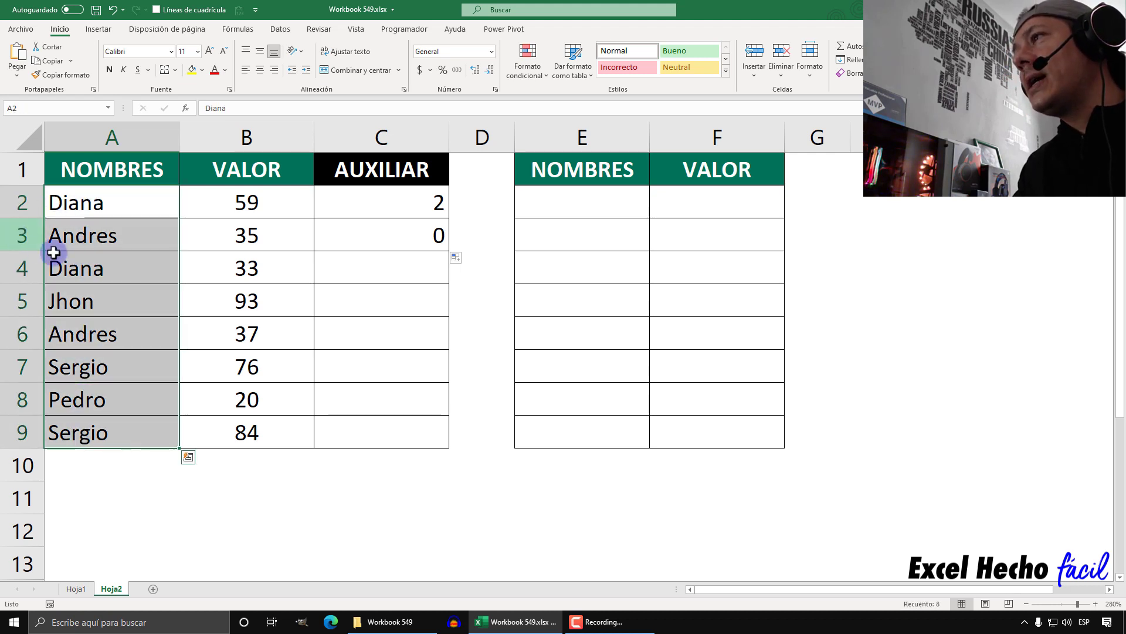
pyautogui.click(89, 236)
pyautogui.click(368, 238)
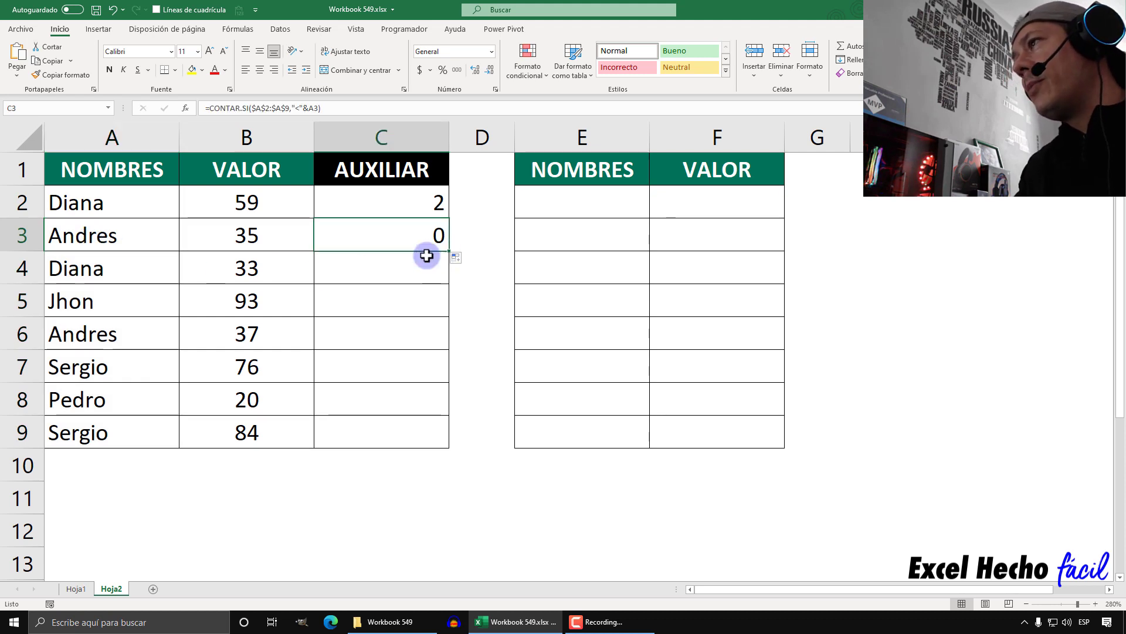
pyautogui.click(132, 243)
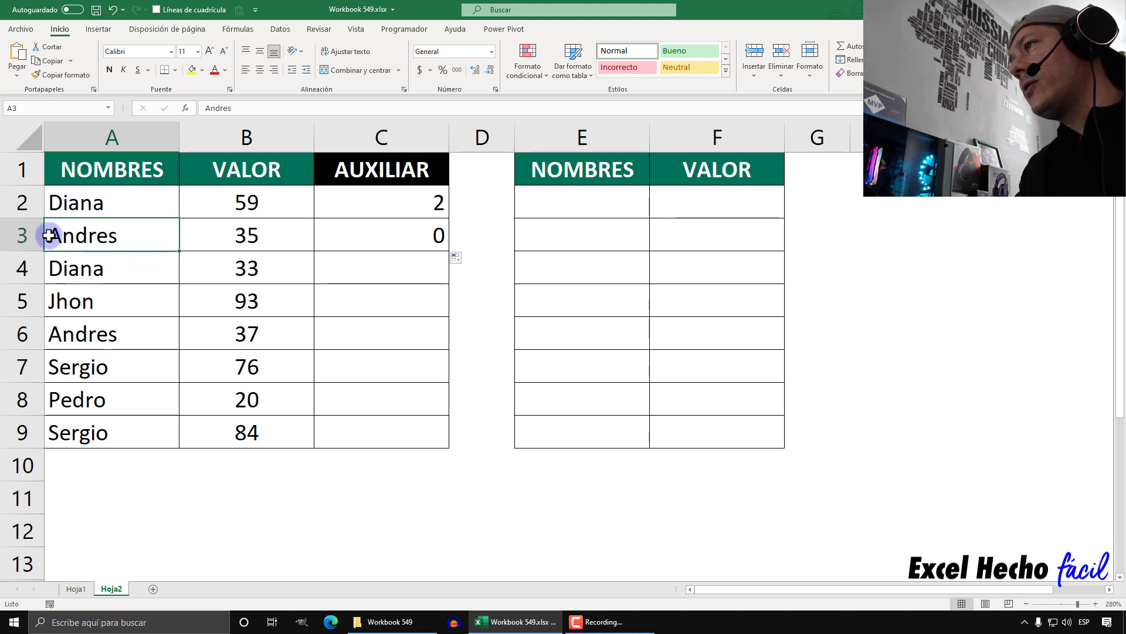
pyautogui.click(51, 261)
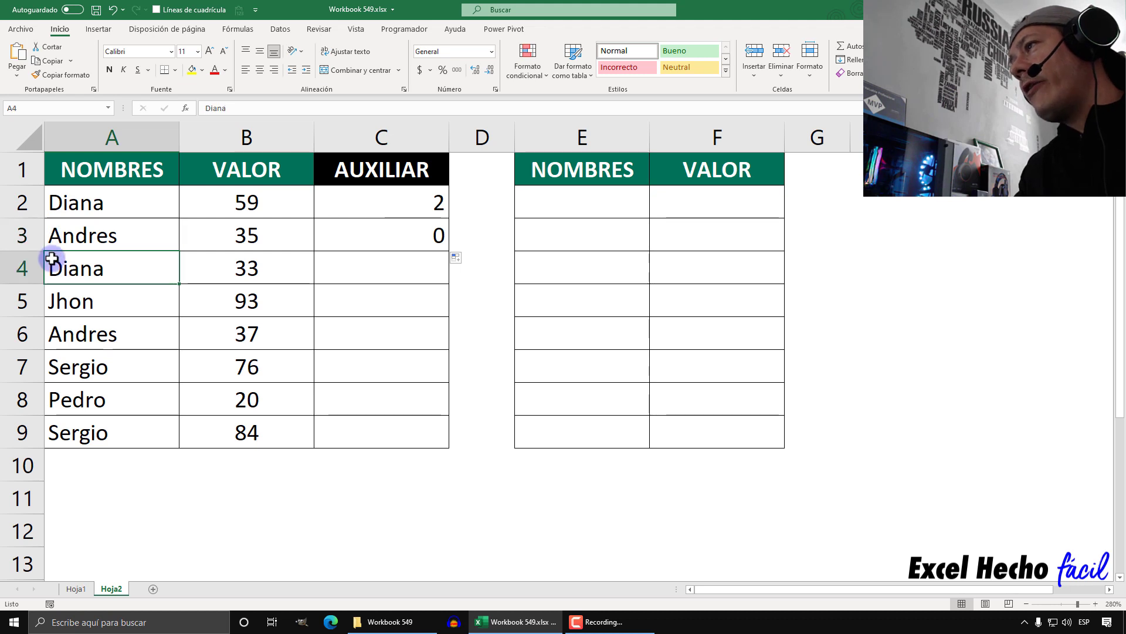
# Extend the CONTAR.SI formula from C3 down through C4 and C5.
pyautogui.click(398, 236)
pyautogui.moveTo(447, 252); pyautogui.dragTo(442, 282)
pyautogui.click(424, 272)
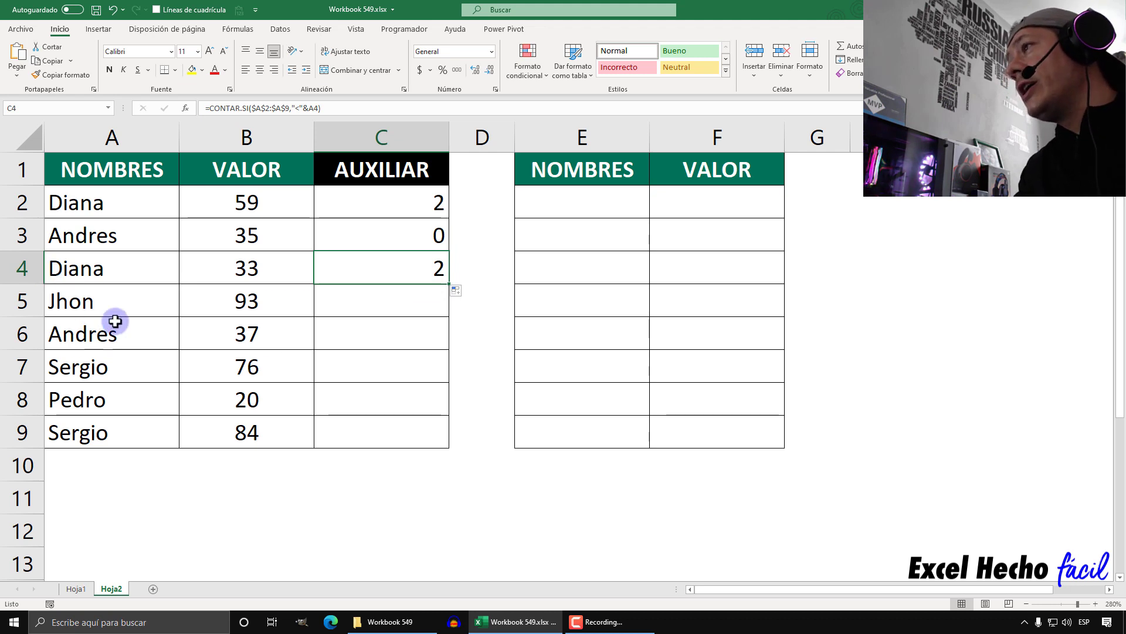
pyautogui.moveTo(449, 284); pyautogui.dragTo(451, 316)
pyautogui.click(427, 301)
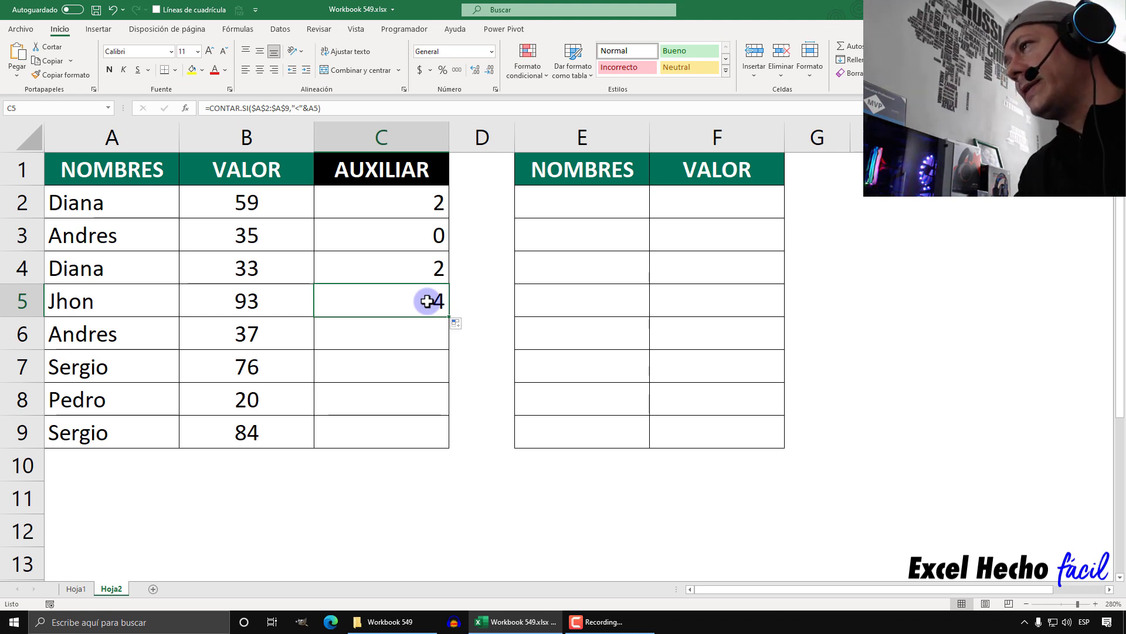
# Check the names in A2:A6 against the C5 result and fill the CONTAR.SI formula from C5 down to C9.
pyautogui.click(85, 207)
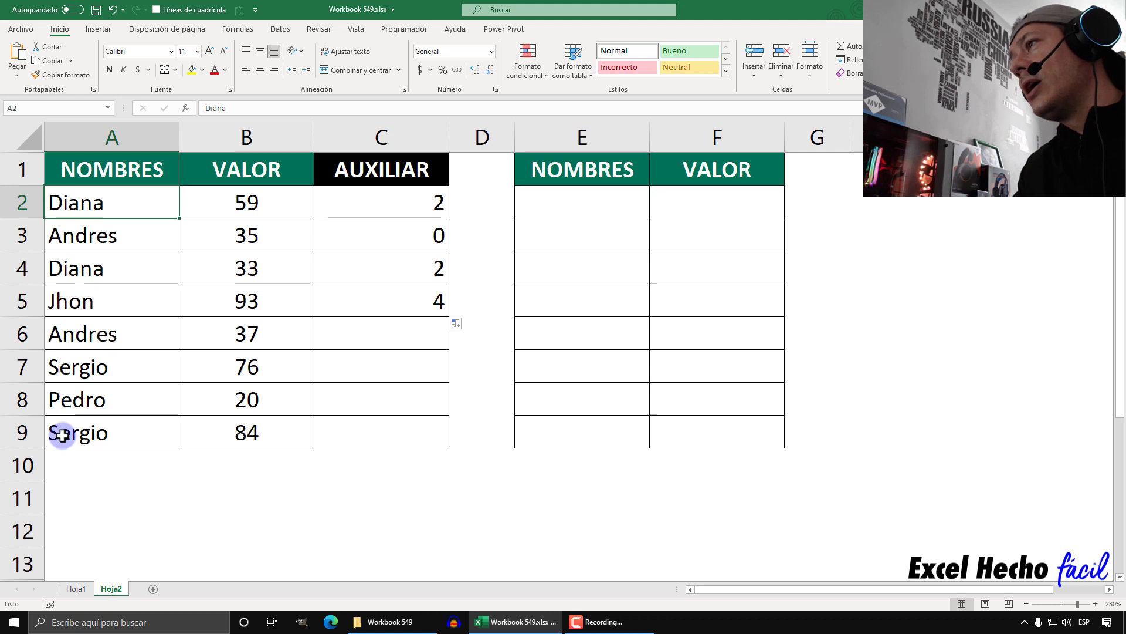
pyautogui.click(106, 236)
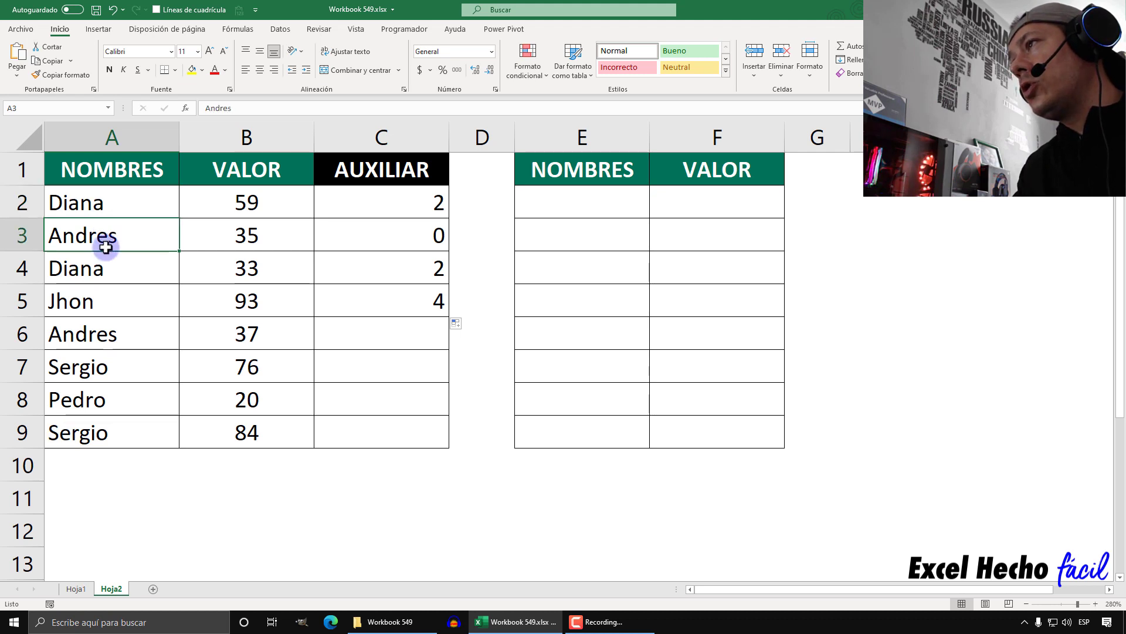
pyautogui.click(108, 267)
pyautogui.click(105, 301)
pyautogui.click(101, 333)
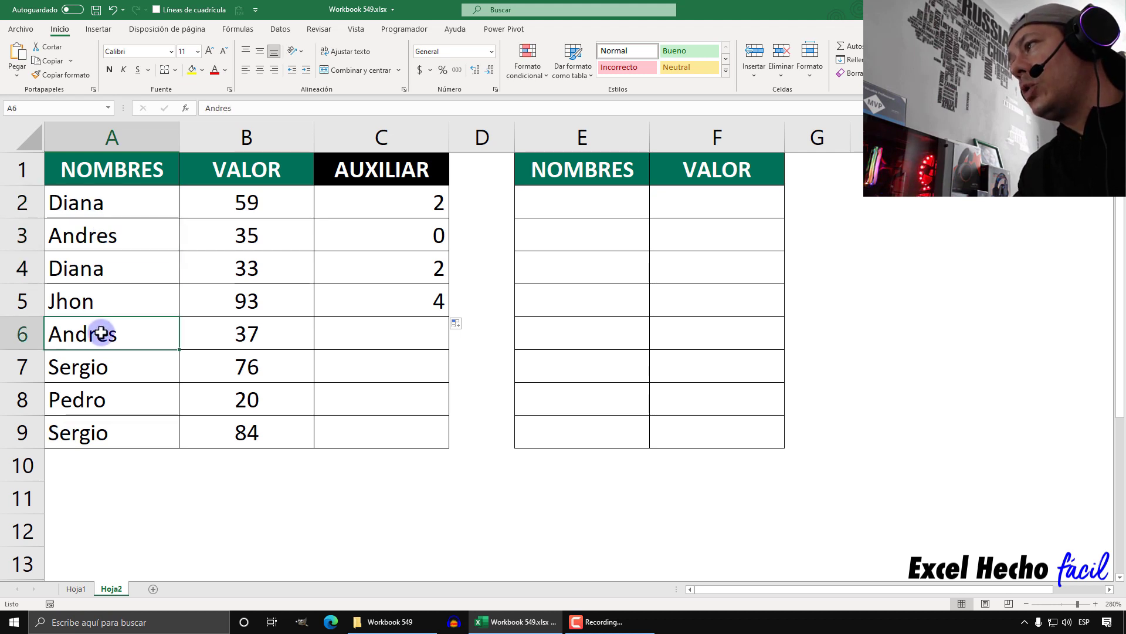
pyautogui.click(417, 310)
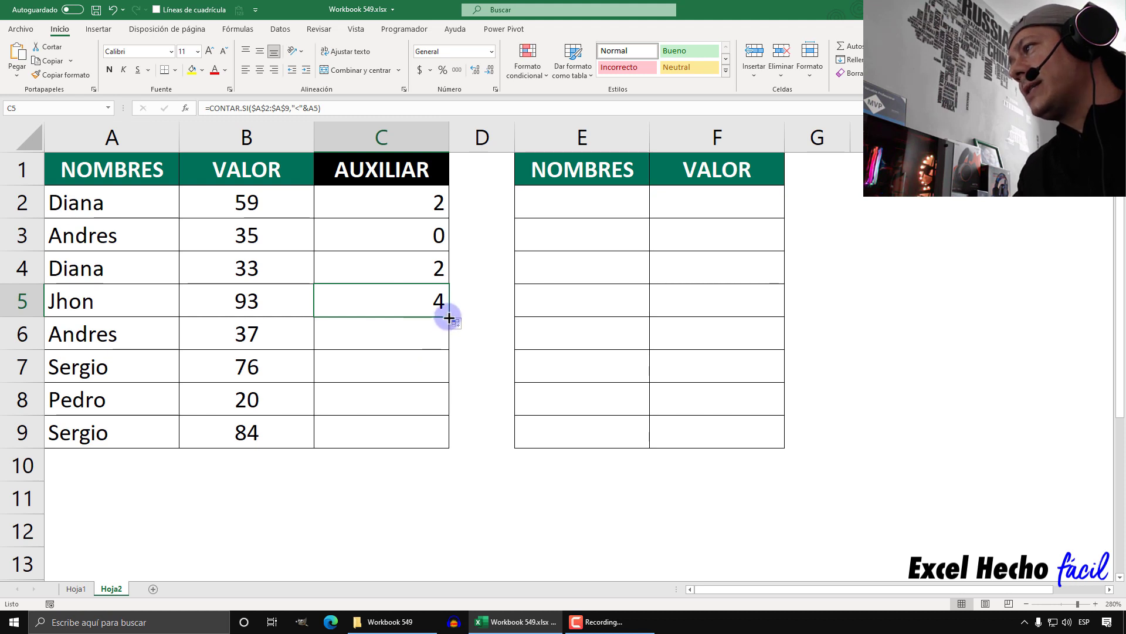
pyautogui.moveTo(442, 313); pyautogui.dragTo(434, 440)
# Review the AUXILIAR results in C2:C9 and go through each name in A2:A9 for repeats.
pyautogui.moveTo(395, 201); pyautogui.dragTo(398, 423)
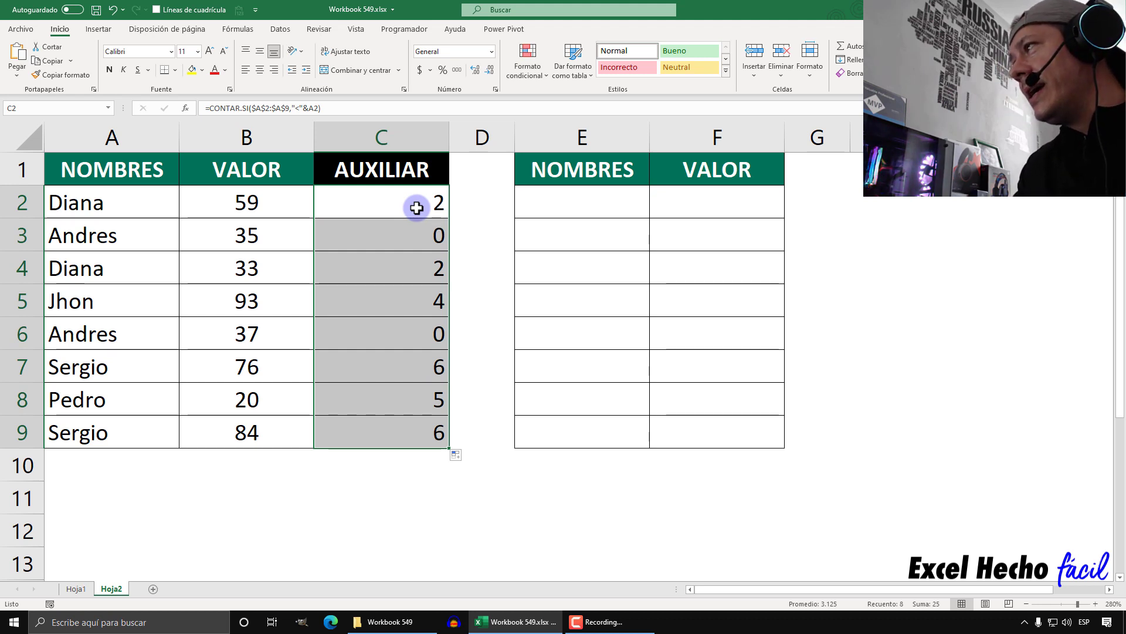
pyautogui.click(559, 210)
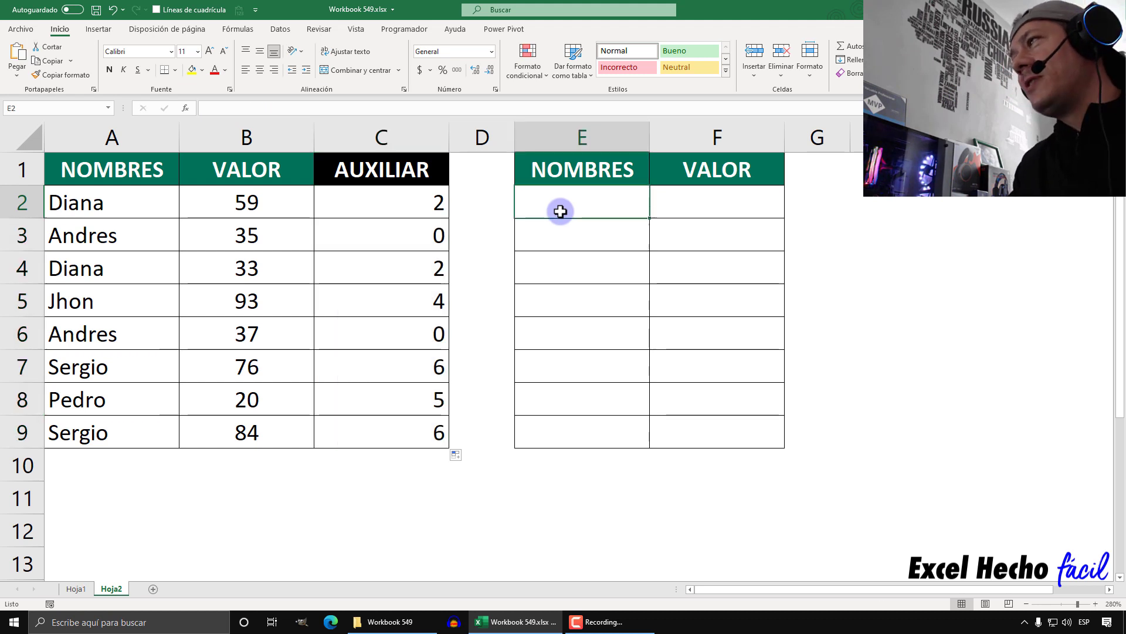
pyautogui.click(159, 198)
pyautogui.click(155, 234)
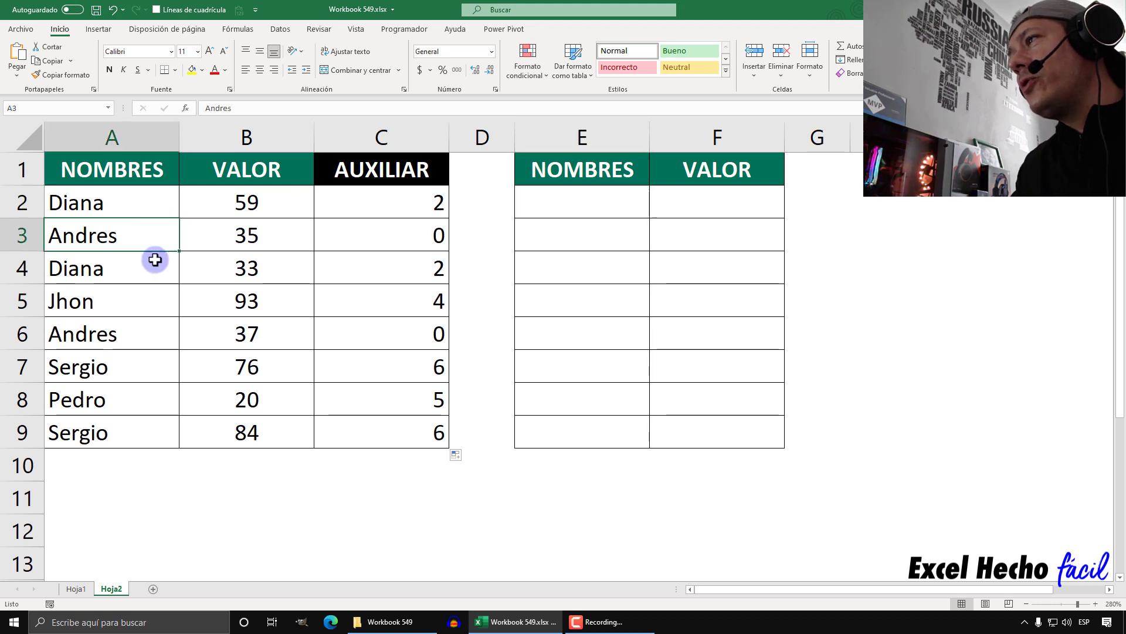
pyautogui.click(154, 260)
pyautogui.click(156, 297)
pyautogui.click(155, 329)
pyautogui.click(153, 361)
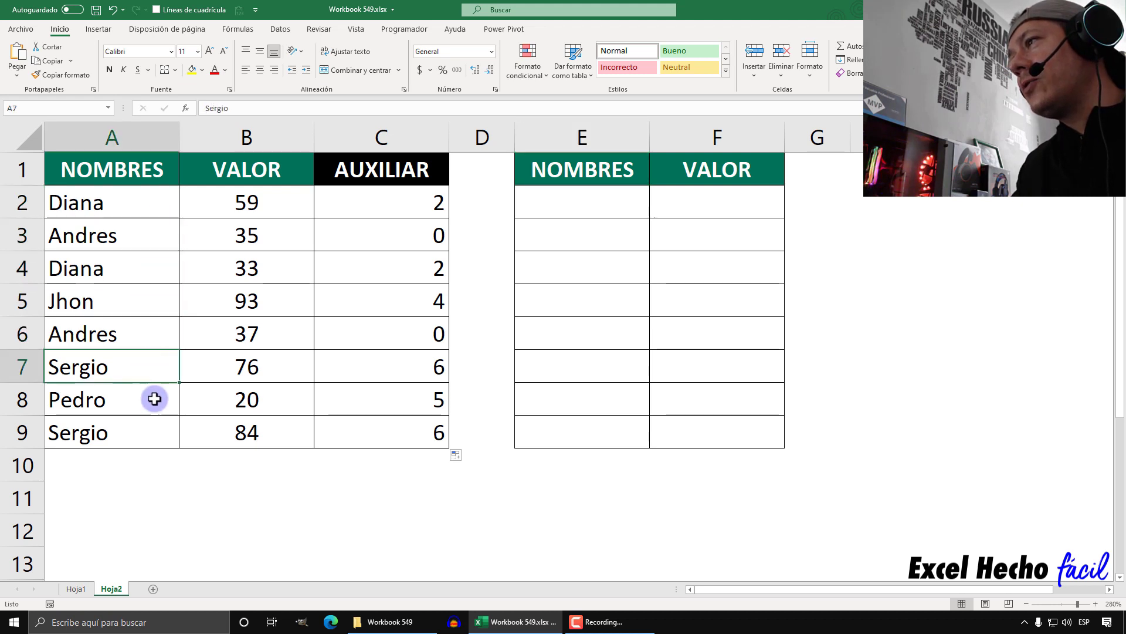
pyautogui.click(154, 399)
pyautogui.click(148, 428)
pyautogui.moveTo(147, 201); pyautogui.dragTo(140, 225)
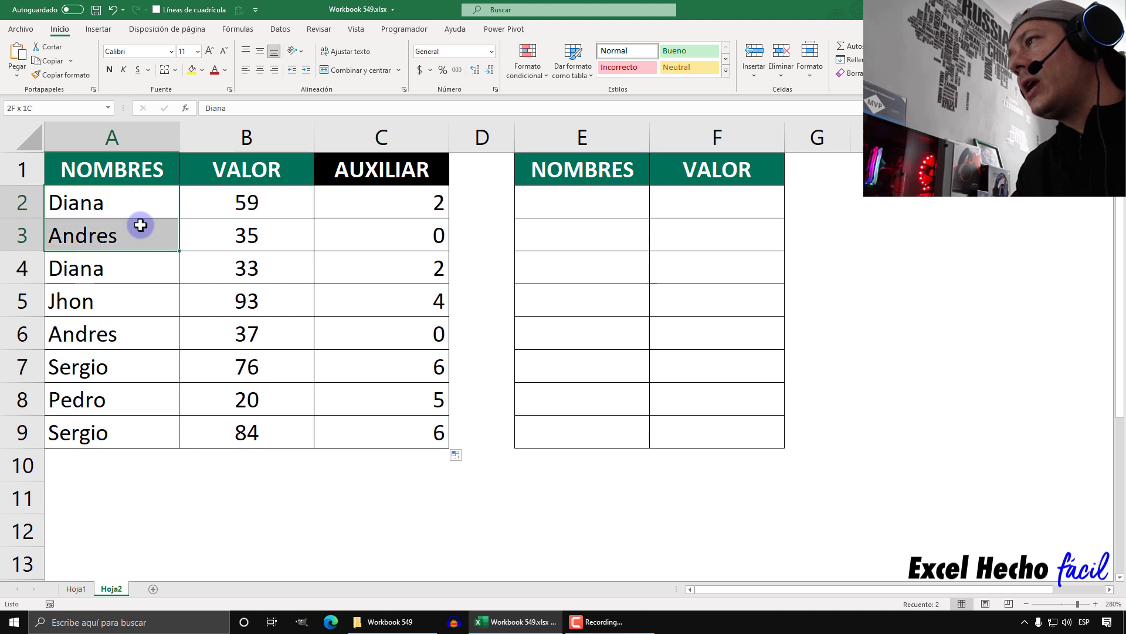
pyautogui.click(138, 197)
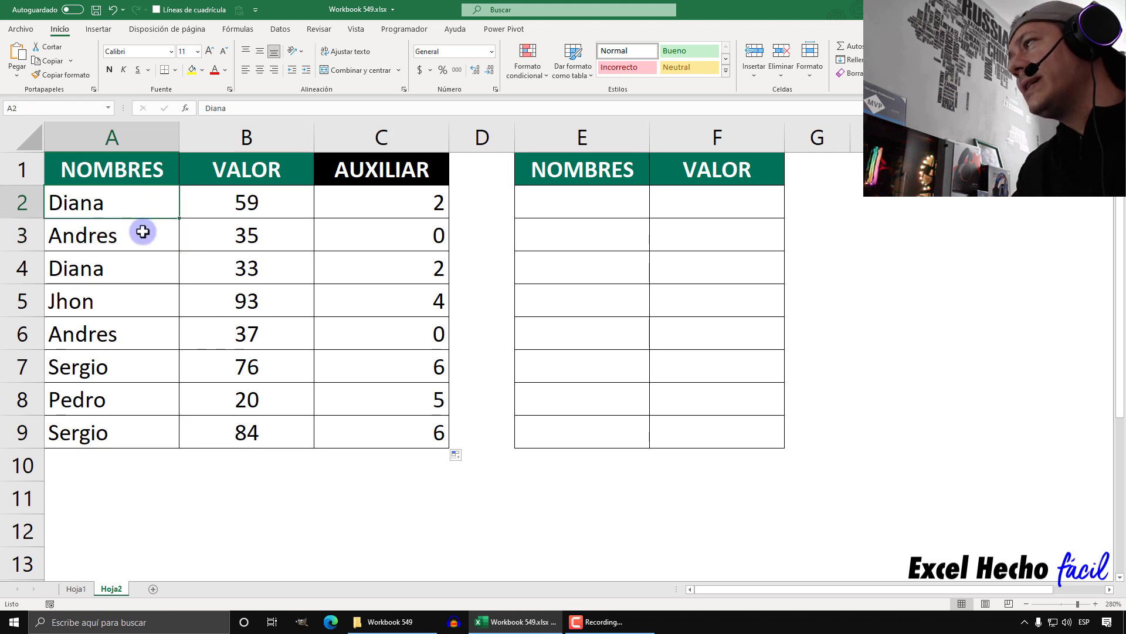
# Compare progressively larger ranges starting at E2 with the matching NOMBRES ranges starting at A2, down to row 5.
pyautogui.moveTo(583, 213); pyautogui.dragTo(591, 297)
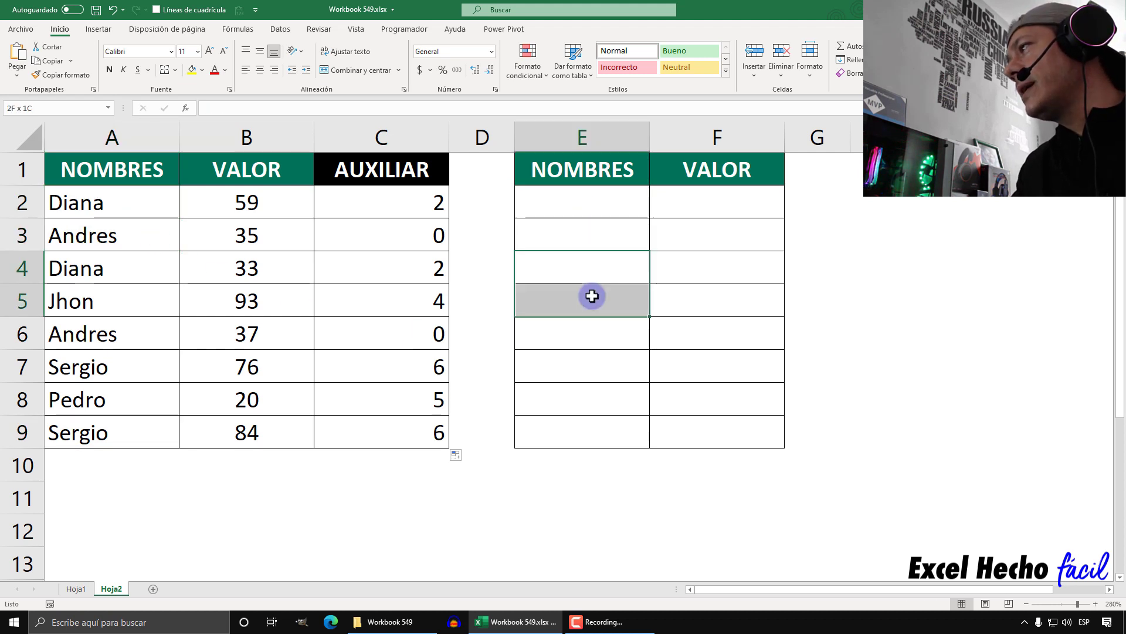
pyautogui.moveTo(586, 211); pyautogui.dragTo(591, 257)
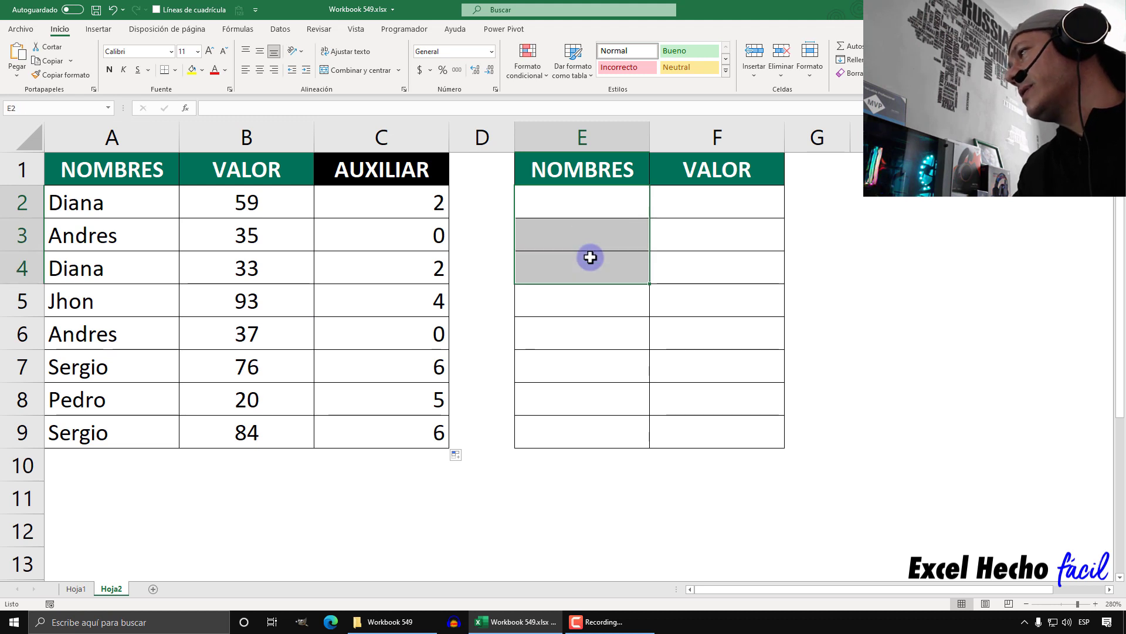
pyautogui.click(586, 204)
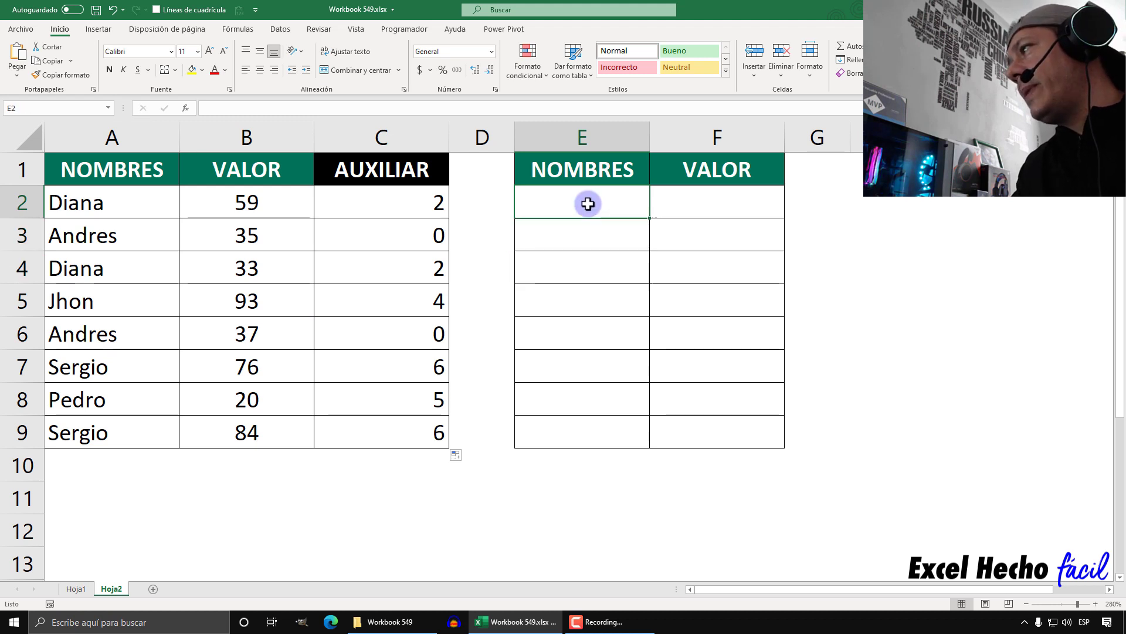
pyautogui.click(141, 199)
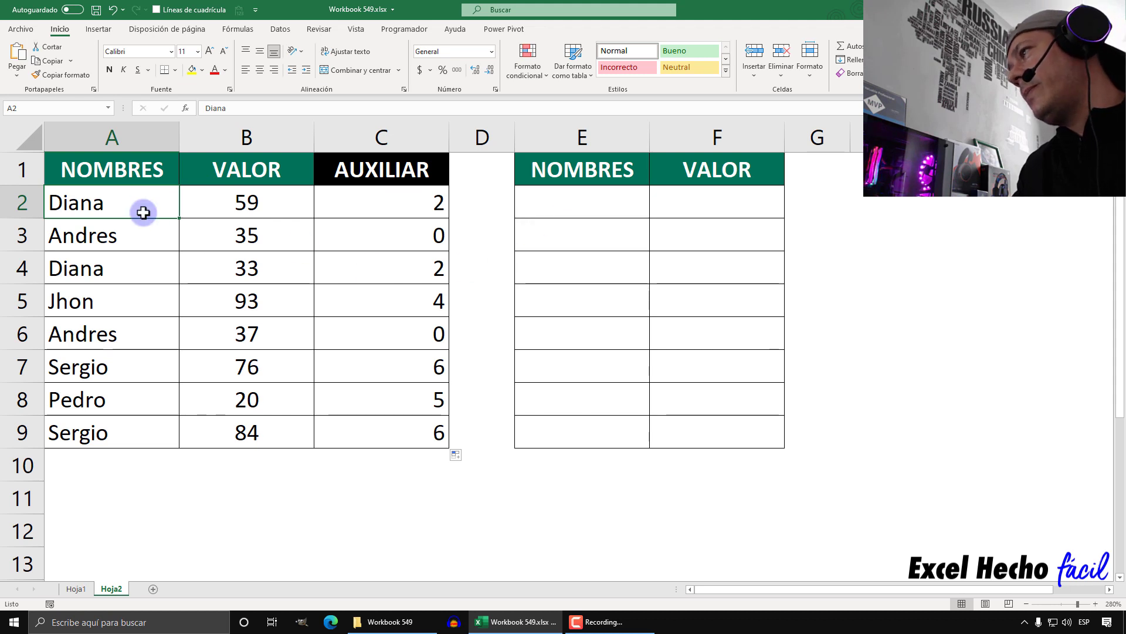
pyautogui.moveTo(582, 205); pyautogui.dragTo(589, 236)
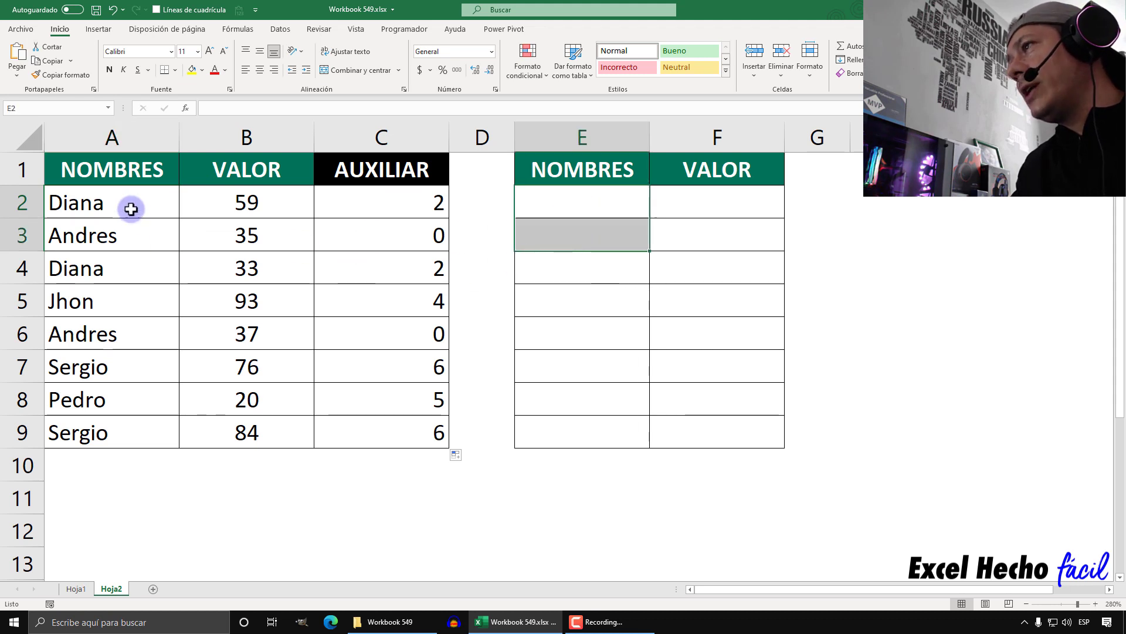
pyautogui.moveTo(145, 208); pyautogui.dragTo(120, 241)
pyautogui.moveTo(535, 213); pyautogui.dragTo(535, 269)
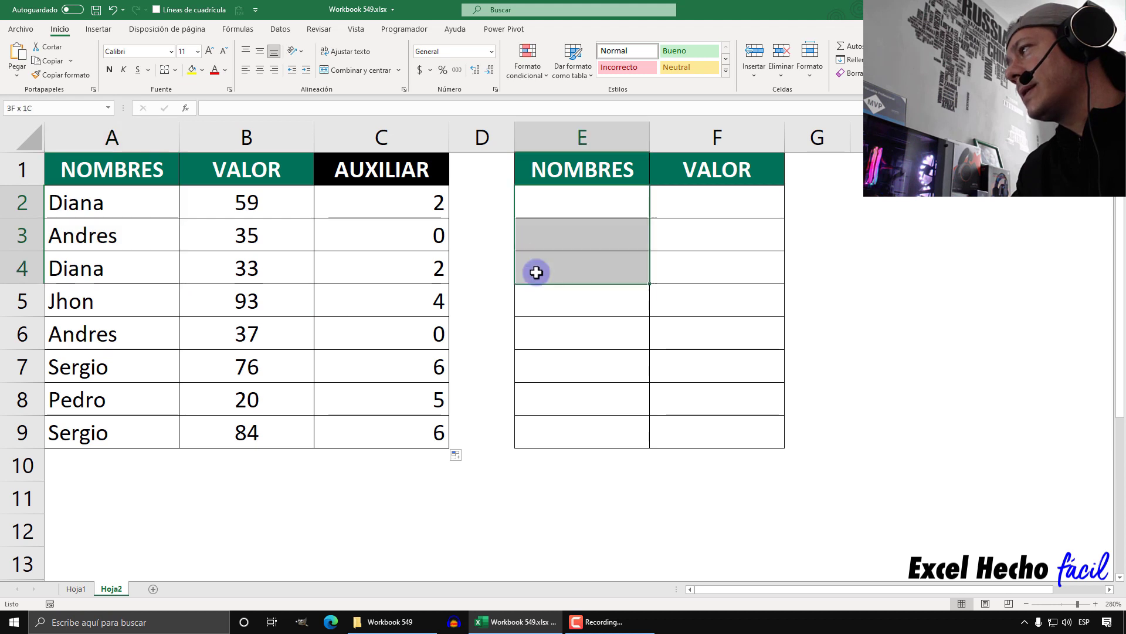
pyautogui.moveTo(155, 206); pyautogui.dragTo(146, 278)
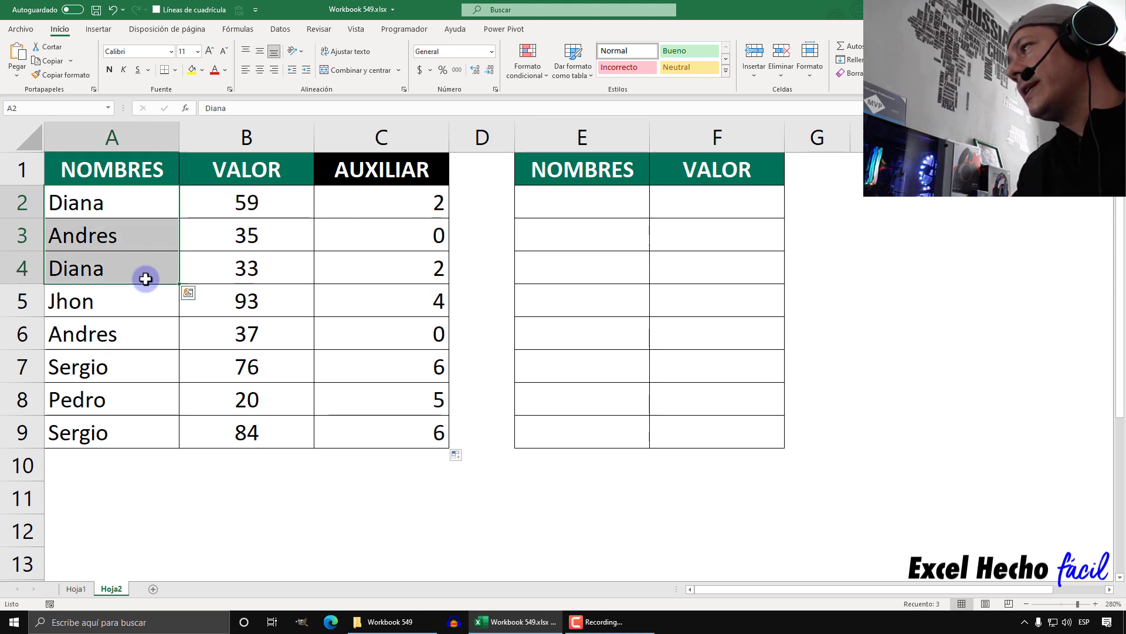
pyautogui.moveTo(548, 193); pyautogui.dragTo(556, 299)
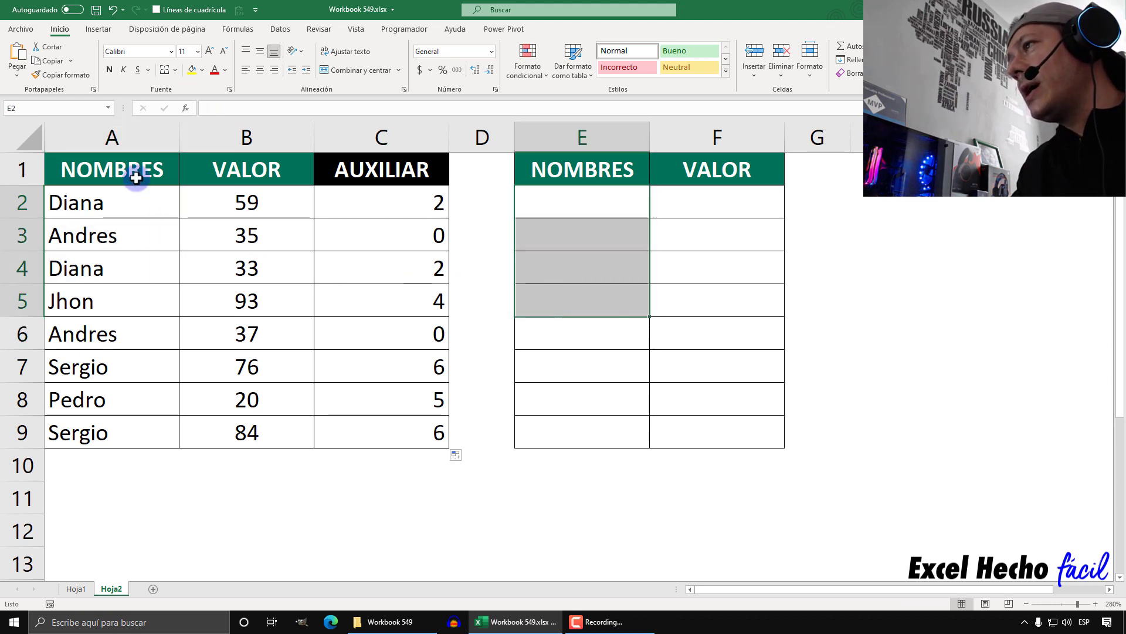
pyautogui.moveTo(136, 196); pyautogui.dragTo(153, 291)
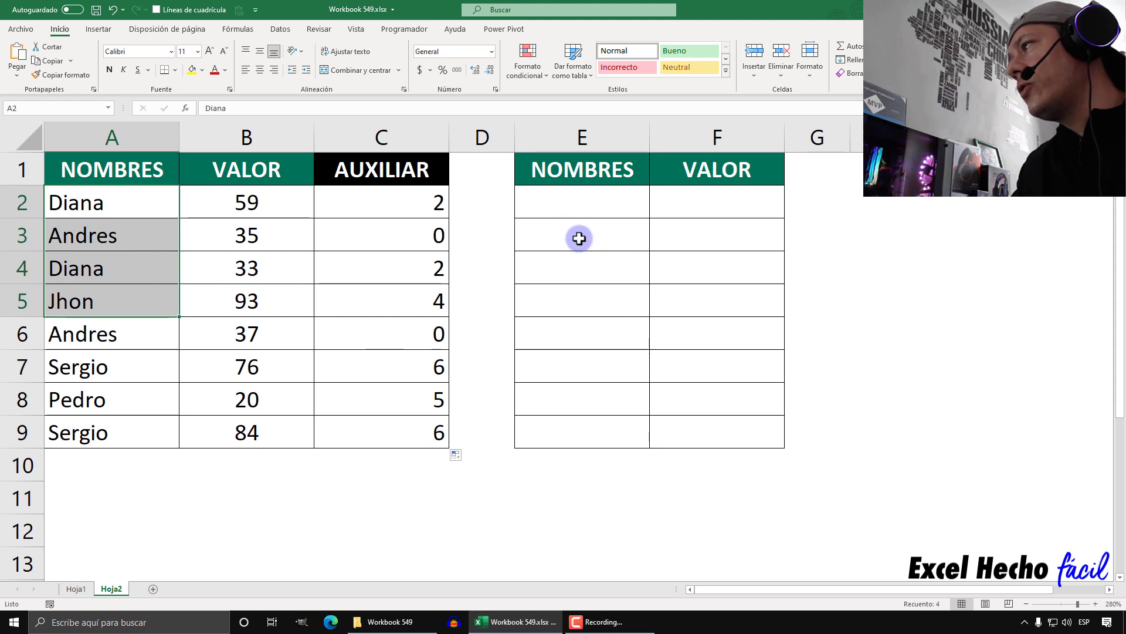
pyautogui.moveTo(561, 209); pyautogui.dragTo(560, 247)
pyautogui.press('Up')
pyautogui.press('Down')
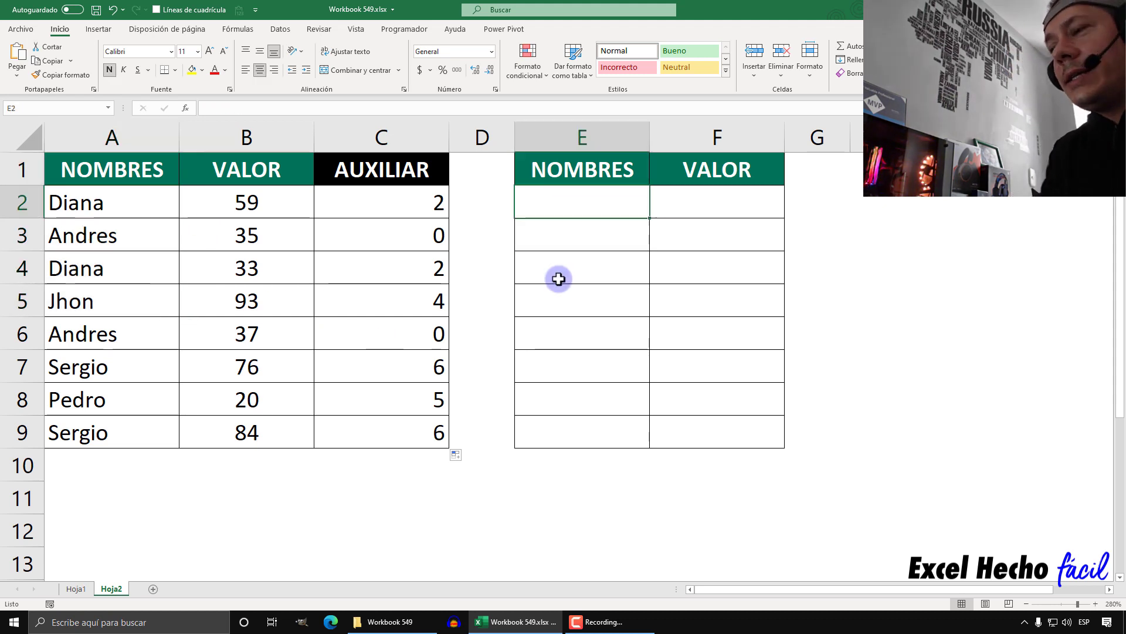
pyautogui.write('=con')
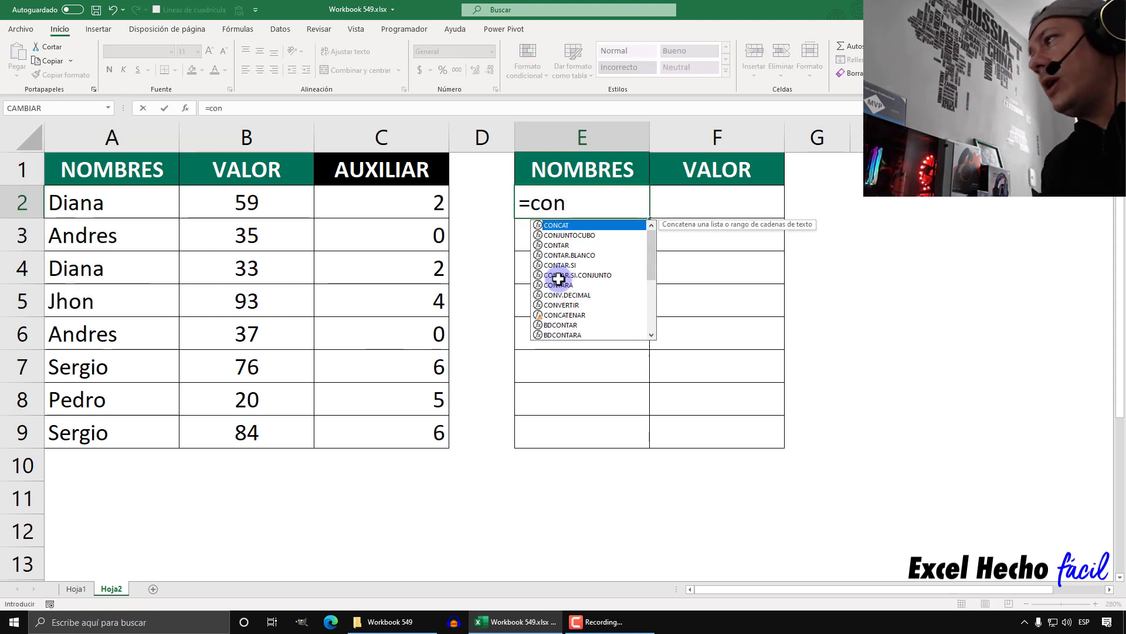
pyautogui.press('Down')
pyautogui.press('Down')
pyautogui.press('Down')
pyautogui.press('Down')
pyautogui.press('Return')
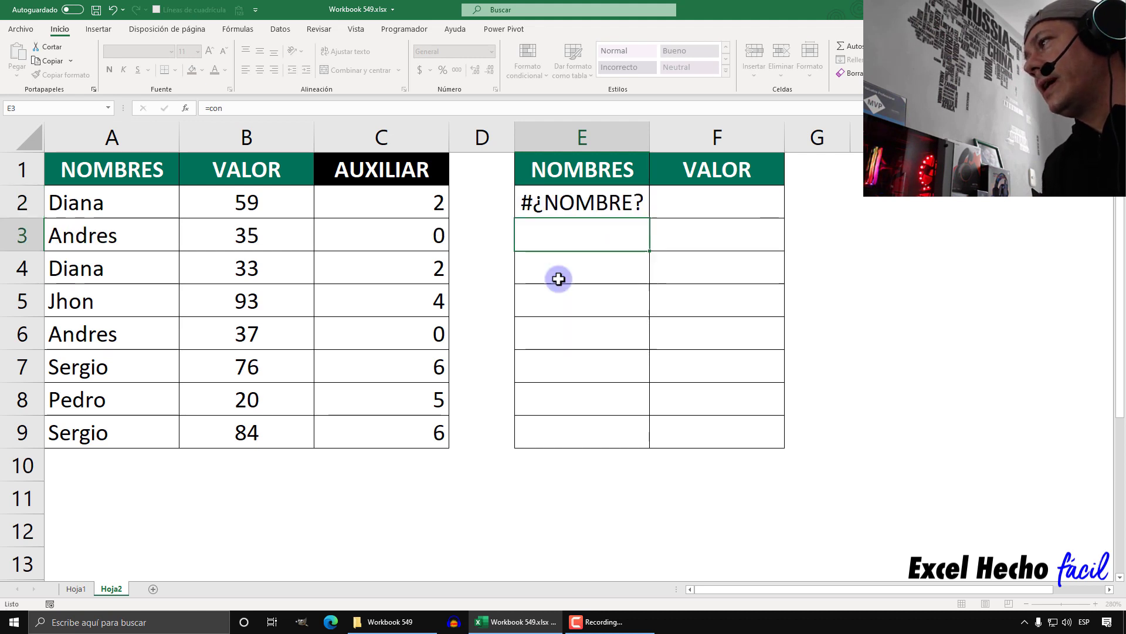
pyautogui.click(573, 202)
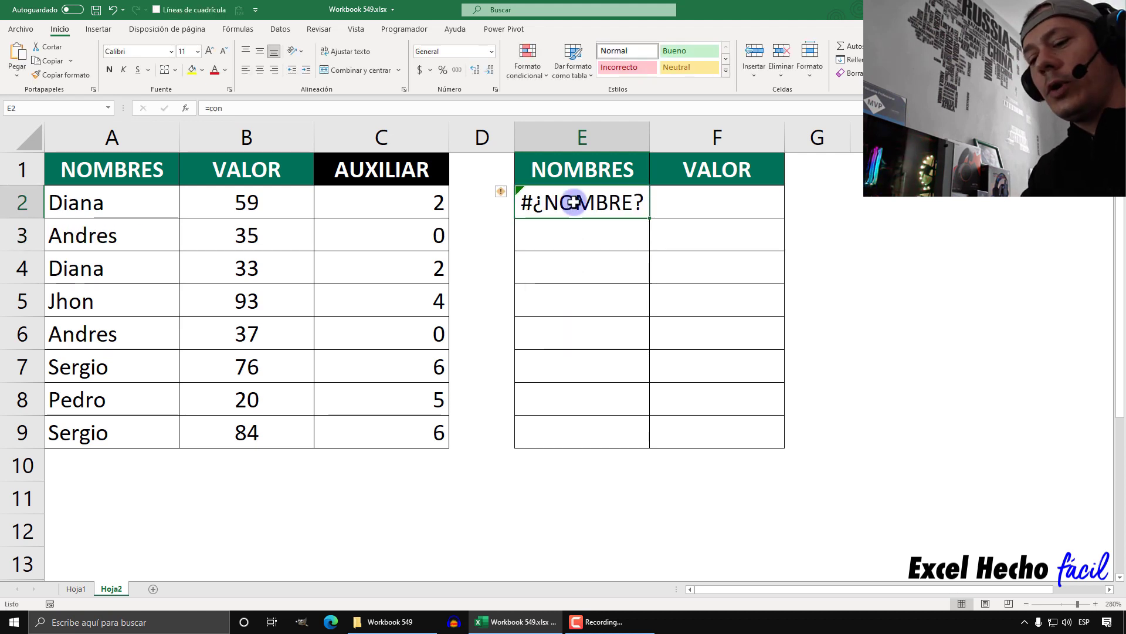
pyautogui.press('Delete')
# Start a CONTAR.SI formula in E2 with the expanding range $A$2:A2, locking only its first reference.
pyautogui.write('=cn')
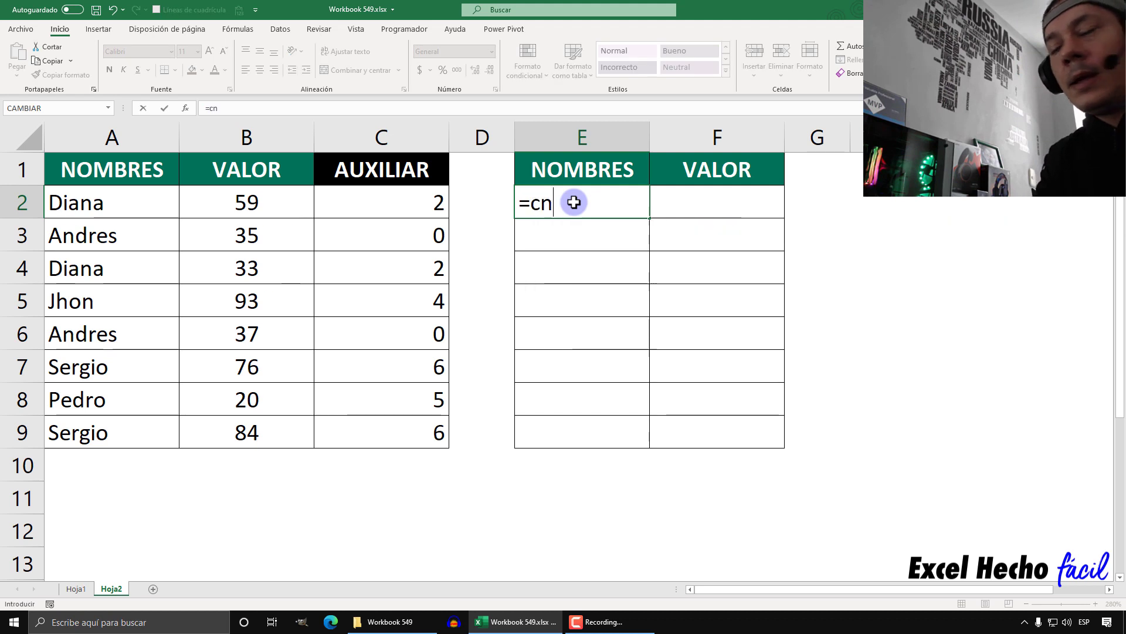
pyautogui.press('BackSpace')
pyautogui.write('on')
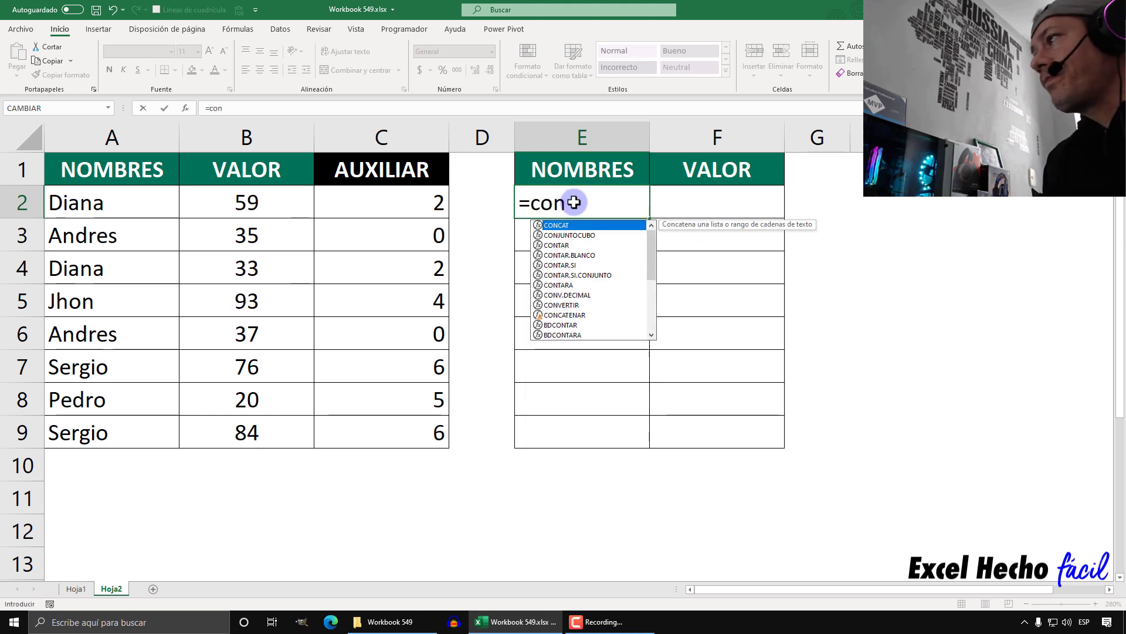
pyautogui.press('Down')
pyautogui.press('Down')
pyautogui.press('Down')
pyautogui.press('Down')
pyautogui.press('Tab')
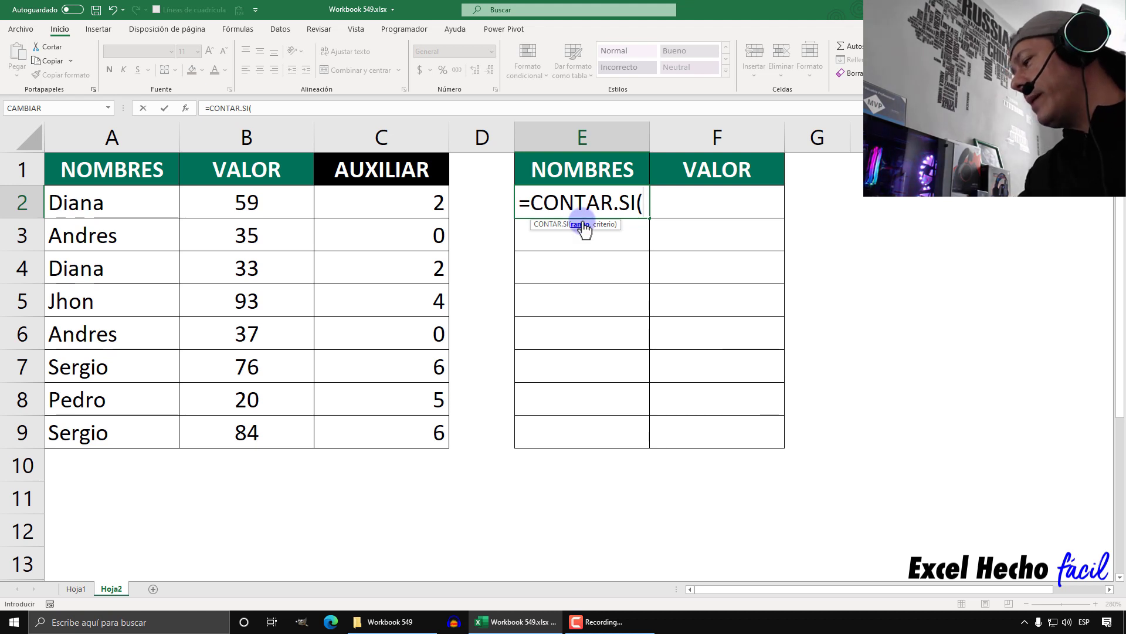
pyautogui.click(112, 196)
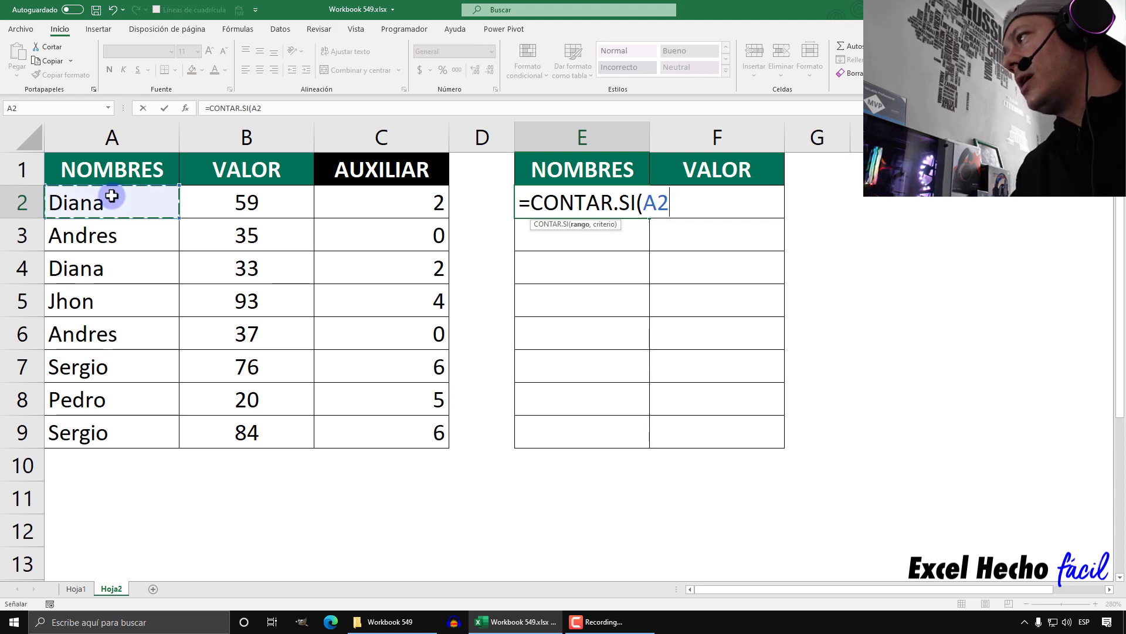
pyautogui.doubleClick(660, 202)
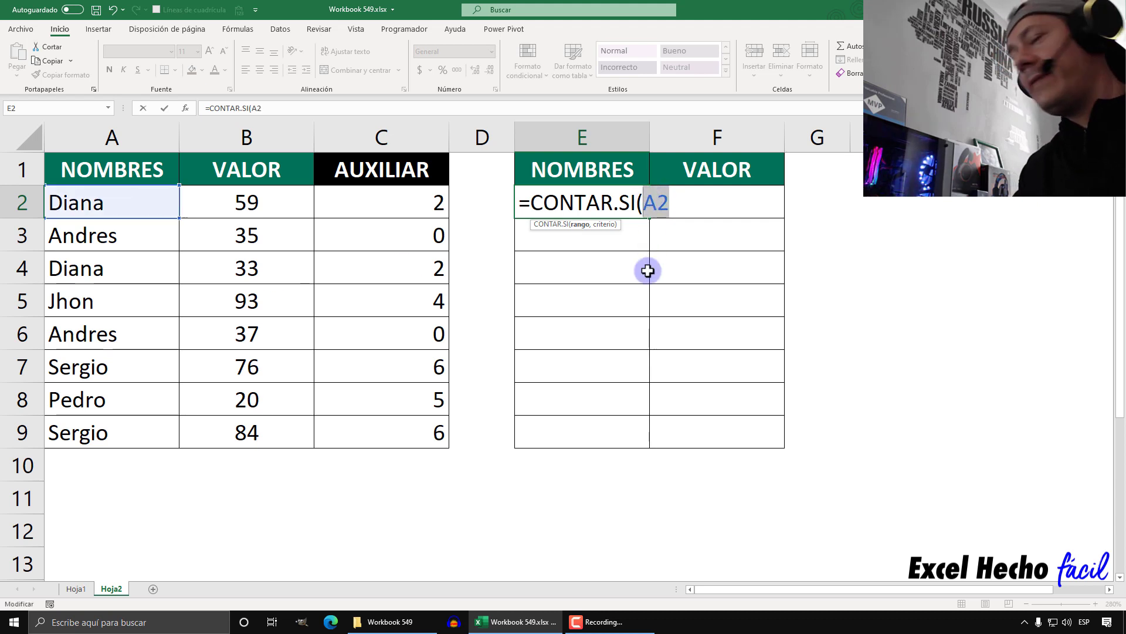
pyautogui.press('F4')
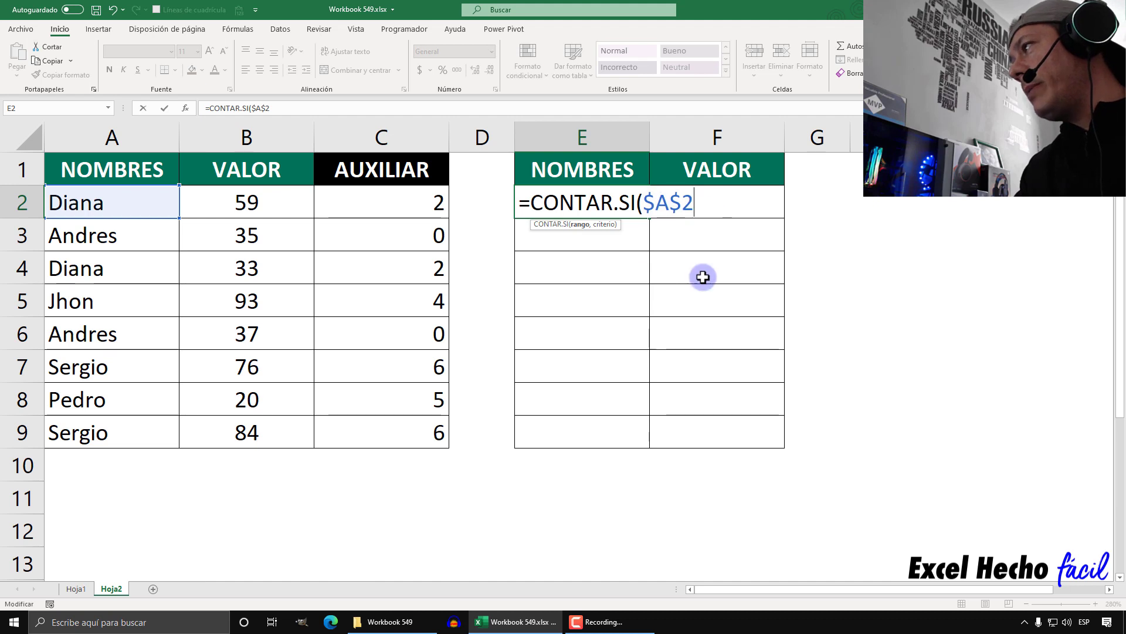
pyautogui.write(':A2')
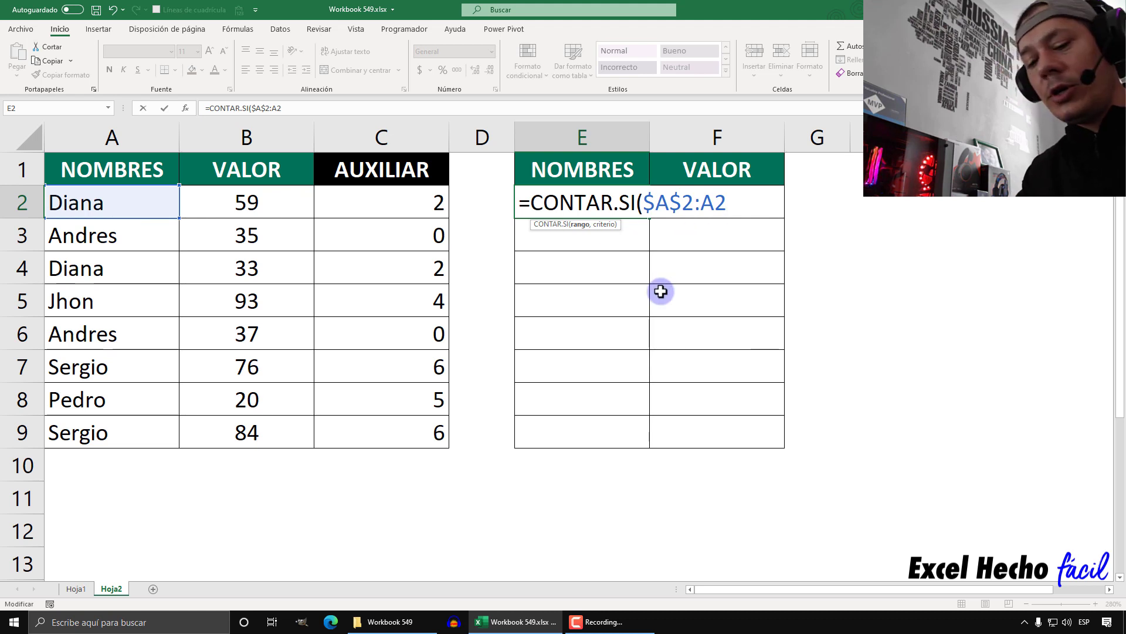
# Complete the E2 formula as =CONTAR.SI($A$2:A2,A2) and copy it down to E3.
pyautogui.write(',')
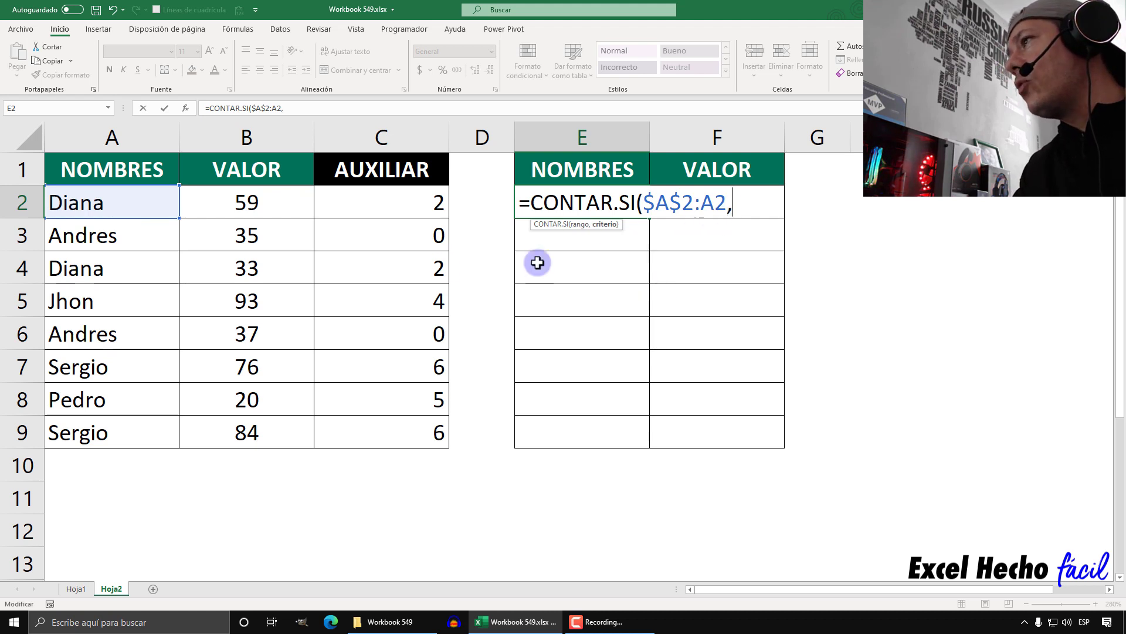
pyautogui.click(158, 207)
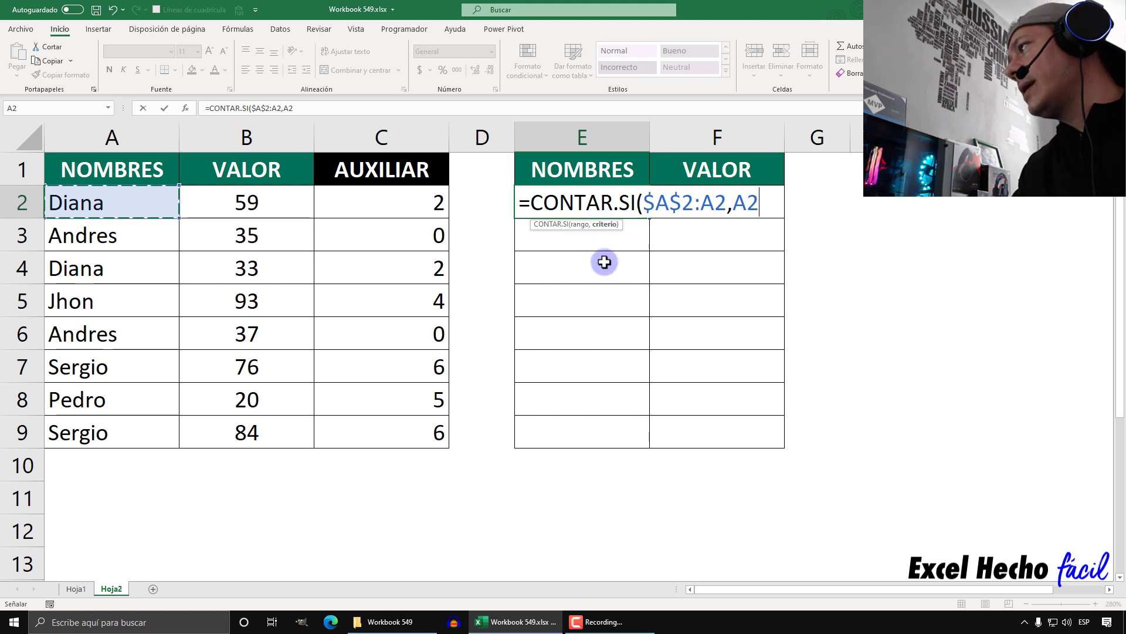
pyautogui.moveTo(644, 202); pyautogui.dragTo(731, 203)
pyautogui.click(763, 205)
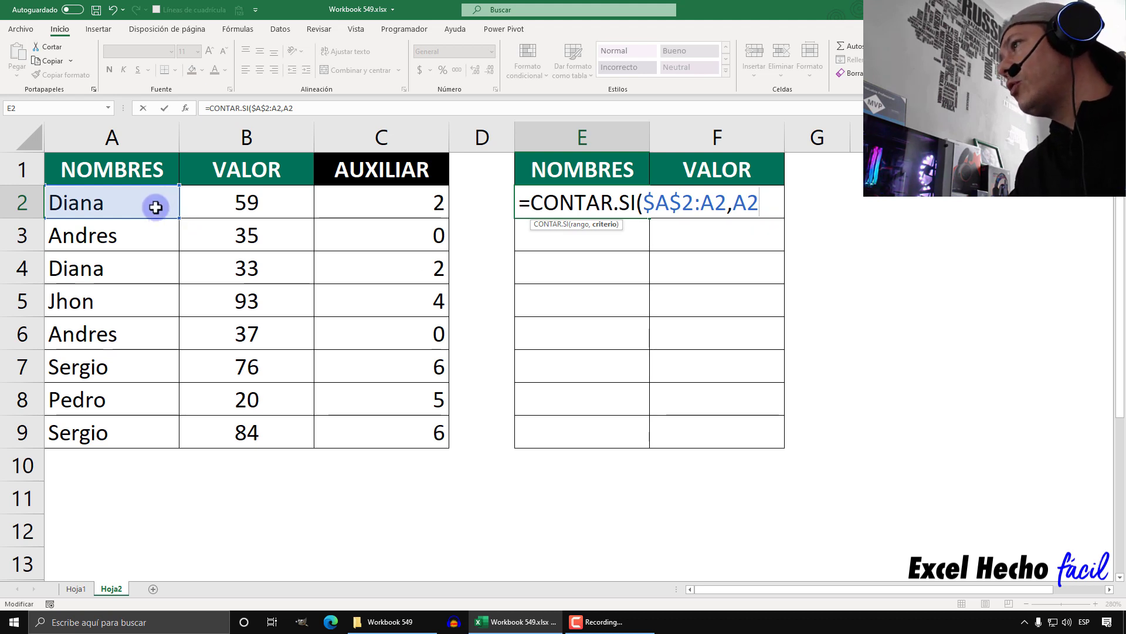
pyautogui.moveTo(652, 200); pyautogui.dragTo(714, 202)
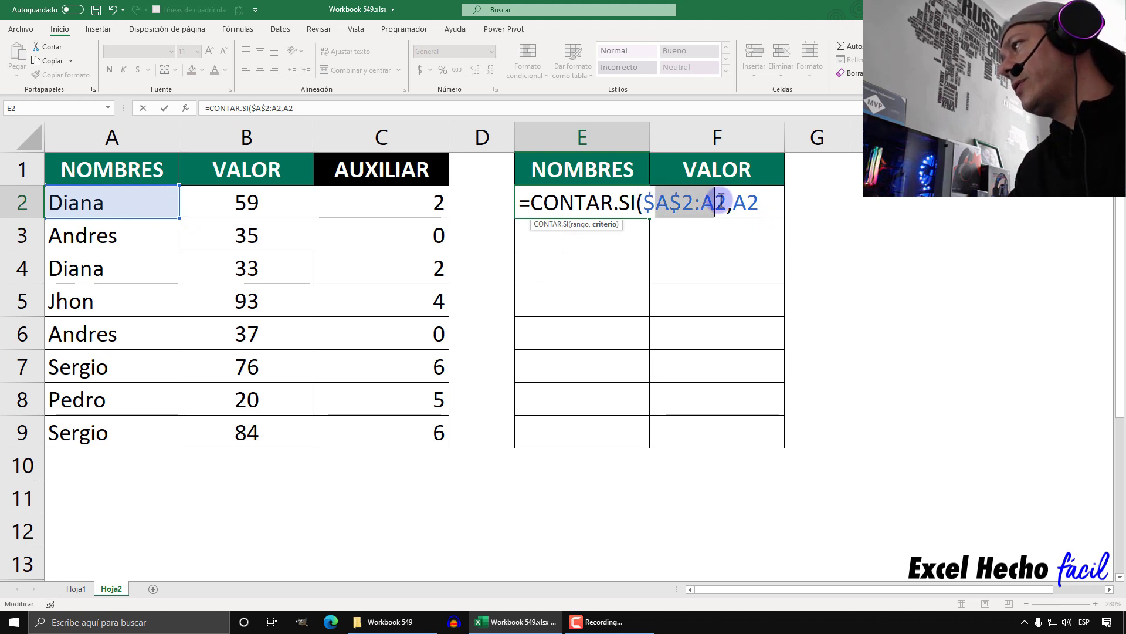
pyautogui.click(766, 204)
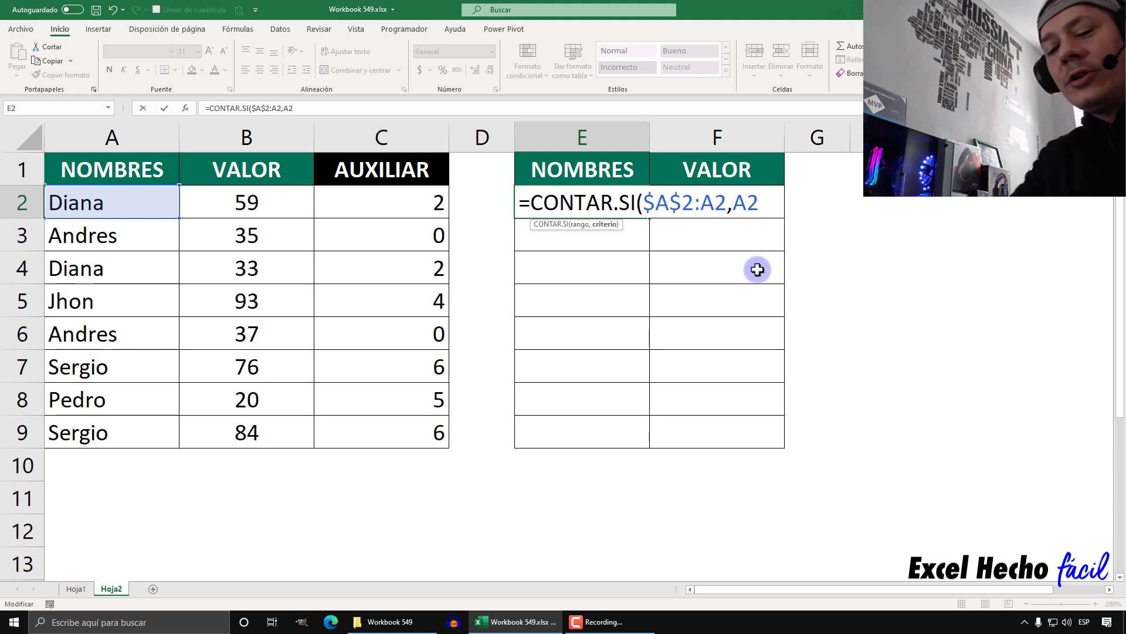
pyautogui.write(')')
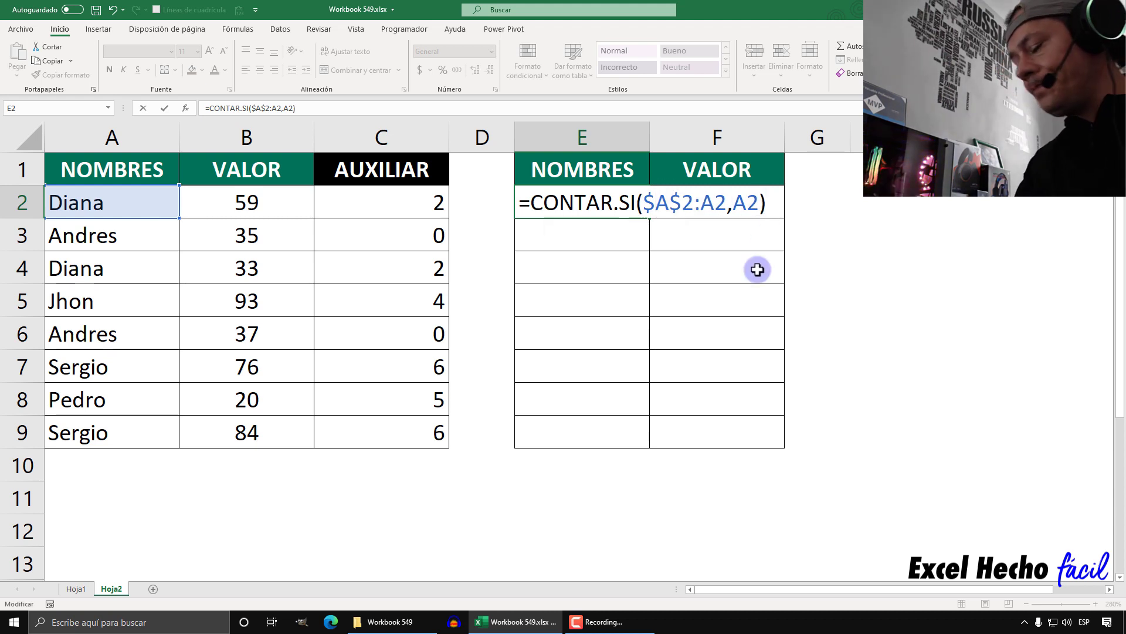
pyautogui.press('Return')
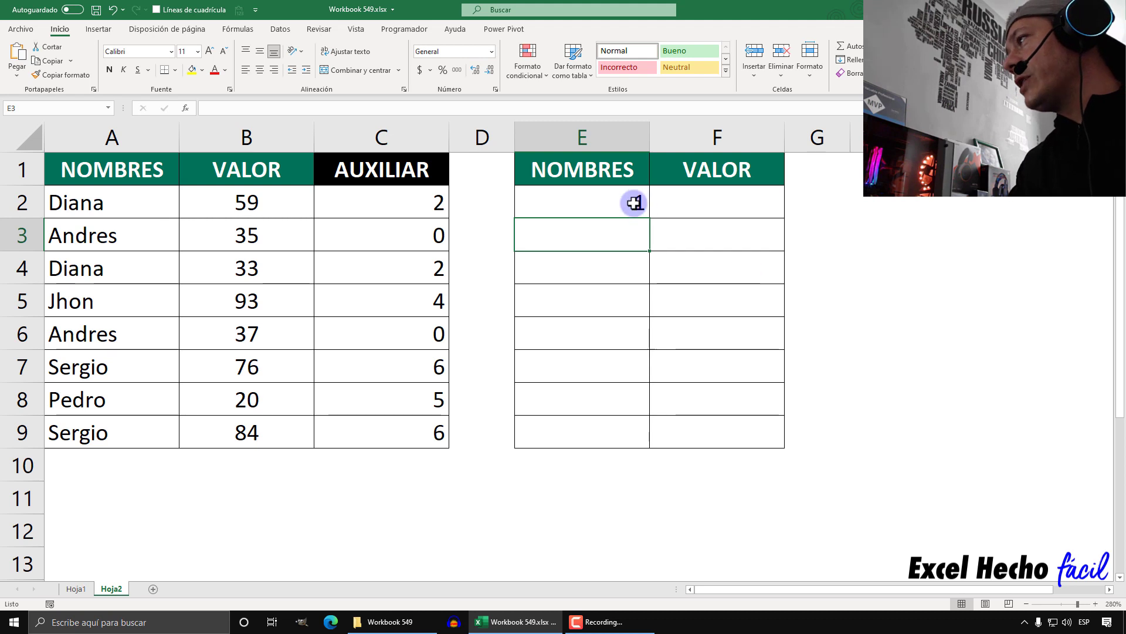
pyautogui.click(634, 202)
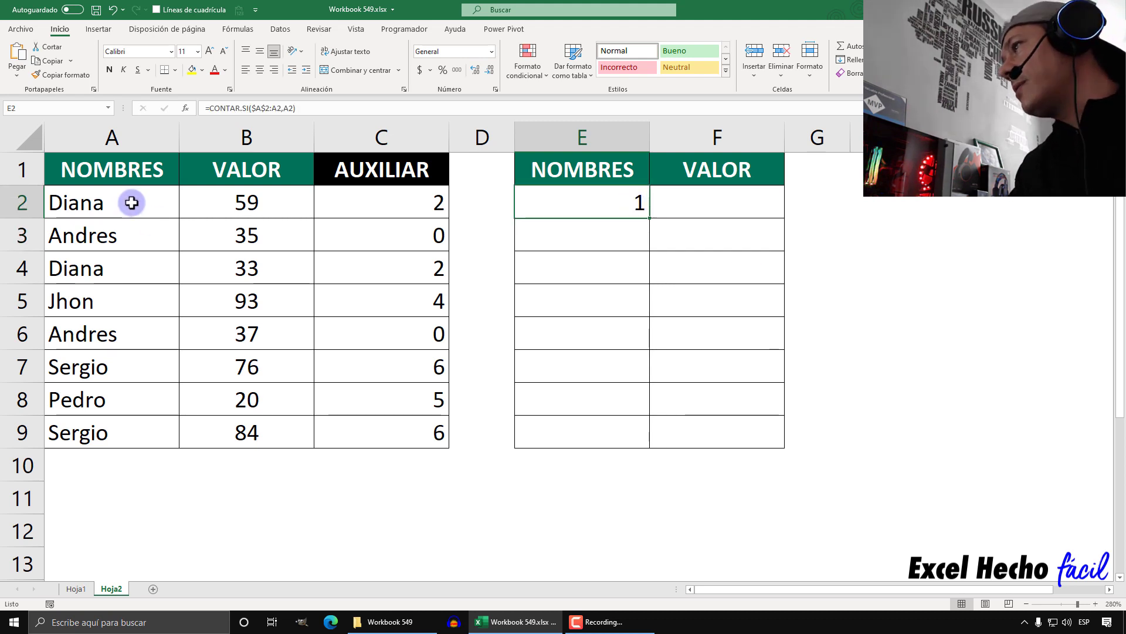
pyautogui.moveTo(649, 219); pyautogui.dragTo(644, 241)
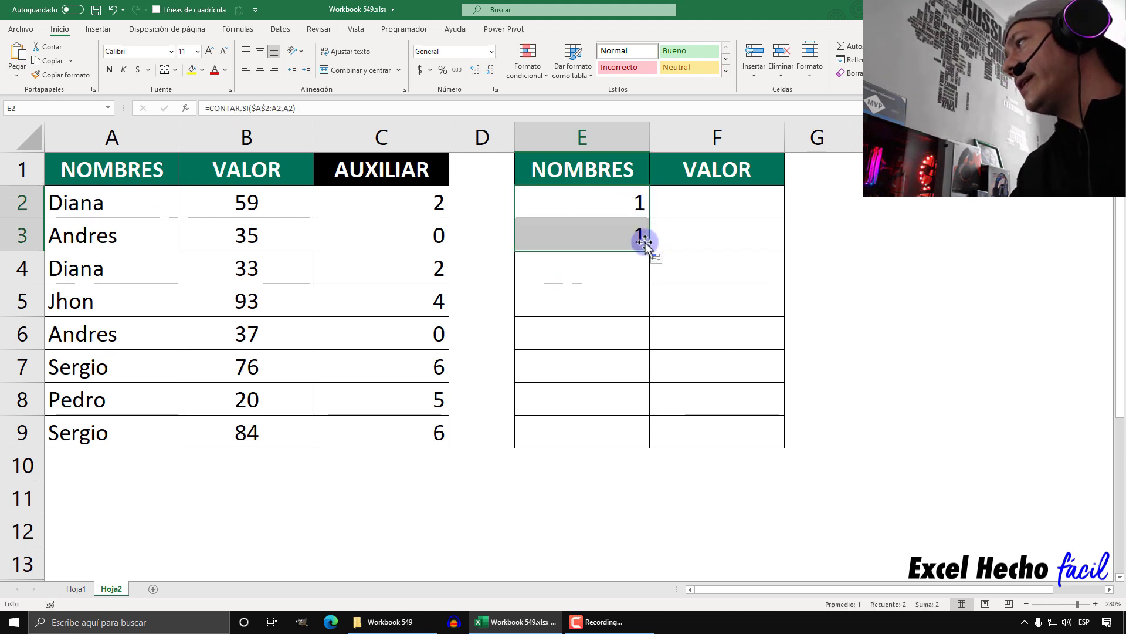
# Inspect the formula in E3 and compare its expanding range with the names in A2:A3.
pyautogui.moveTo(130, 202); pyautogui.dragTo(121, 227)
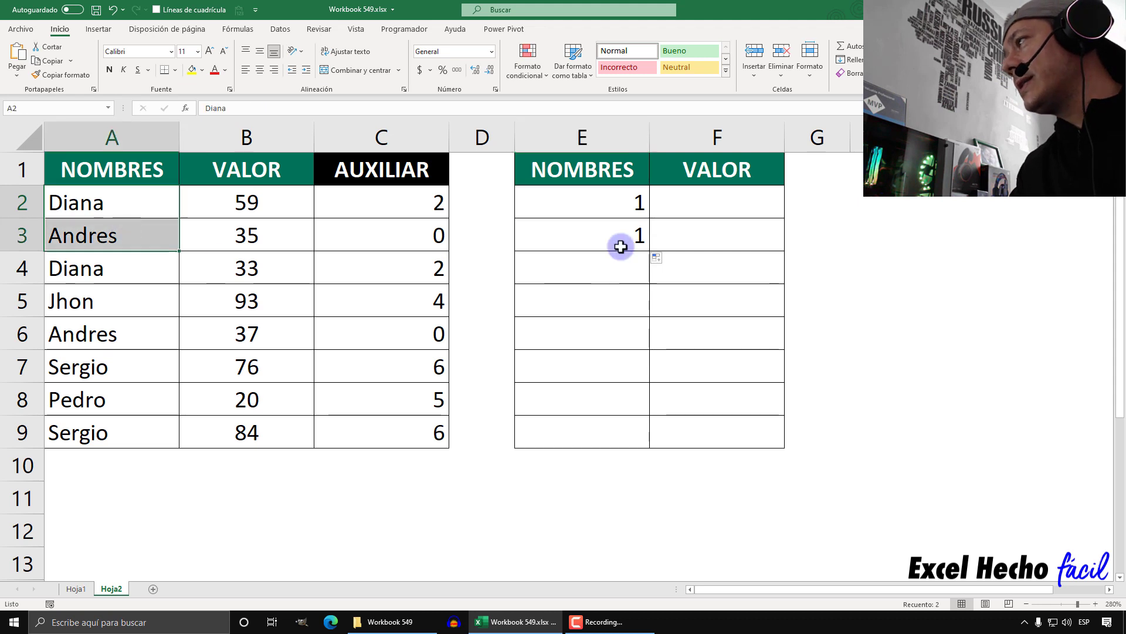
pyautogui.click(616, 238)
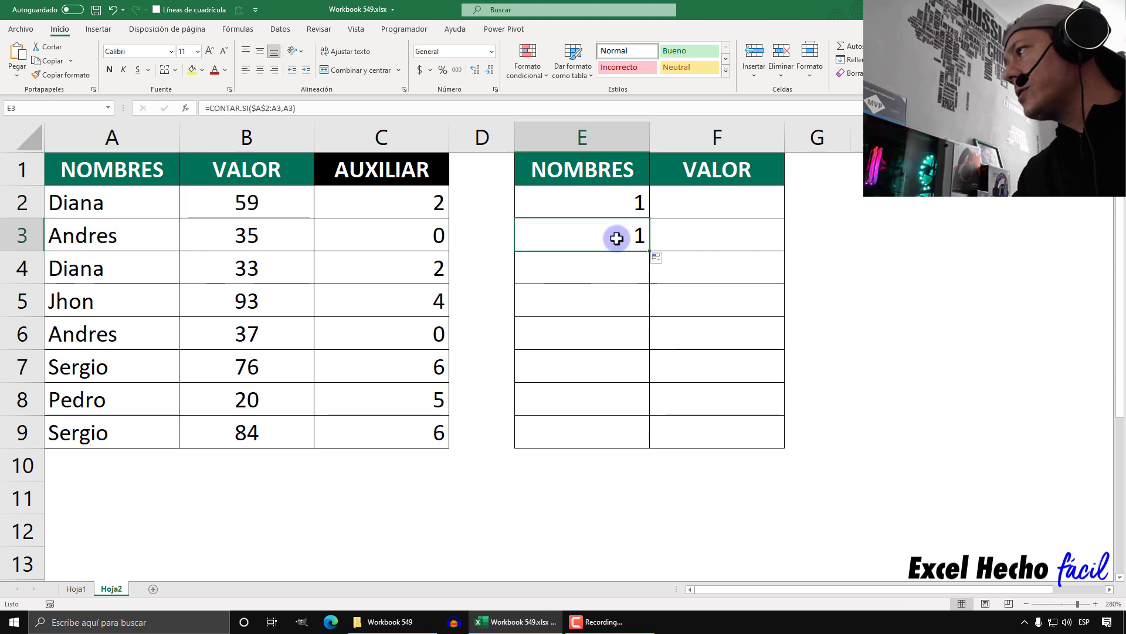
pyautogui.press('F2')
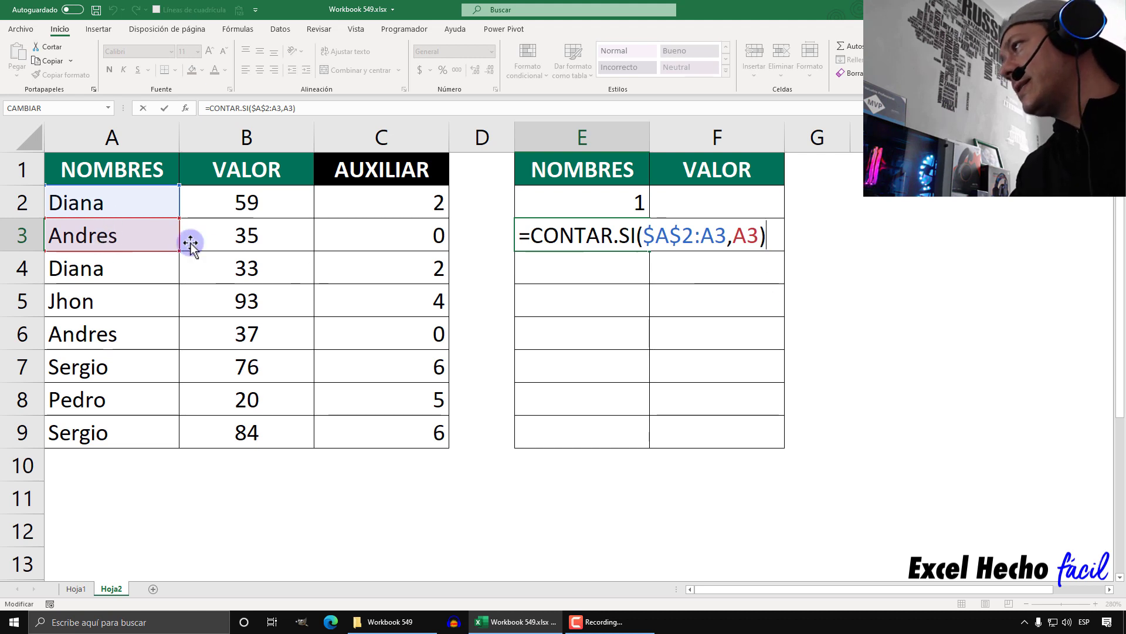
pyautogui.hotkey('ctrl', 'Return')
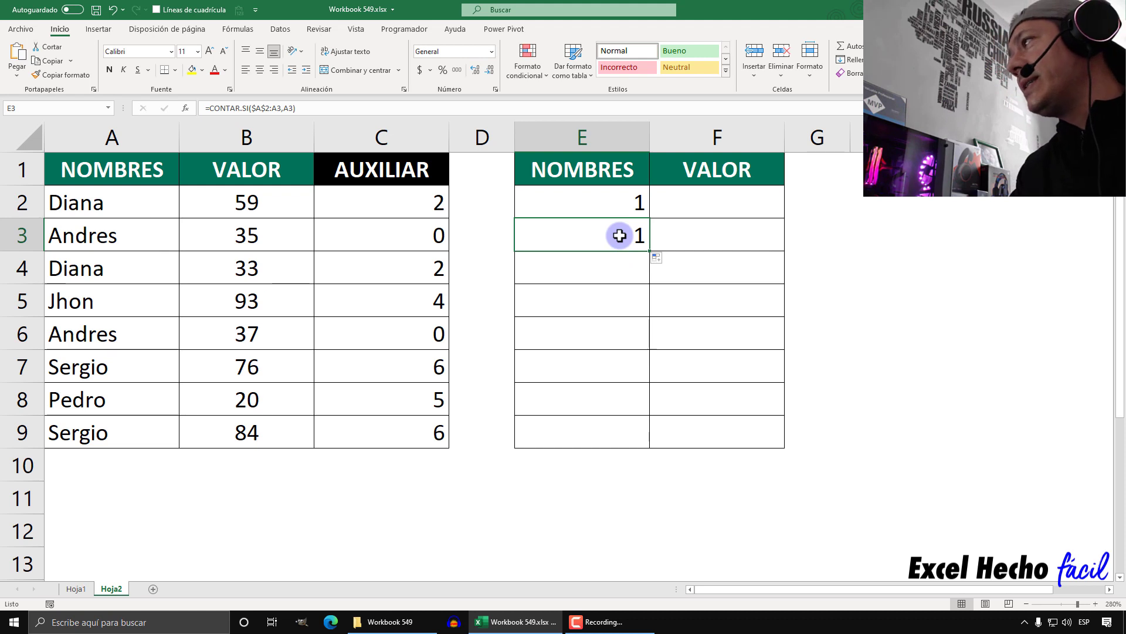
# Copy the counting formula from E3 down to E4 and inspect the references it uses.
pyautogui.moveTo(650, 253); pyautogui.dragTo(649, 281)
pyautogui.click(605, 269)
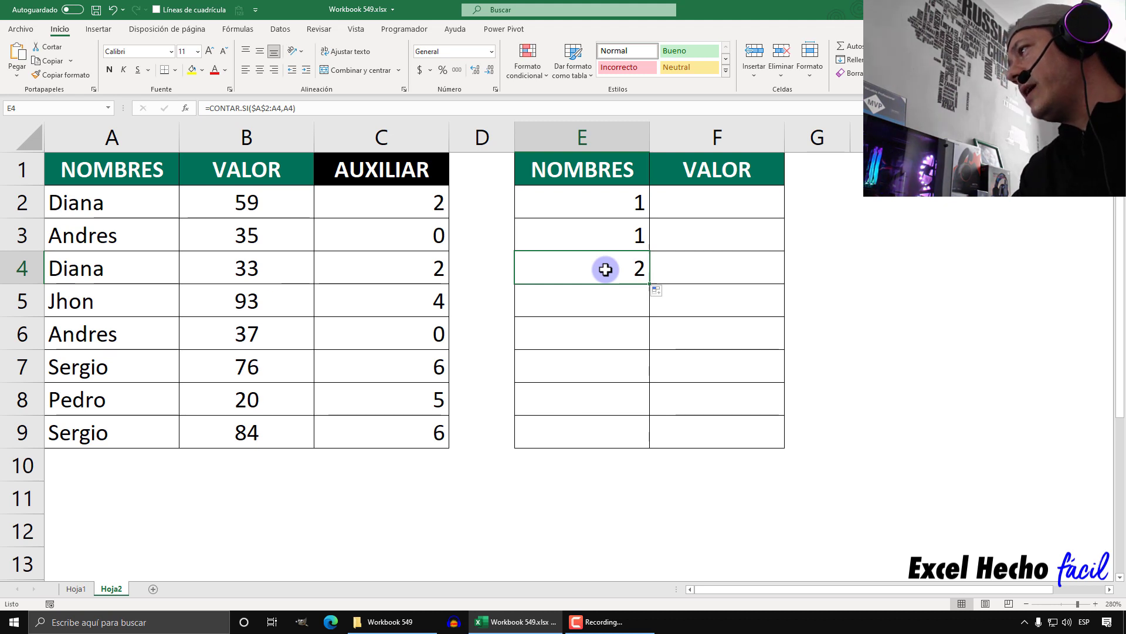
pyautogui.press('F2')
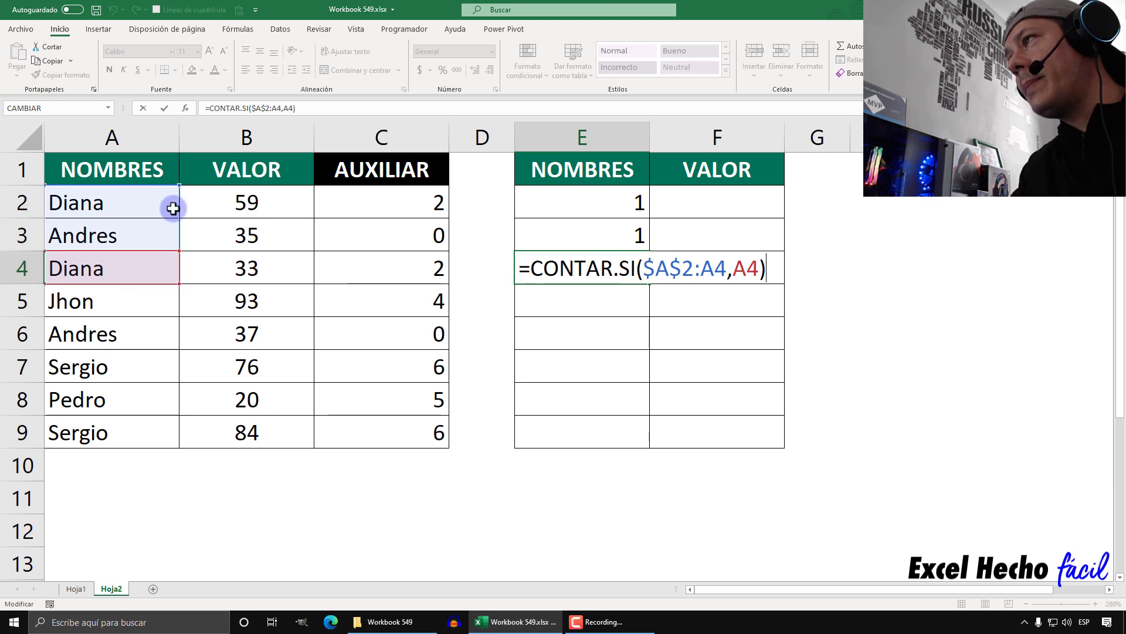
pyautogui.hotkey('ctrl', 'Return')
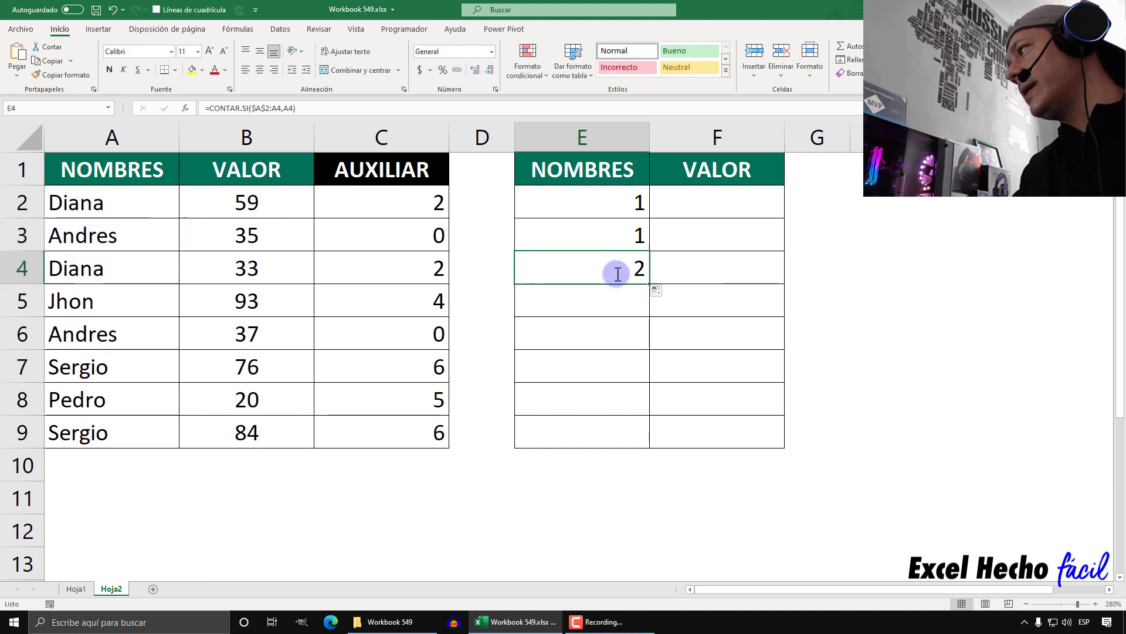
# Extend the running-count formula from E4 down through E9.
pyautogui.moveTo(649, 285); pyautogui.dragTo(645, 314)
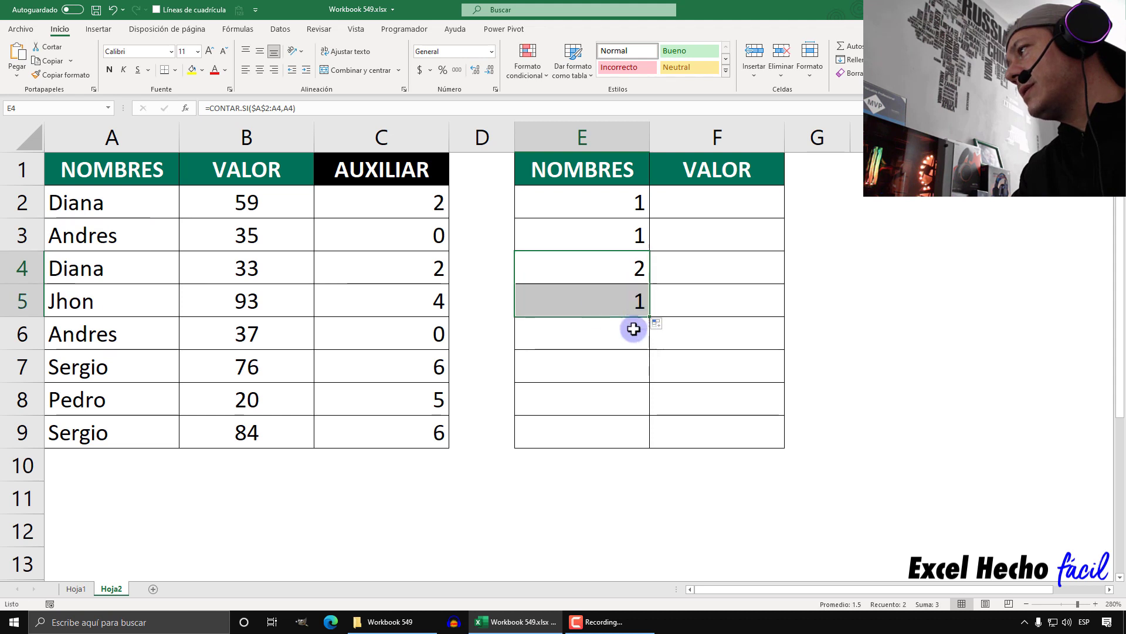
pyautogui.click(593, 300)
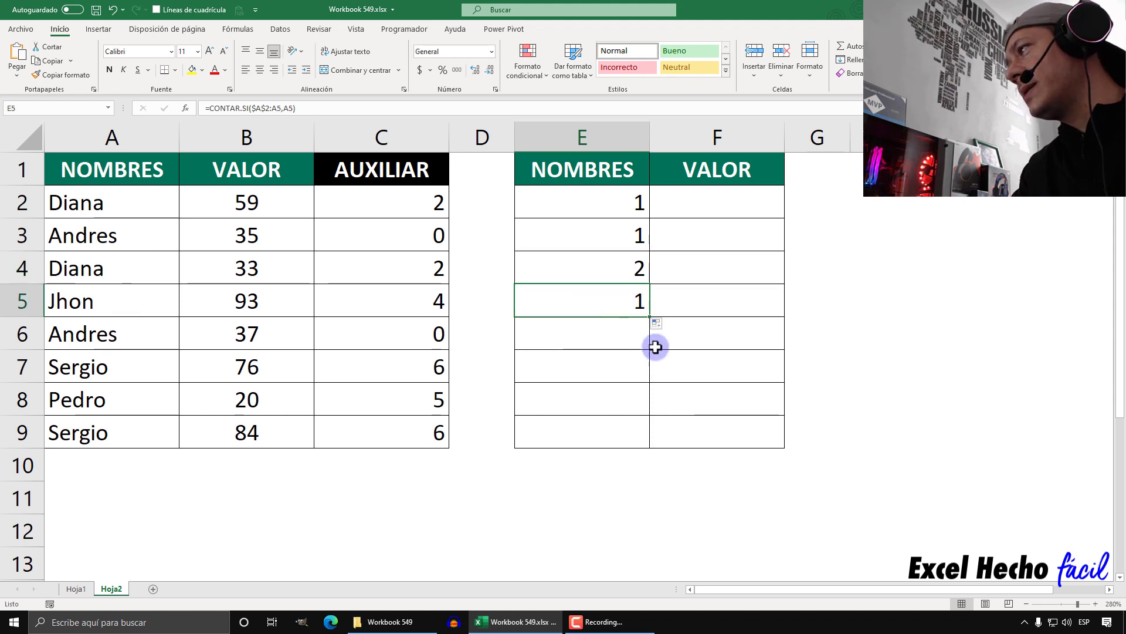
pyautogui.moveTo(649, 316); pyautogui.dragTo(645, 445)
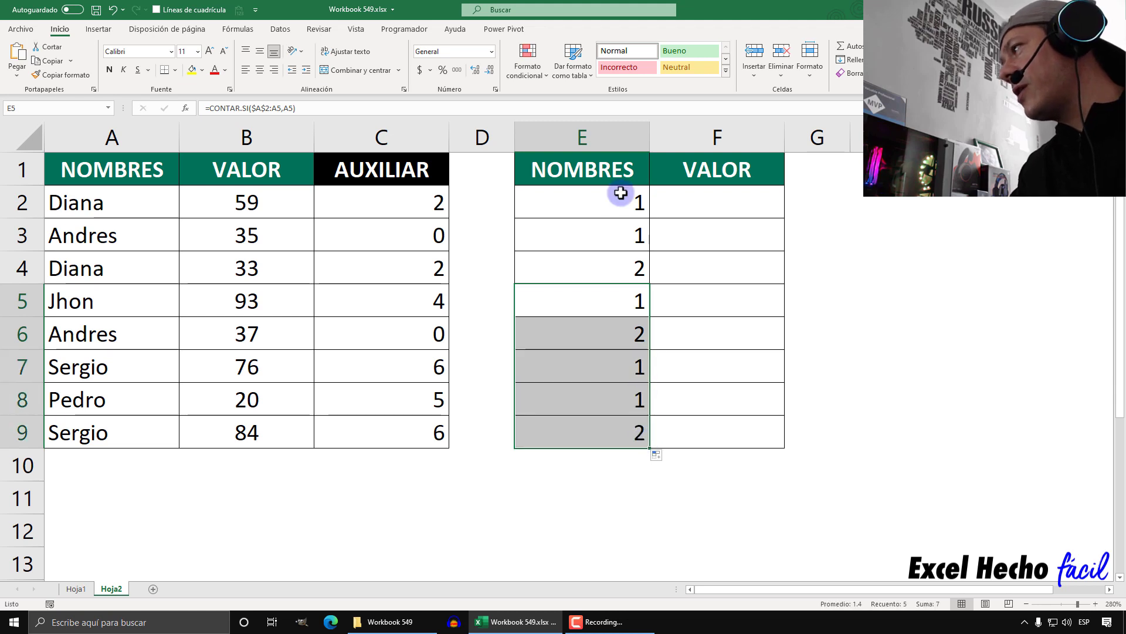
# Check the running counts in column E against first and repeated names in column A, covering rows 2, 3, 4 and 6.
pyautogui.click(620, 198)
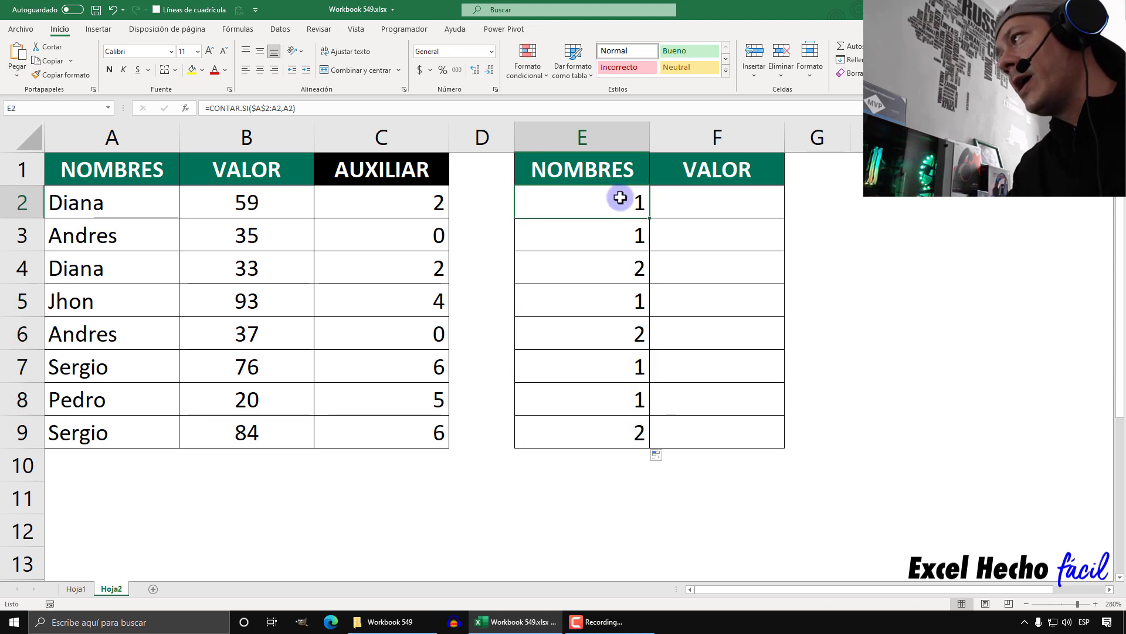
pyautogui.click(62, 202)
pyautogui.click(599, 215)
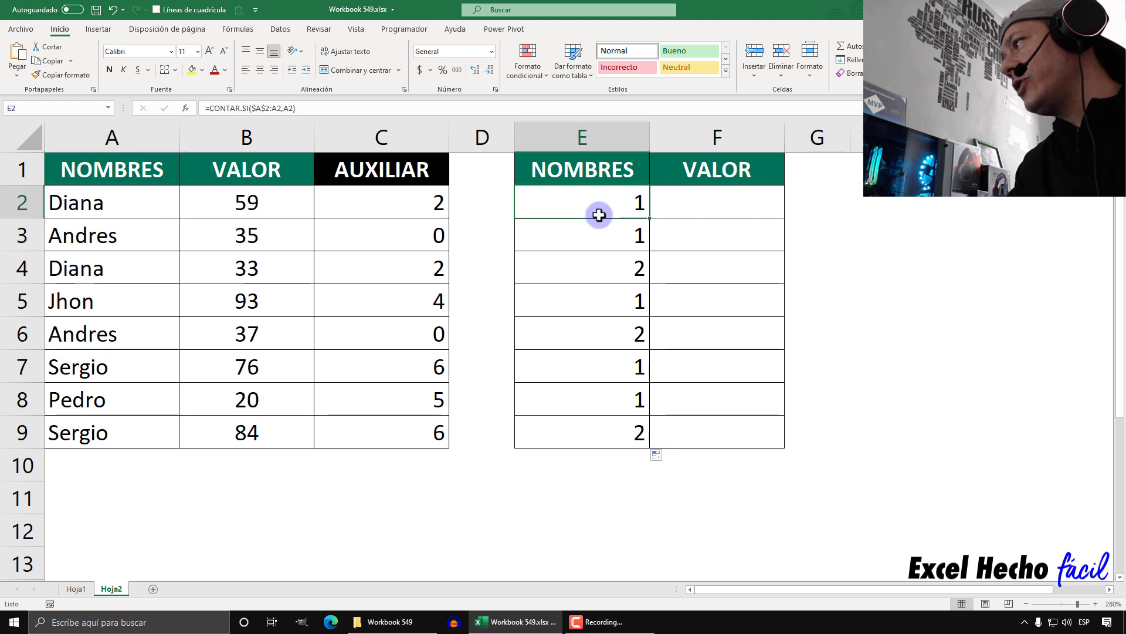
pyautogui.moveTo(101, 268); pyautogui.dragTo(622, 272)
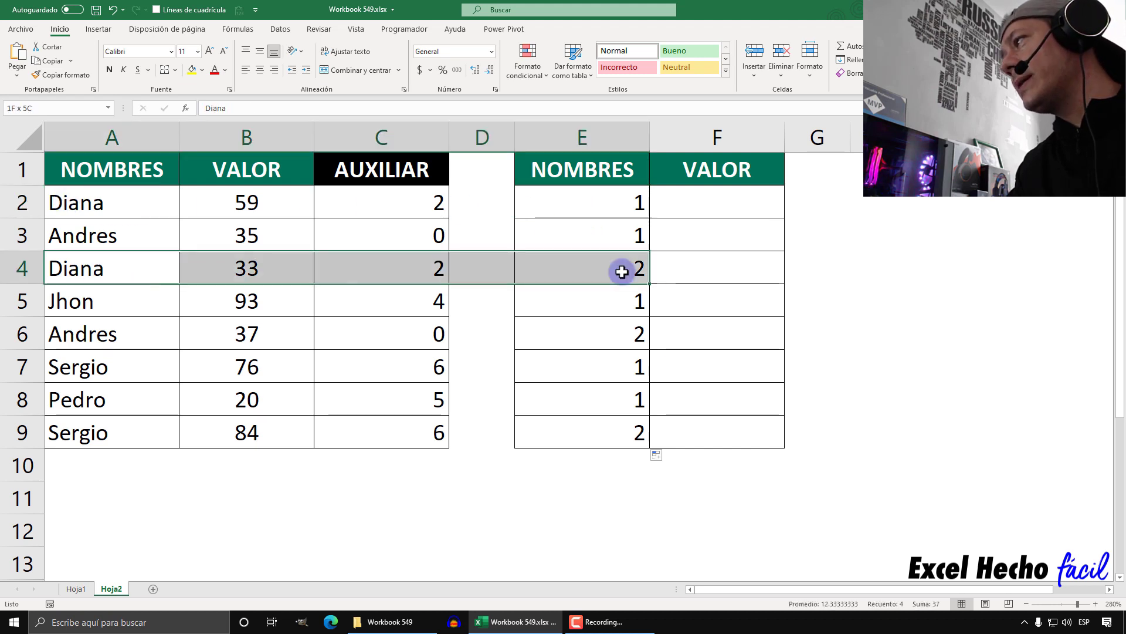
pyautogui.click(622, 271)
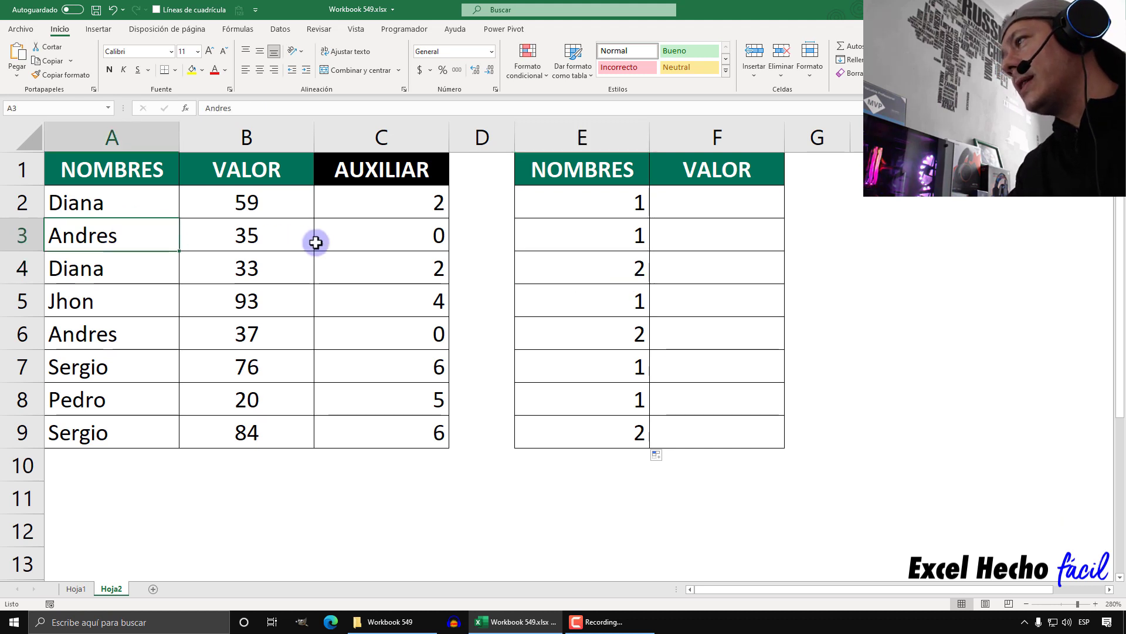
pyautogui.moveTo(83, 206); pyautogui.dragTo(95, 226)
pyautogui.click(554, 243)
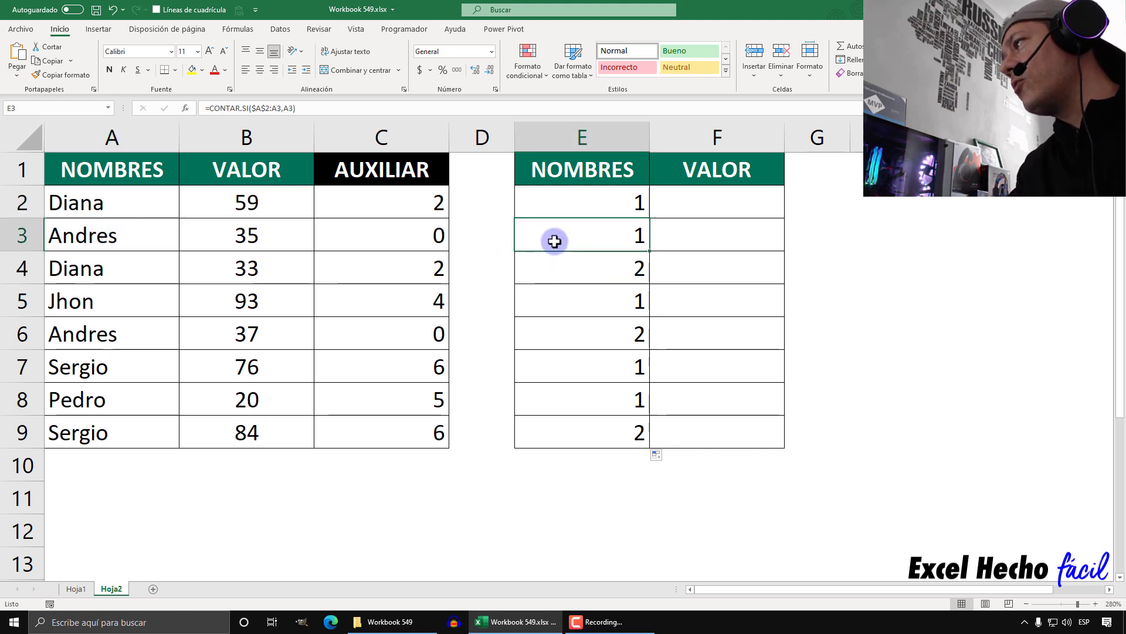
pyautogui.click(607, 335)
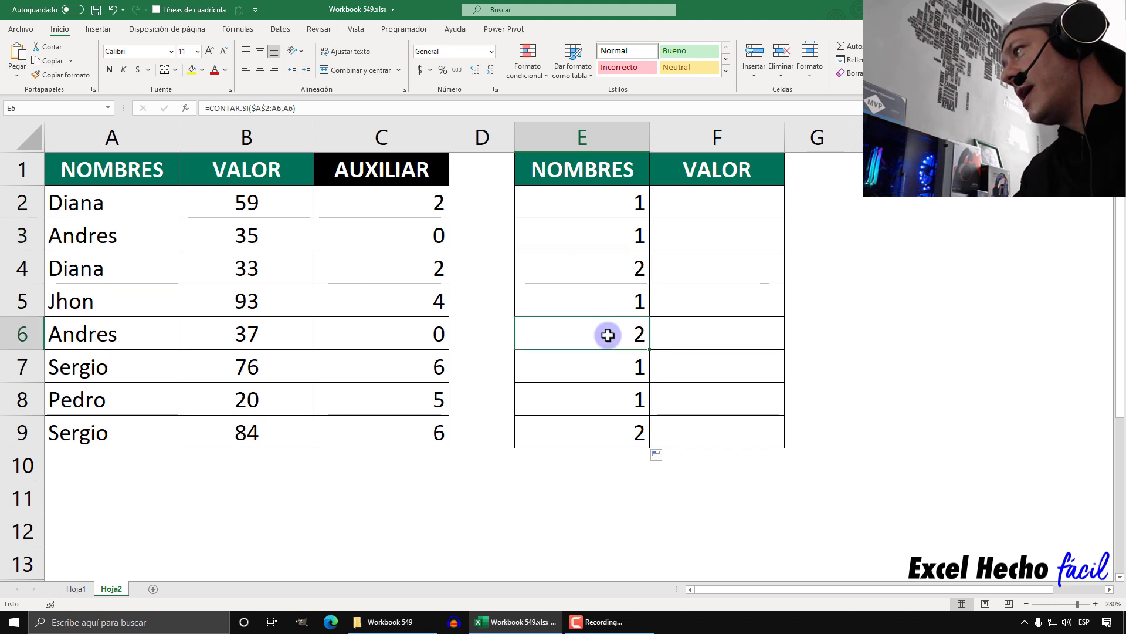
# Enter =C2+E2 in F2 to add the AUXILIAR rank and running count, and copy it down to F9.
pyautogui.click(708, 203)
pyautogui.write('=')
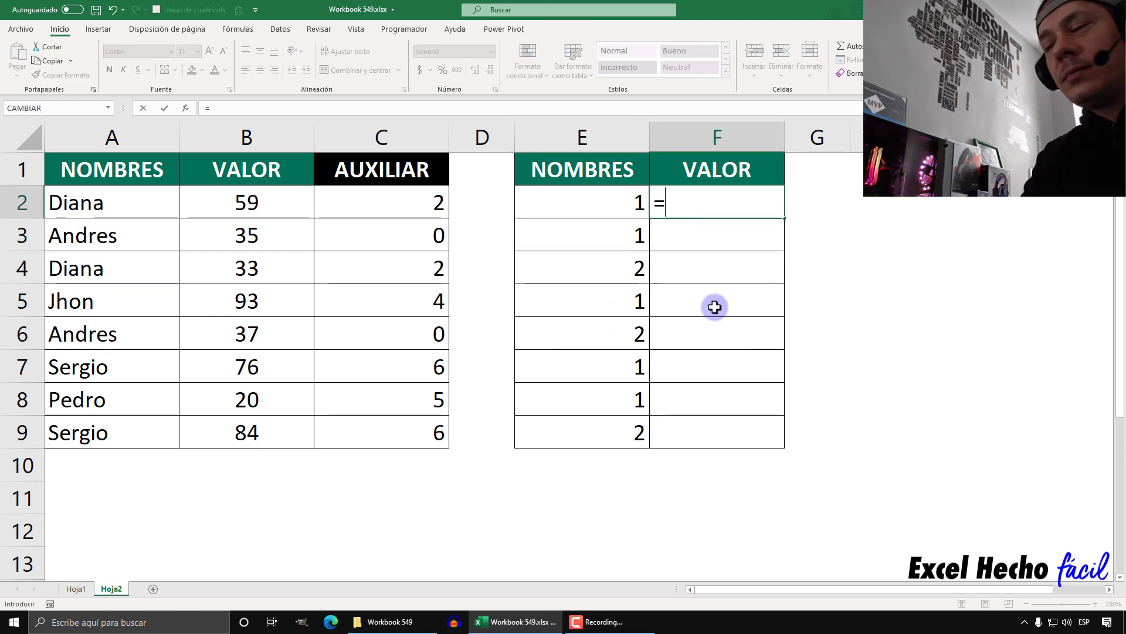
pyautogui.click(403, 203)
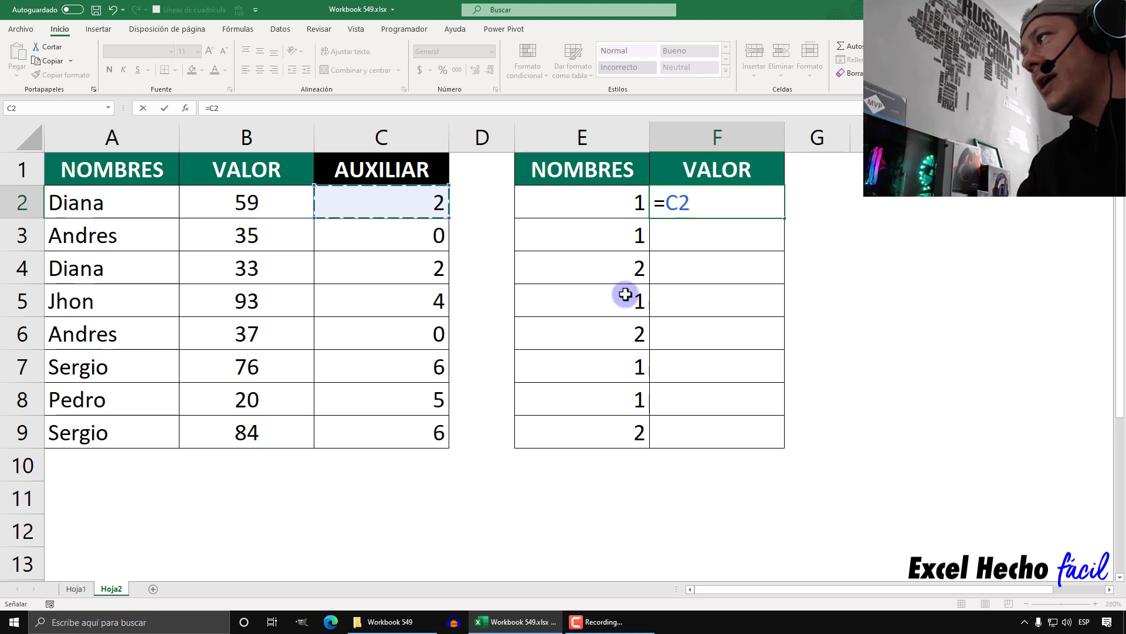
pyautogui.write('+')
pyautogui.click(618, 197)
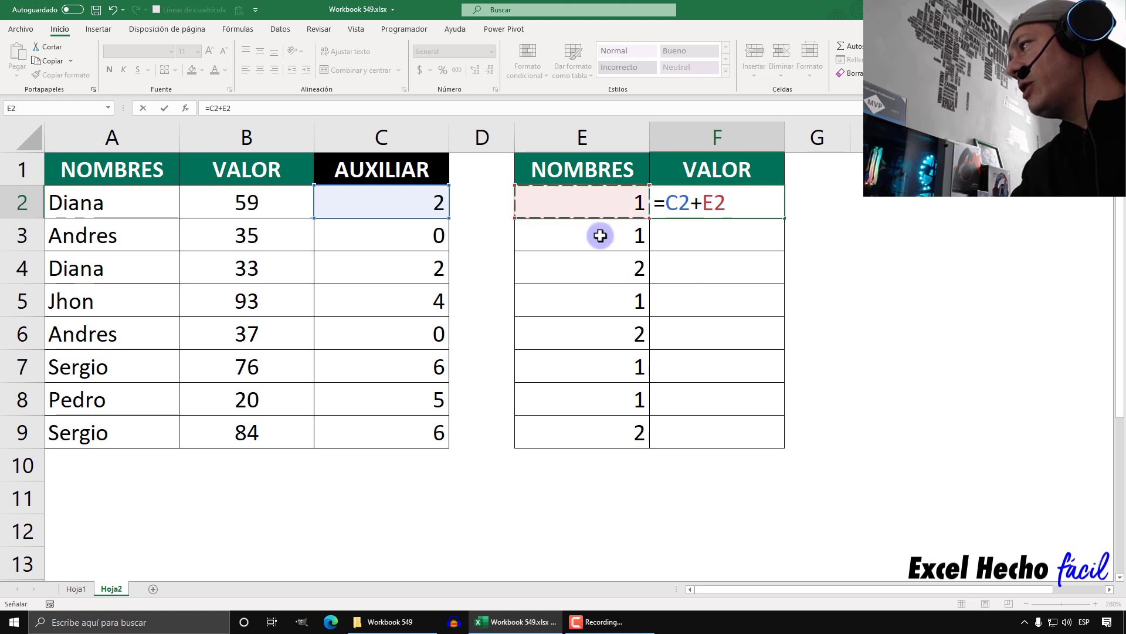
pyautogui.press('Return')
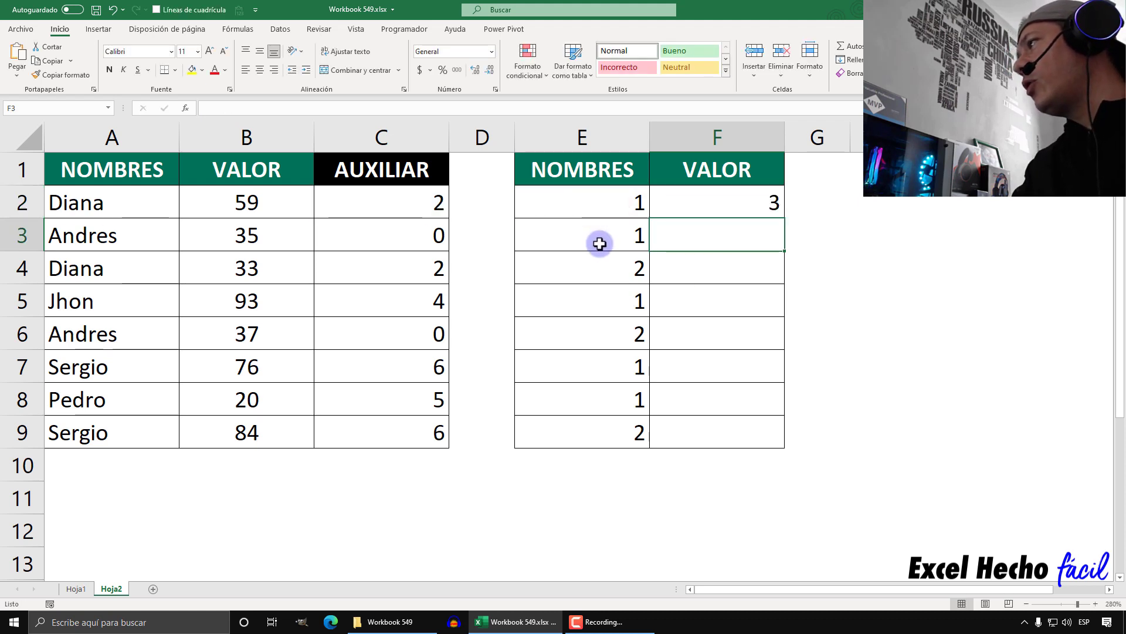
pyautogui.click(689, 206)
pyautogui.moveTo(784, 218); pyautogui.dragTo(760, 446)
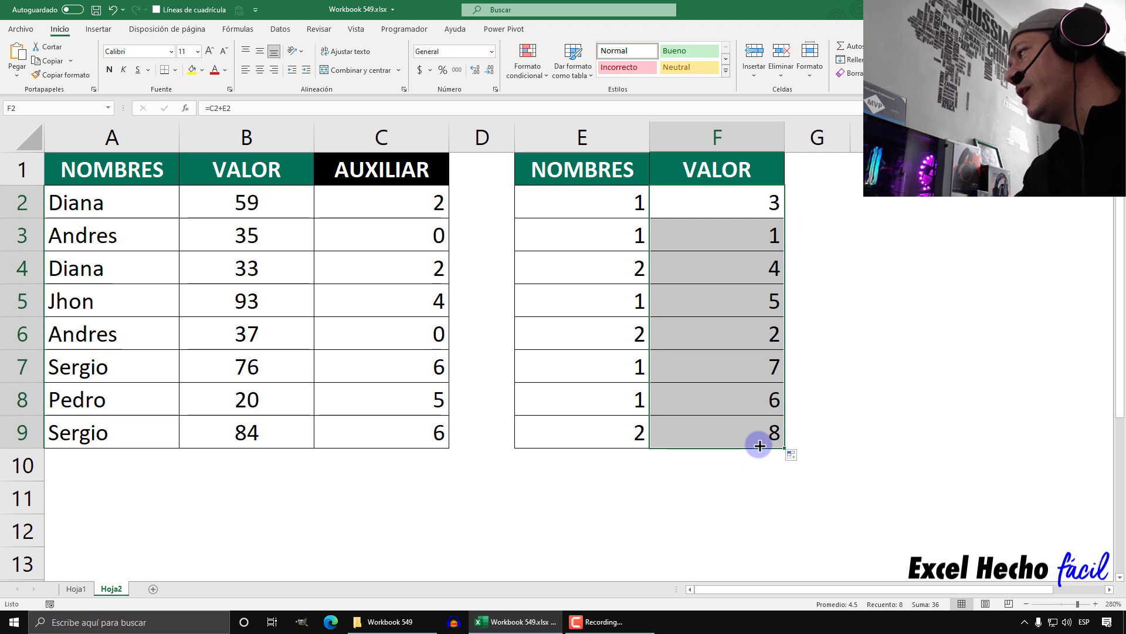
# Review the sums in F2:F9 row by row in alphabetical order and compare them with the names in A2:A9.
pyautogui.click(745, 237)
pyautogui.click(742, 335)
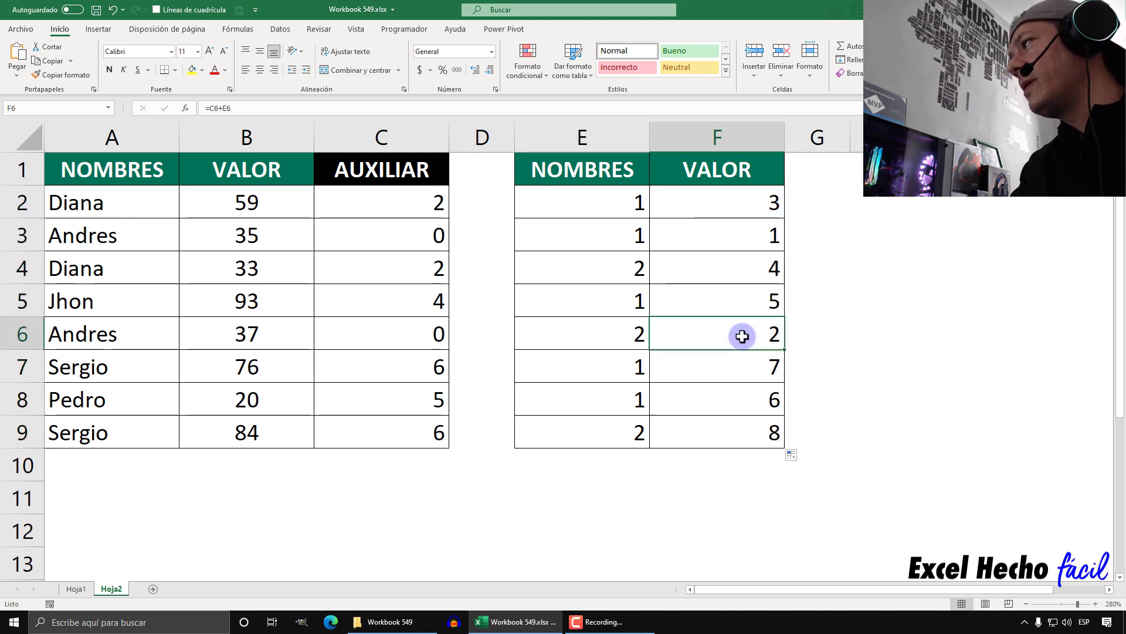
pyautogui.click(23, 233)
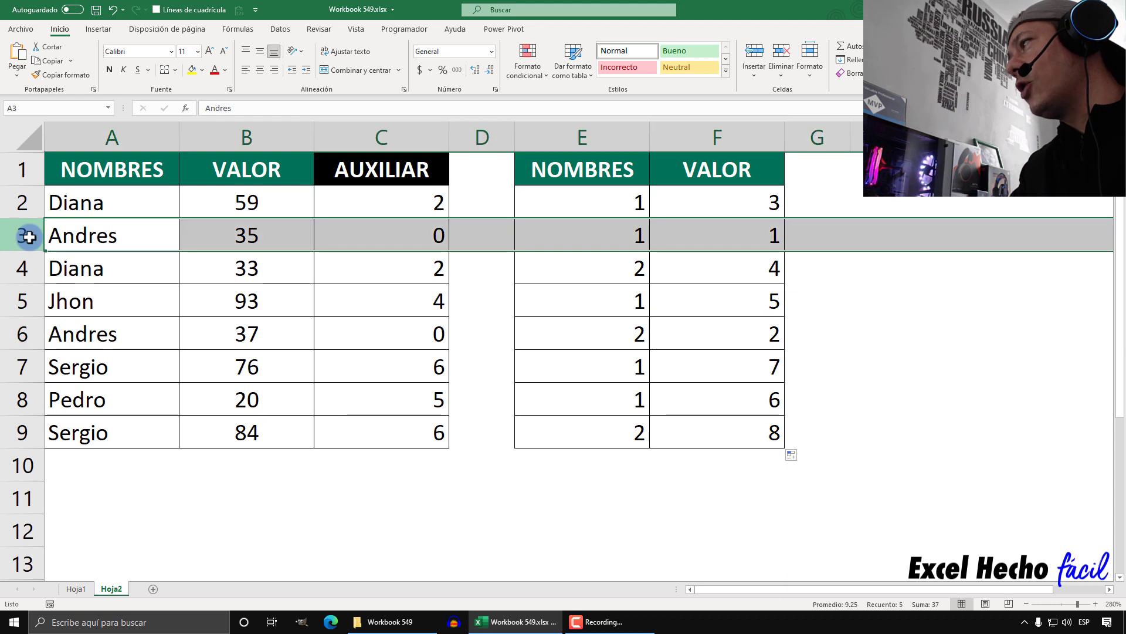
pyautogui.click(17, 335)
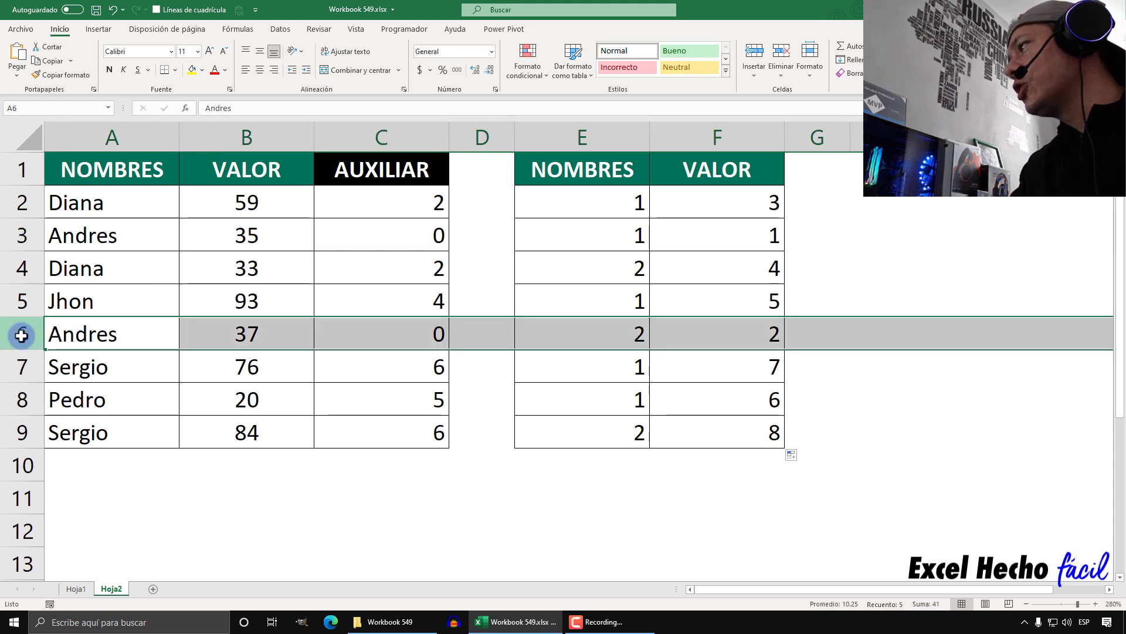
pyautogui.click(21, 201)
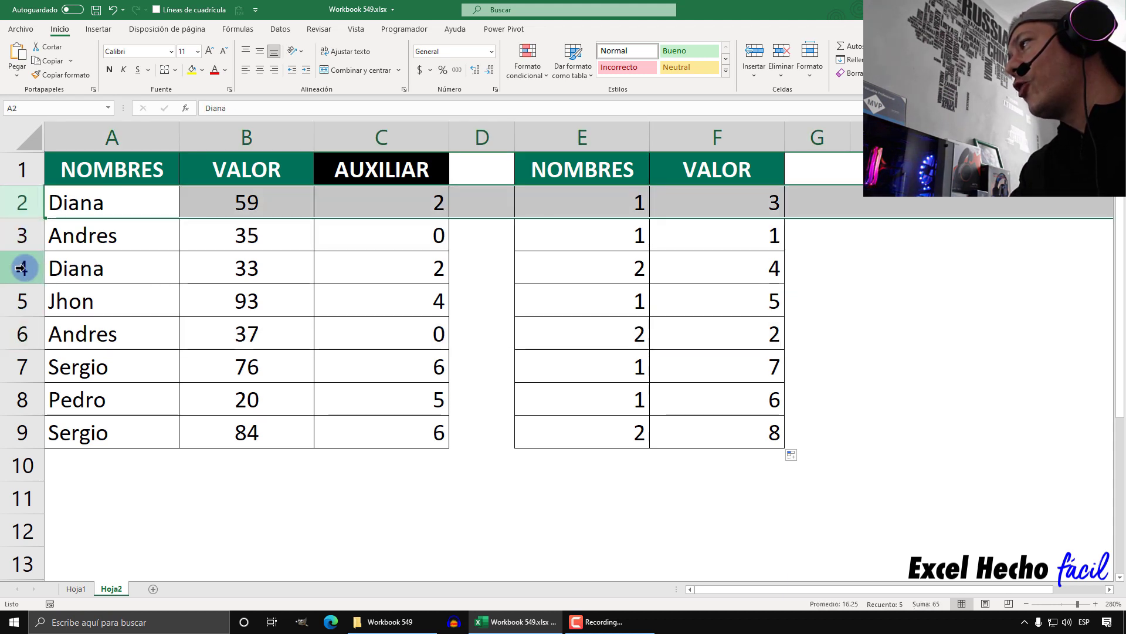
pyautogui.click(22, 268)
pyautogui.click(4, 292)
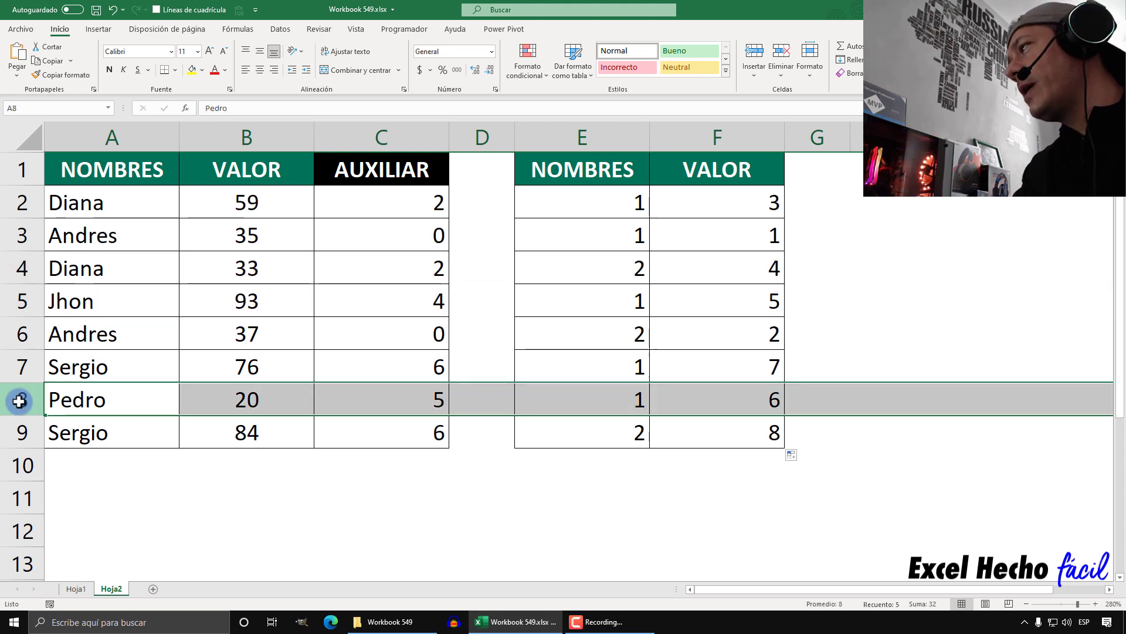
pyautogui.click(22, 369)
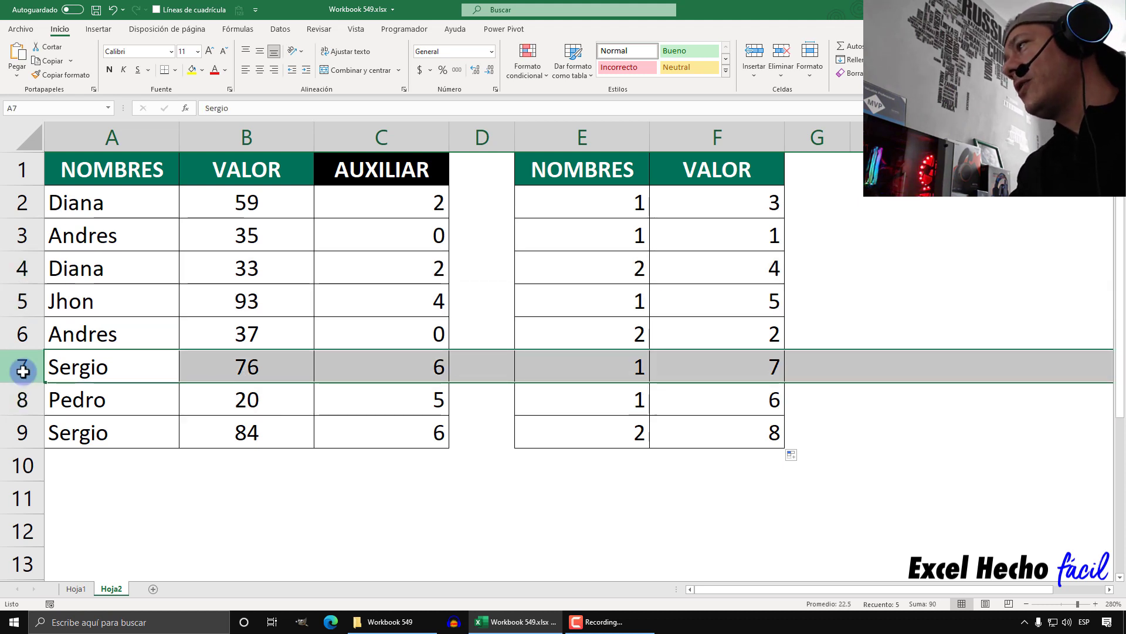
pyautogui.keyDown('ctrl'); pyautogui.click(19, 431); pyautogui.keyUp('ctrl')
pyautogui.click(19, 431)
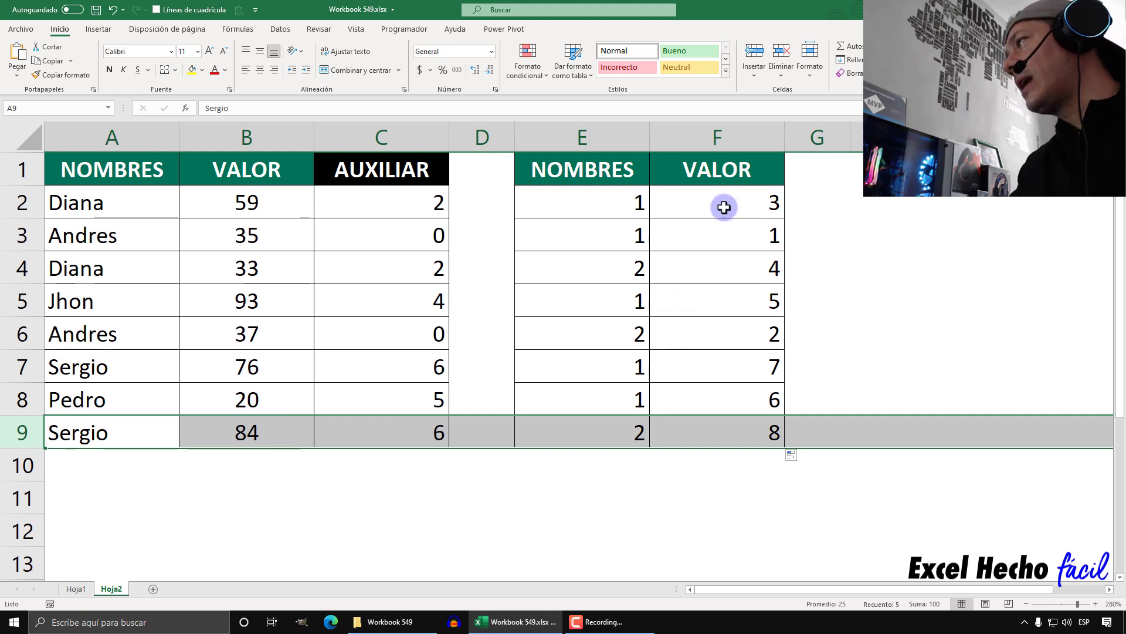
pyautogui.moveTo(148, 201); pyautogui.dragTo(138, 433)
pyautogui.moveTo(682, 205); pyautogui.dragTo(673, 432)
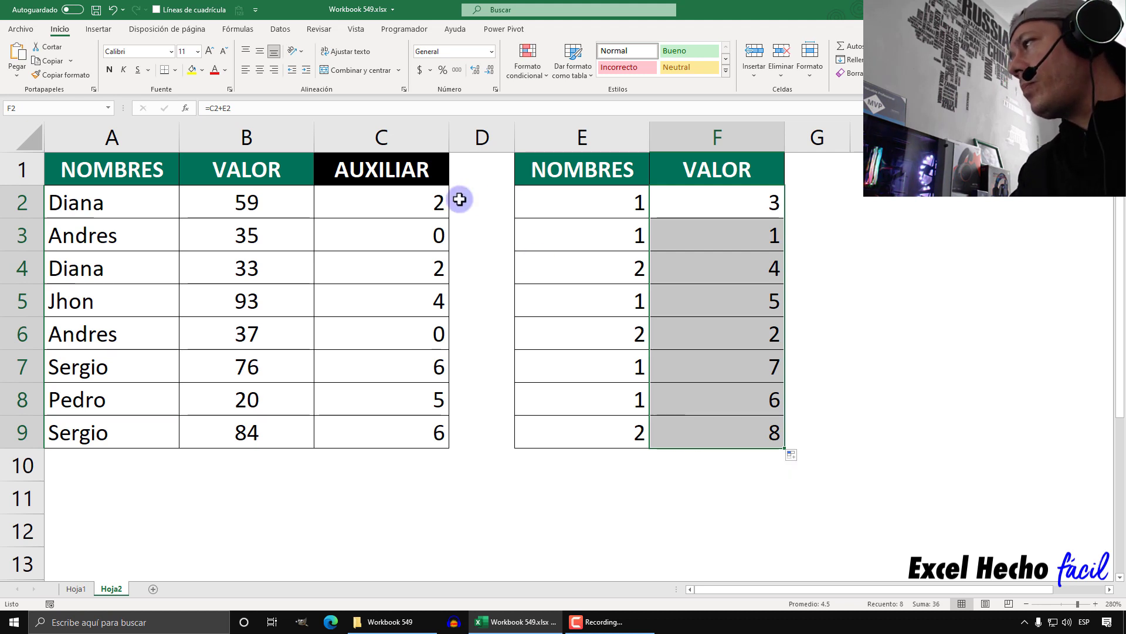
# Copy the expression CONTAR.SI($A$2:A2,A2) from the E2 formula, without its equals sign, and leave the cell unchanged.
pyautogui.click(591, 209)
pyautogui.press('F2')
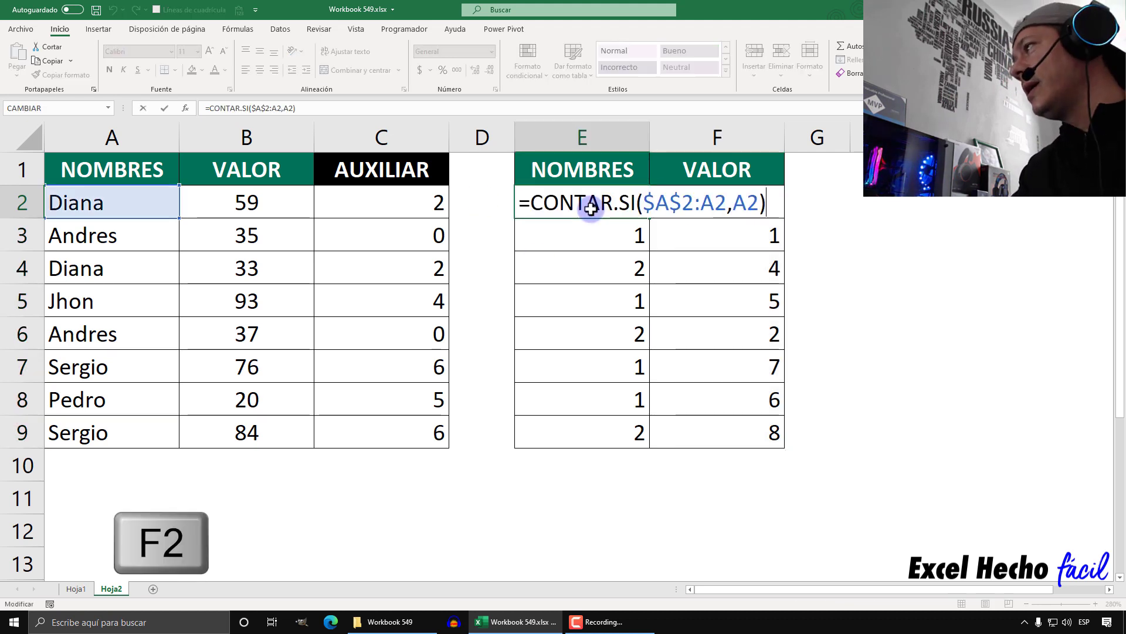
pyautogui.moveTo(778, 202); pyautogui.dragTo(749, 252)
pyautogui.hotkey('ctrl', 'c')
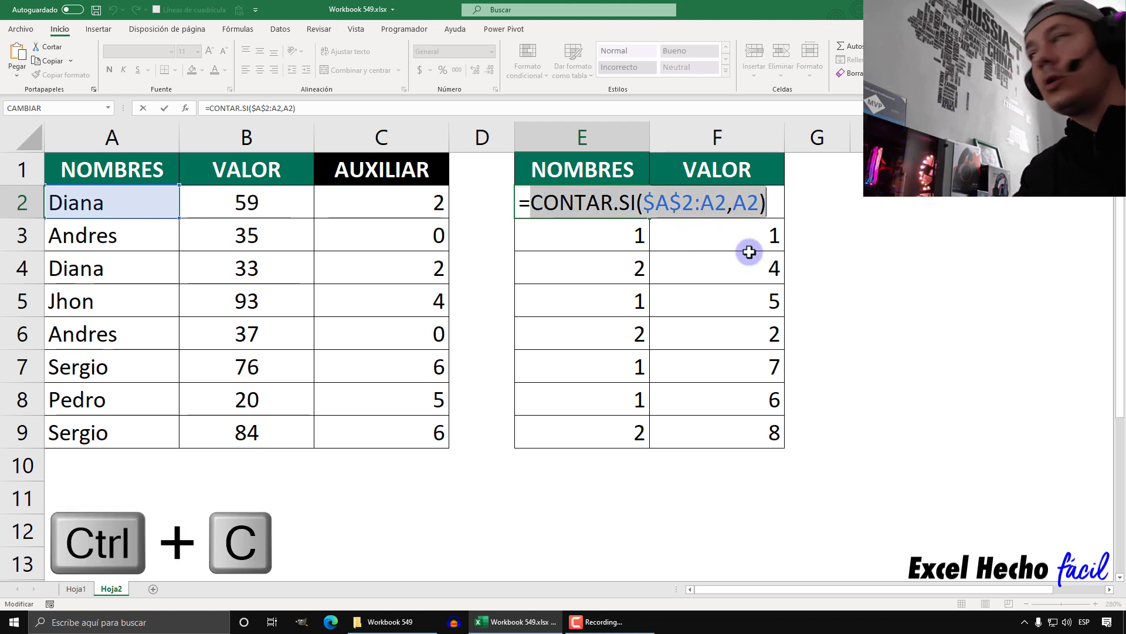
pyautogui.press('Escape')
# Append +CONTAR.SI($A$2:A2,A2) to the existing AUXILIAR formula in C2 and copy the combined formula down to C9.
pyautogui.click(365, 203)
pyautogui.press('F2')
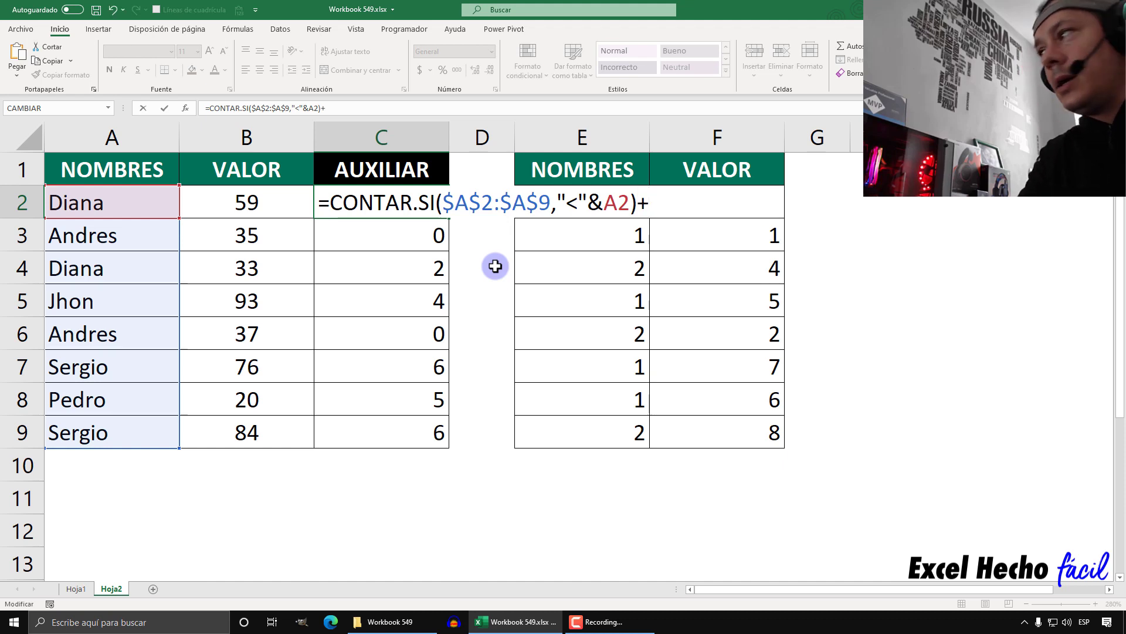
pyautogui.write('+')
pyautogui.hotkey('ctrl', 'v')
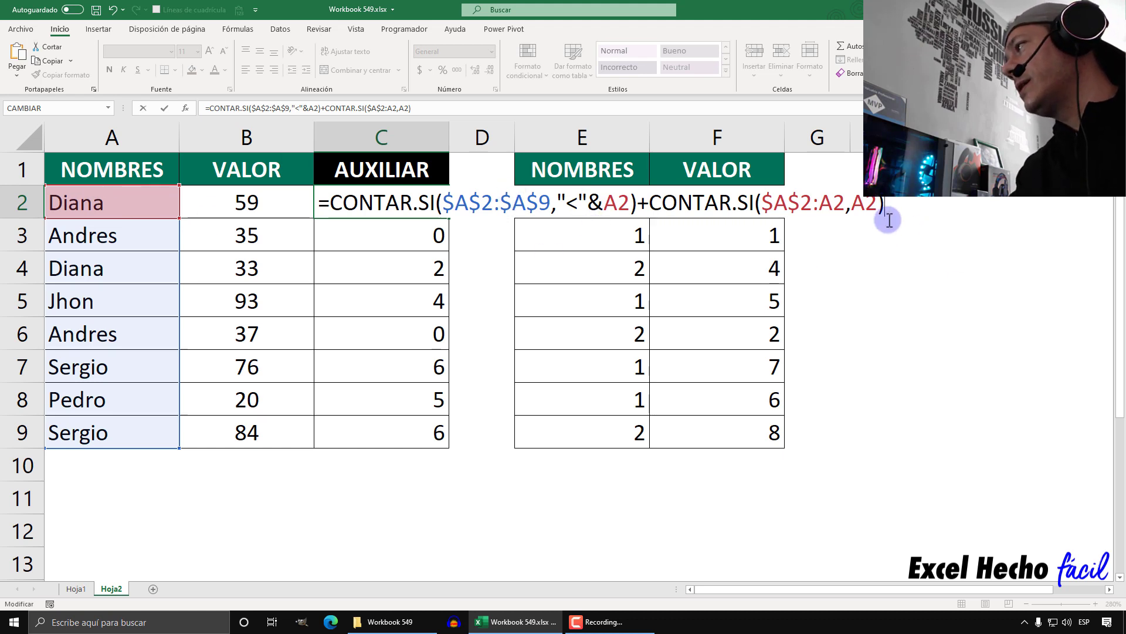
pyautogui.press('Return')
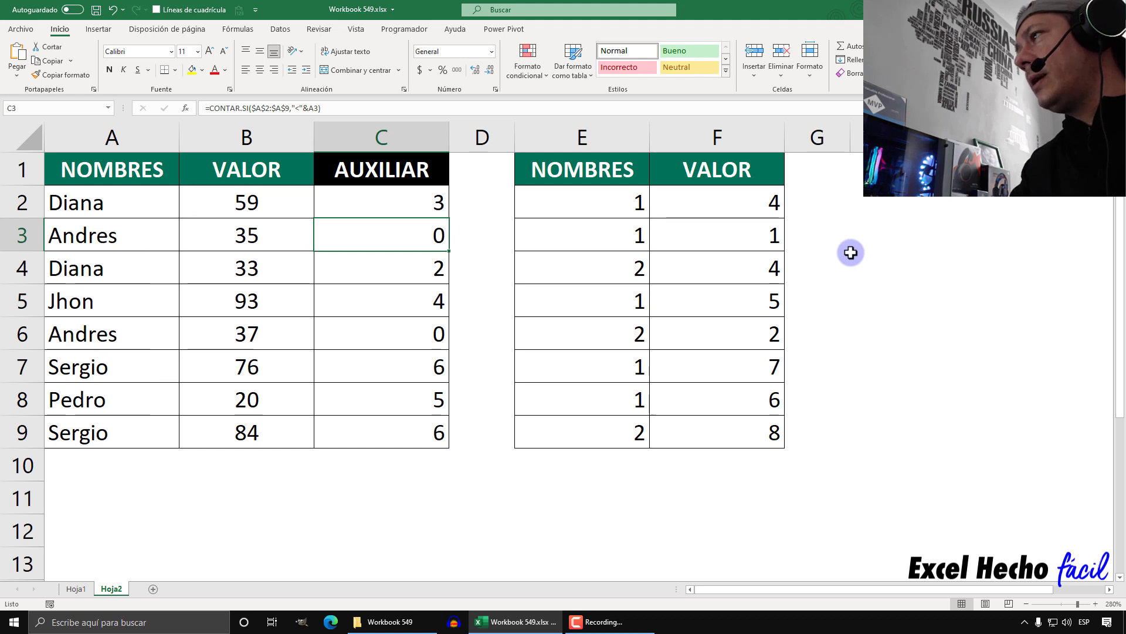
pyautogui.click(373, 206)
pyautogui.doubleClick(449, 218)
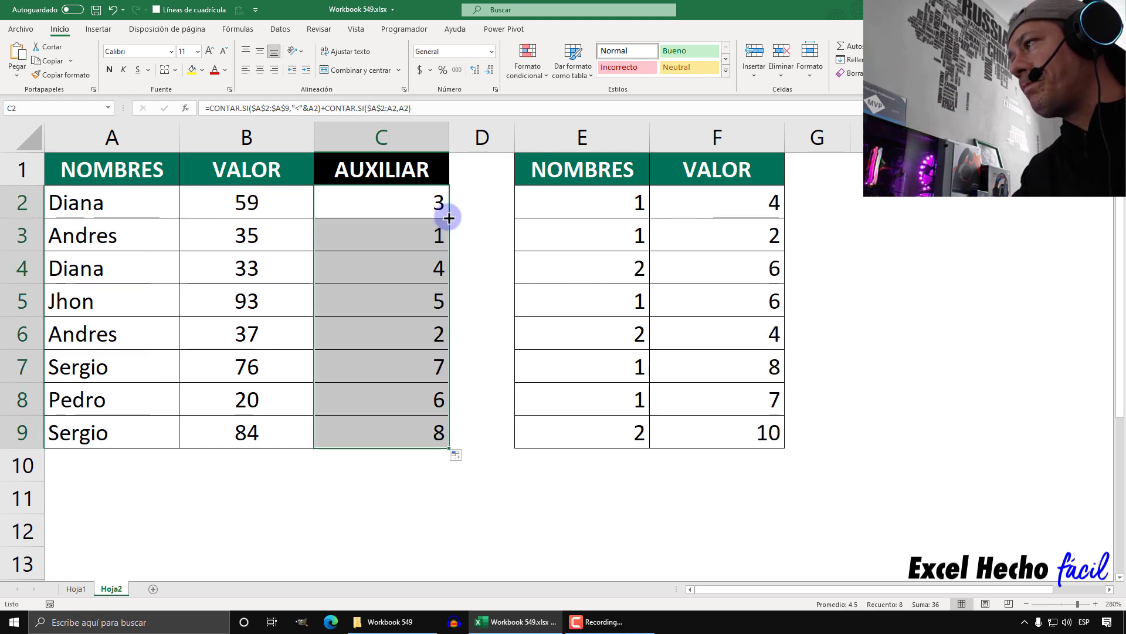
# Review the AUXILIAR ranks in C2:C9 in alphabetical order of the names in A2:A9.
pyautogui.click(394, 235)
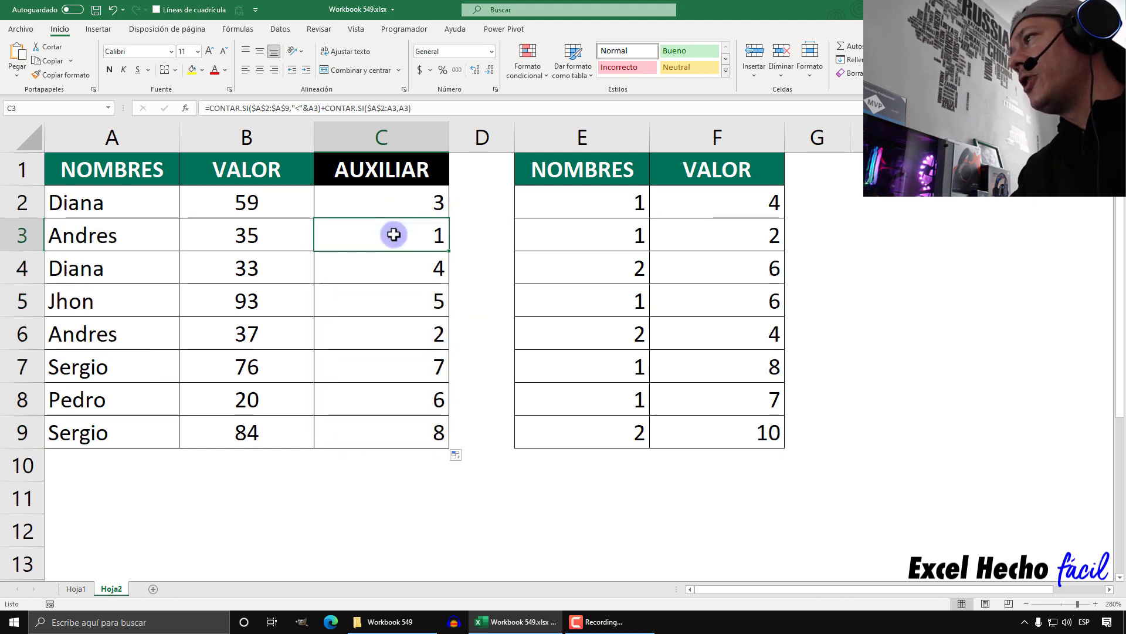
pyautogui.click(397, 332)
pyautogui.click(409, 202)
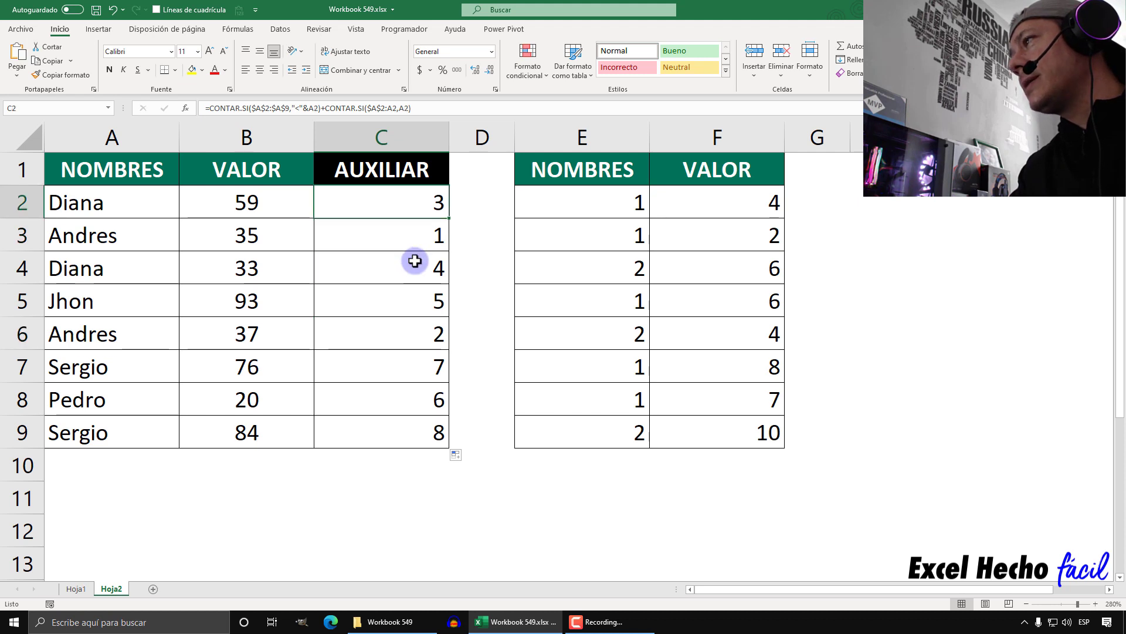
pyautogui.click(415, 261)
pyautogui.click(409, 299)
pyautogui.click(408, 399)
pyautogui.click(411, 367)
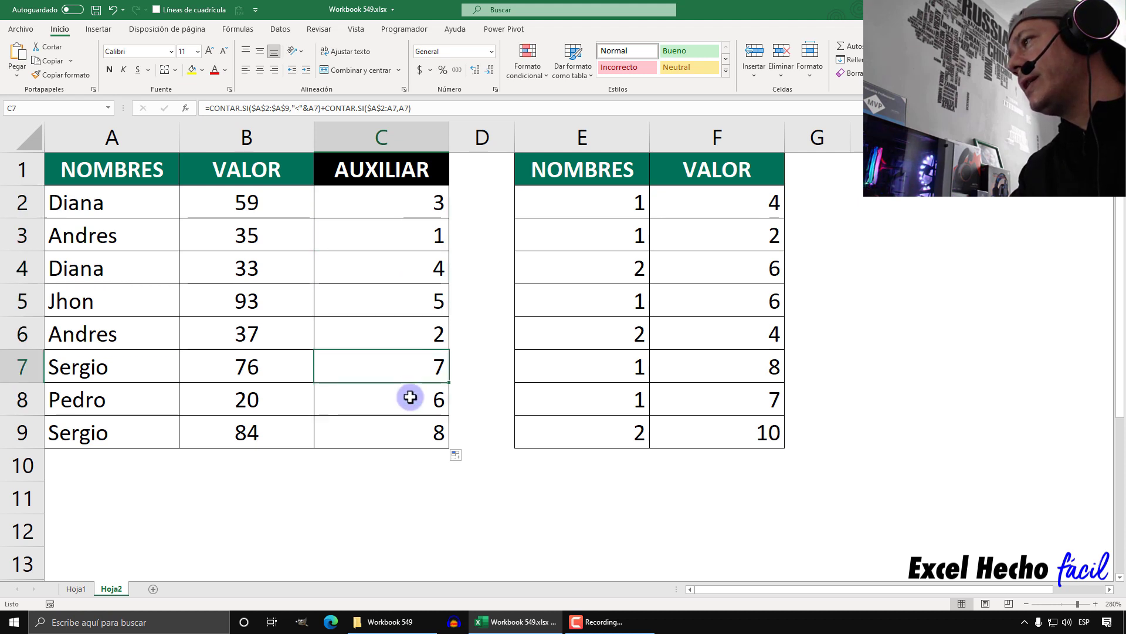
pyautogui.click(410, 432)
# Clear the trial formulas from E2:F9 and begin a COINCIDIR formula in E2.
pyautogui.moveTo(596, 204); pyautogui.dragTo(723, 433)
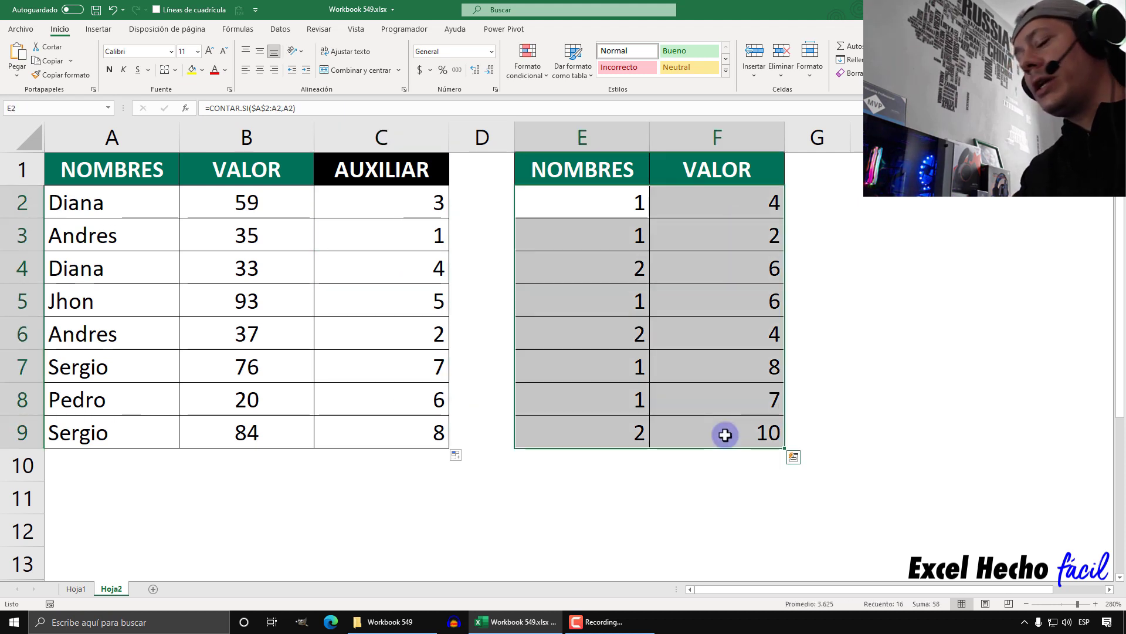
pyautogui.press('Delete')
pyautogui.click(593, 206)
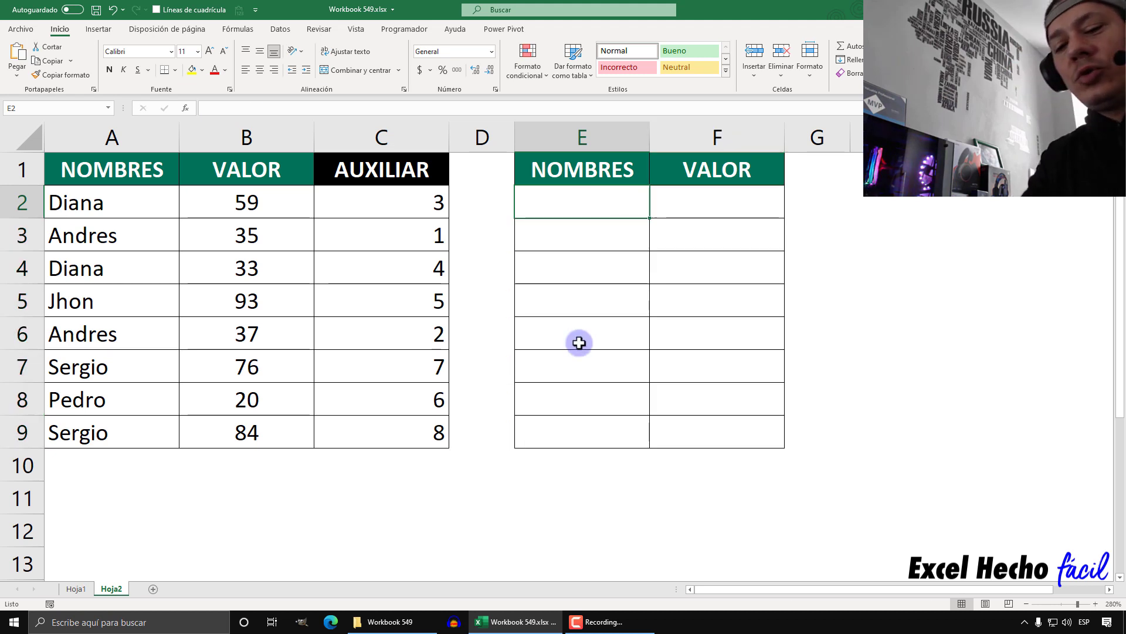
pyautogui.write('=coi')
pyautogui.press('Tab')
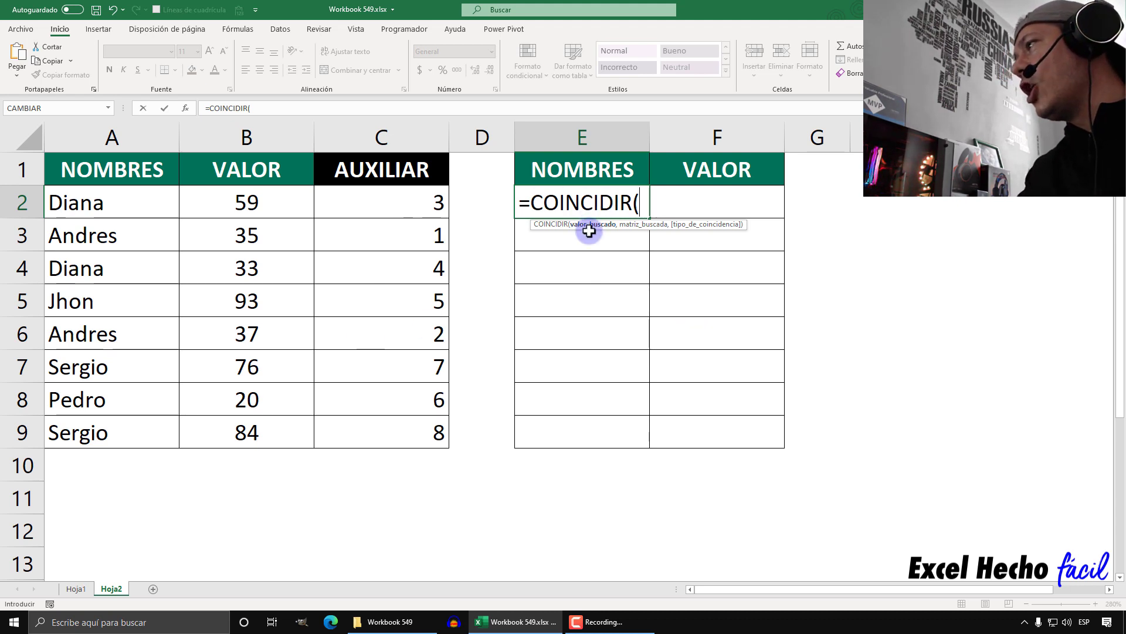
# Add FILAS(E$2:E2) as the lookup value of the COINCIDIR formula in E2, with only the first row reference fixed.
pyautogui.write('filas')
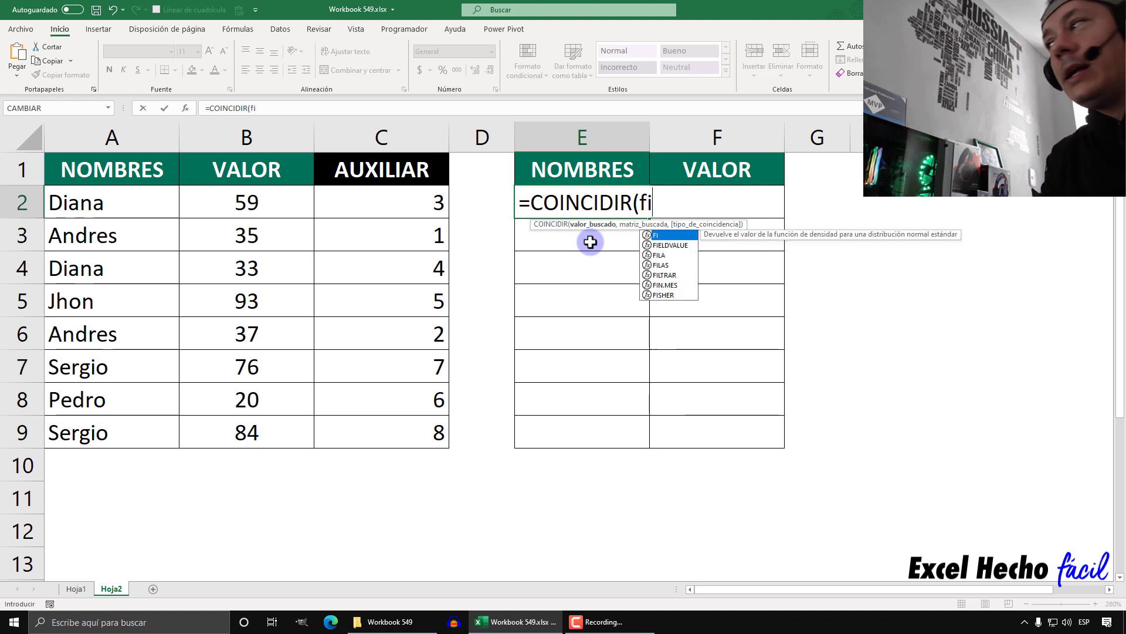
pyautogui.press('Tab')
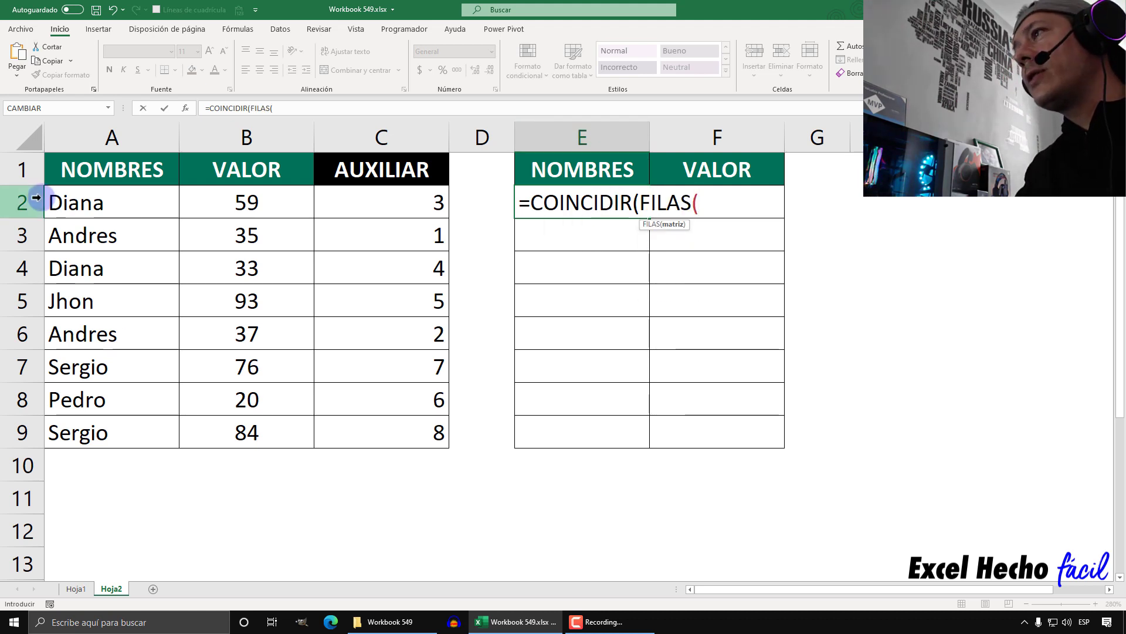
pyautogui.write('E2')
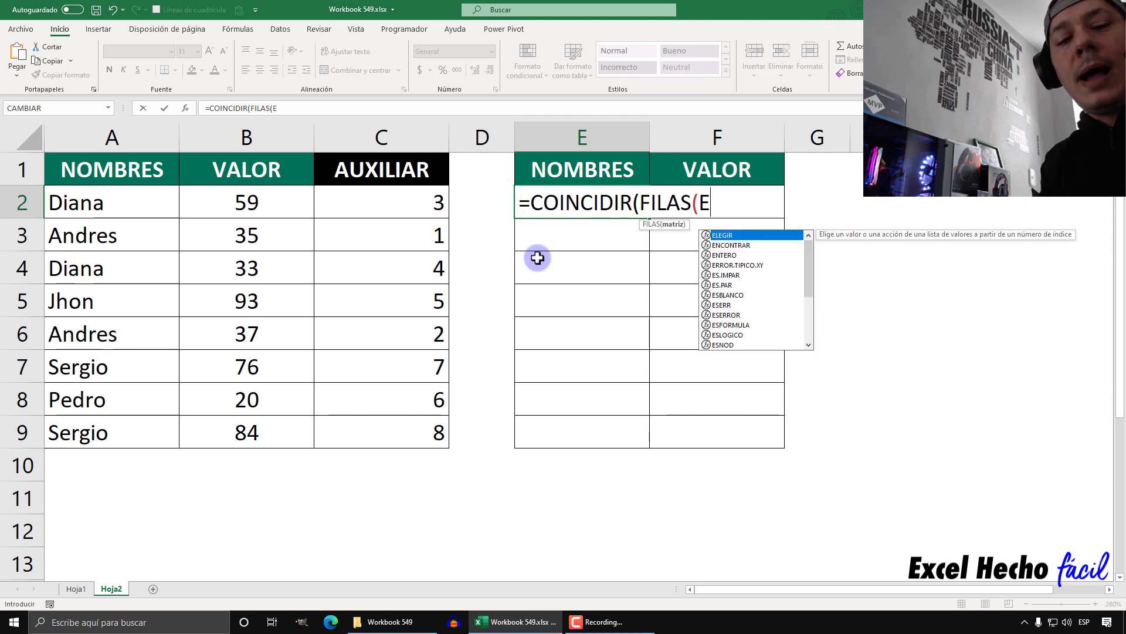
pyautogui.press('F4')
pyautogui.press('F4')
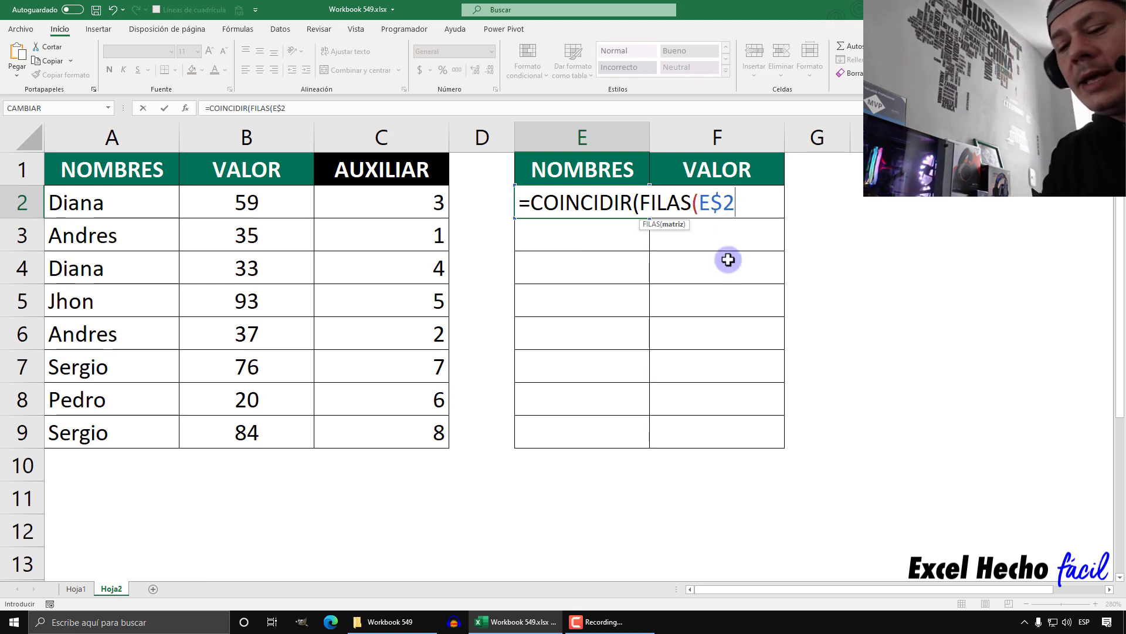
pyautogui.write(':E')
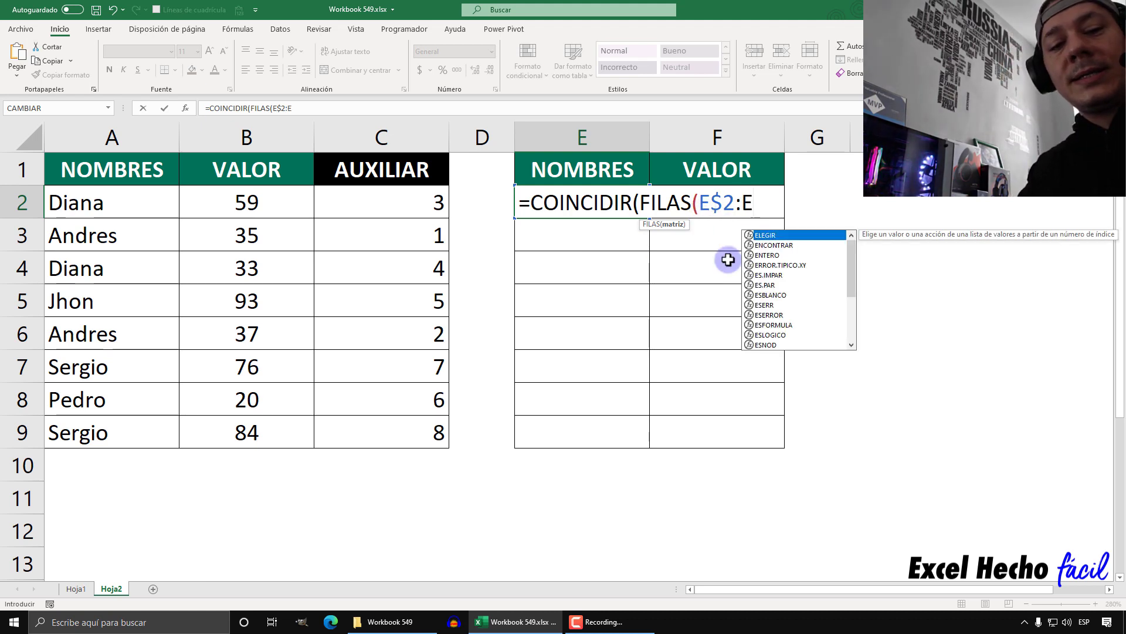
pyautogui.write('2')
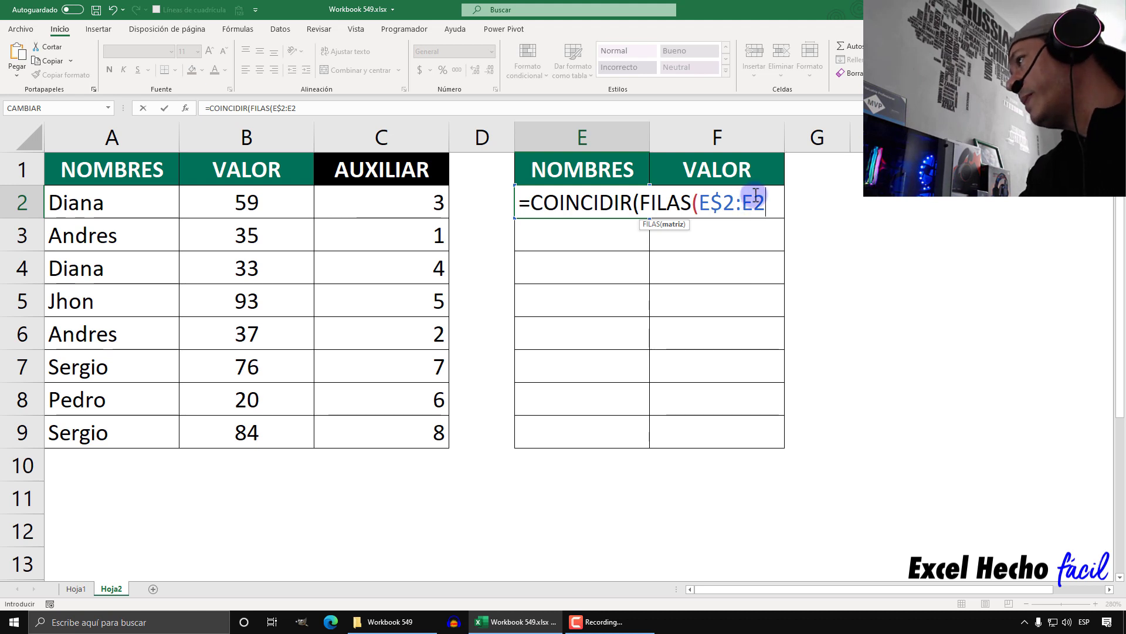
pyautogui.write(')')
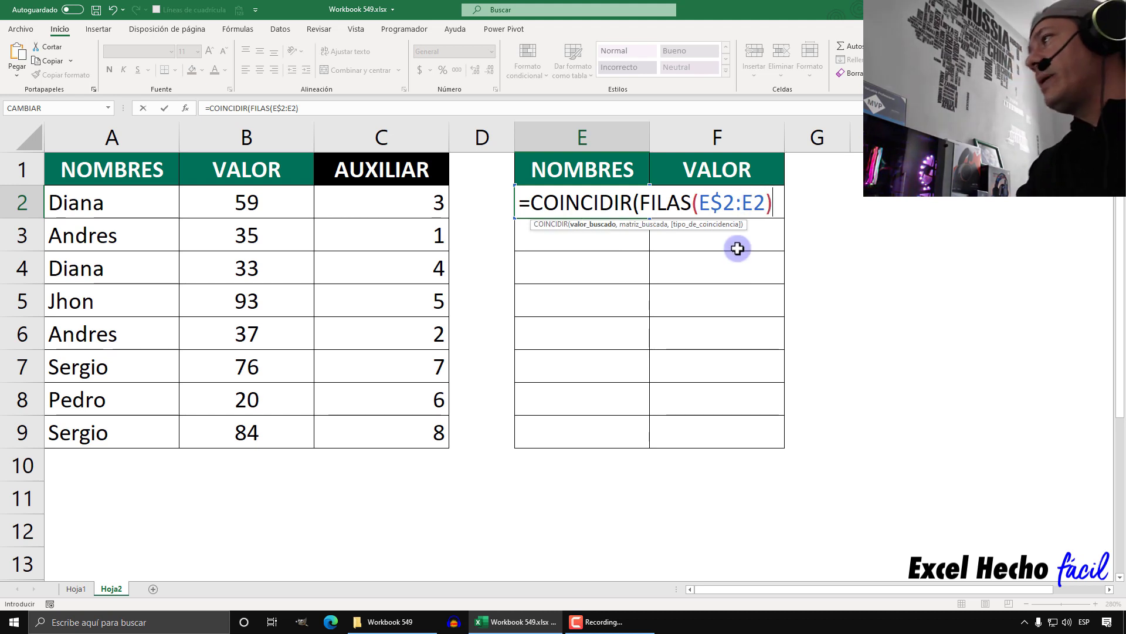
# Evaluate FILAS(E$2:E2) in place within the E2 formula and restore the expression.
pyautogui.click(610, 225)
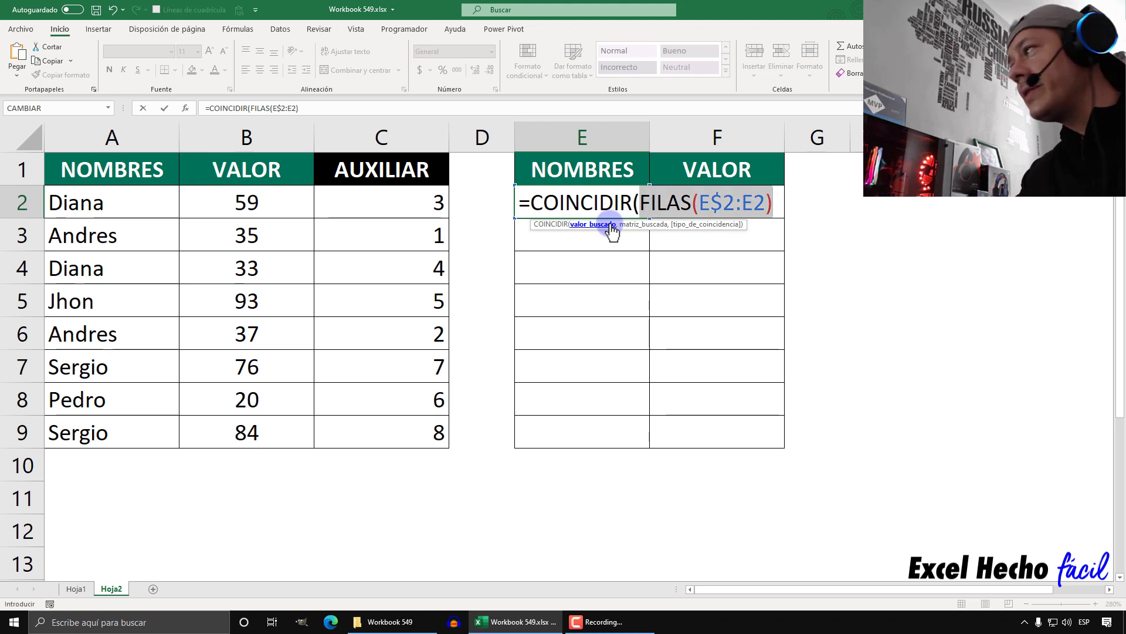
pyautogui.press('F9')
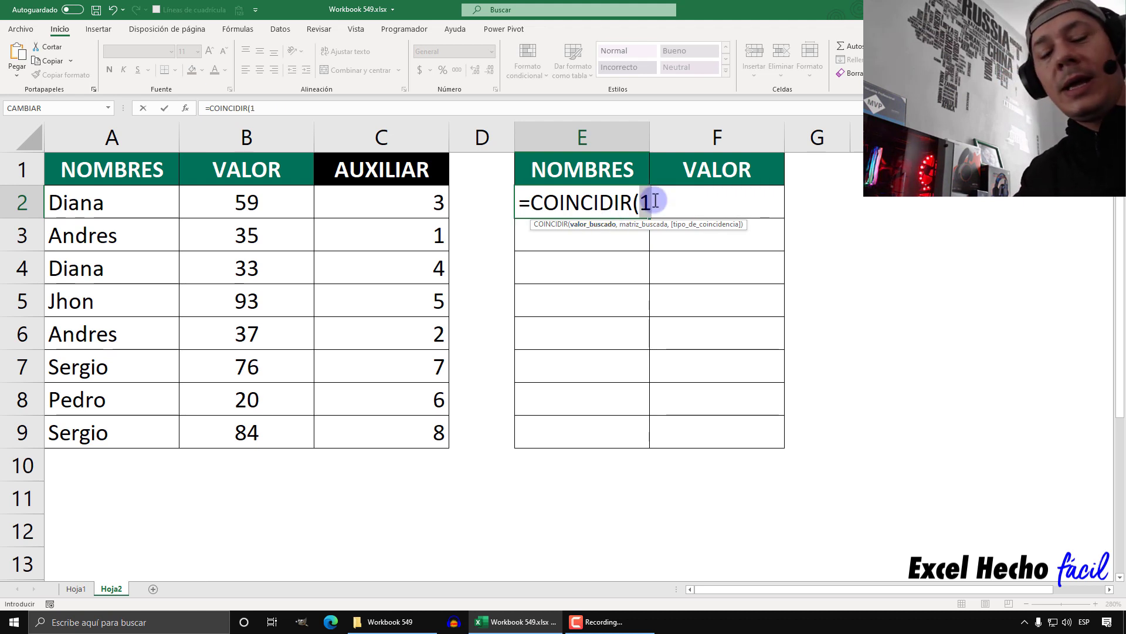
pyautogui.hotkey('ctrl', 'z')
# Extend the FILAS range to E$2:E3, evaluate that part of the formula in place and undo the evaluation.
pyautogui.click(758, 204)
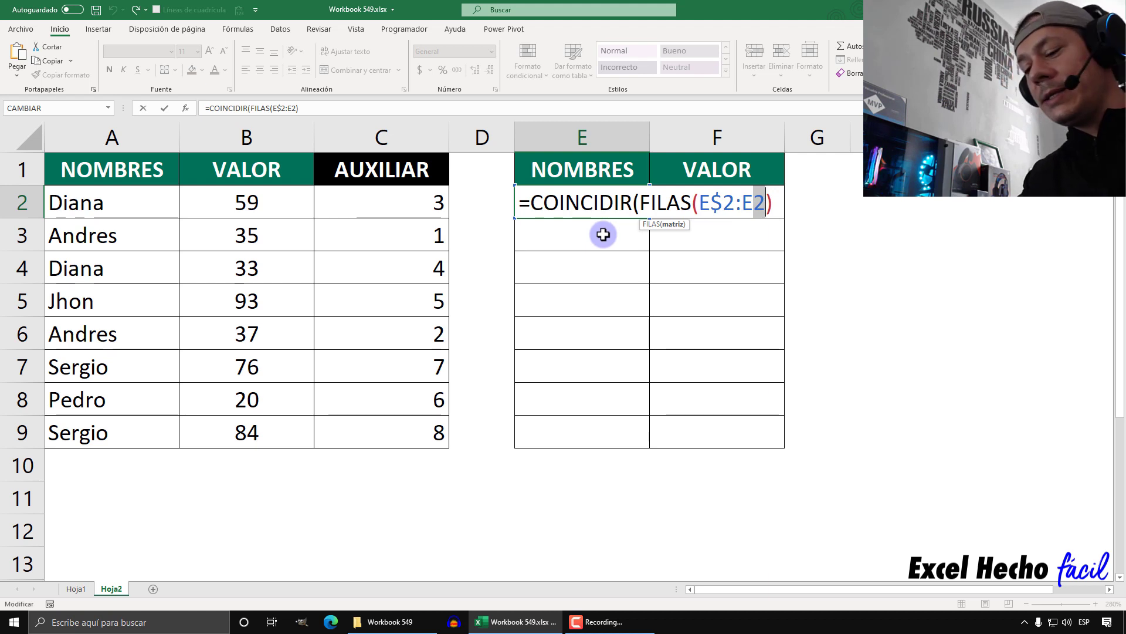
pyautogui.write('3')
pyautogui.moveTo(775, 202); pyautogui.dragTo(639, 202)
pyautogui.press('F9')
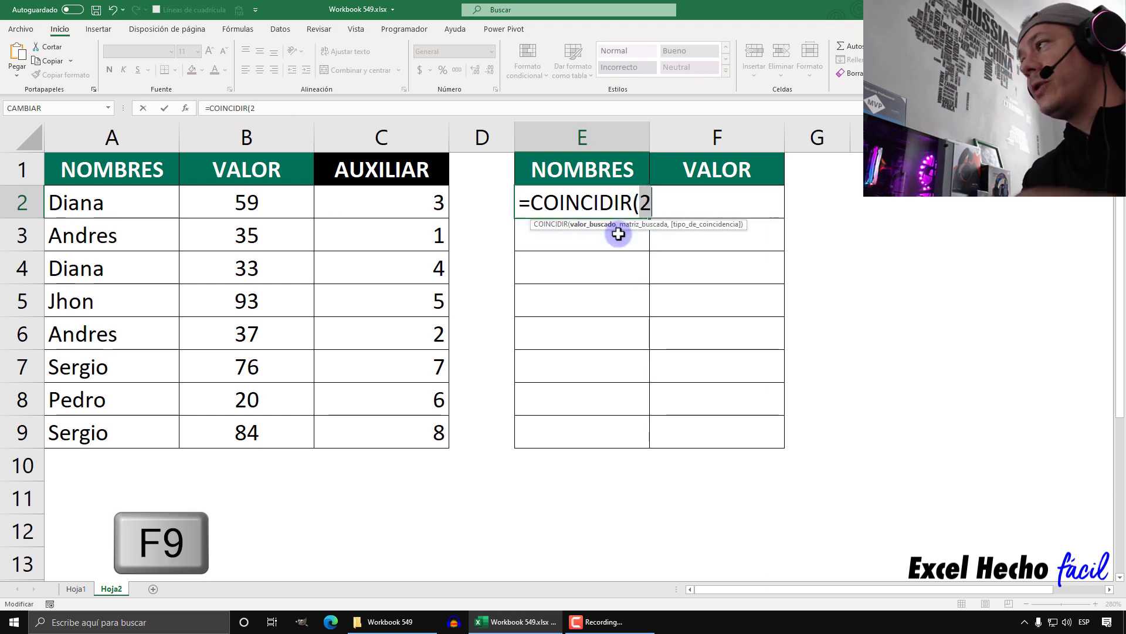
pyautogui.hotkey('ctrl', 'z')
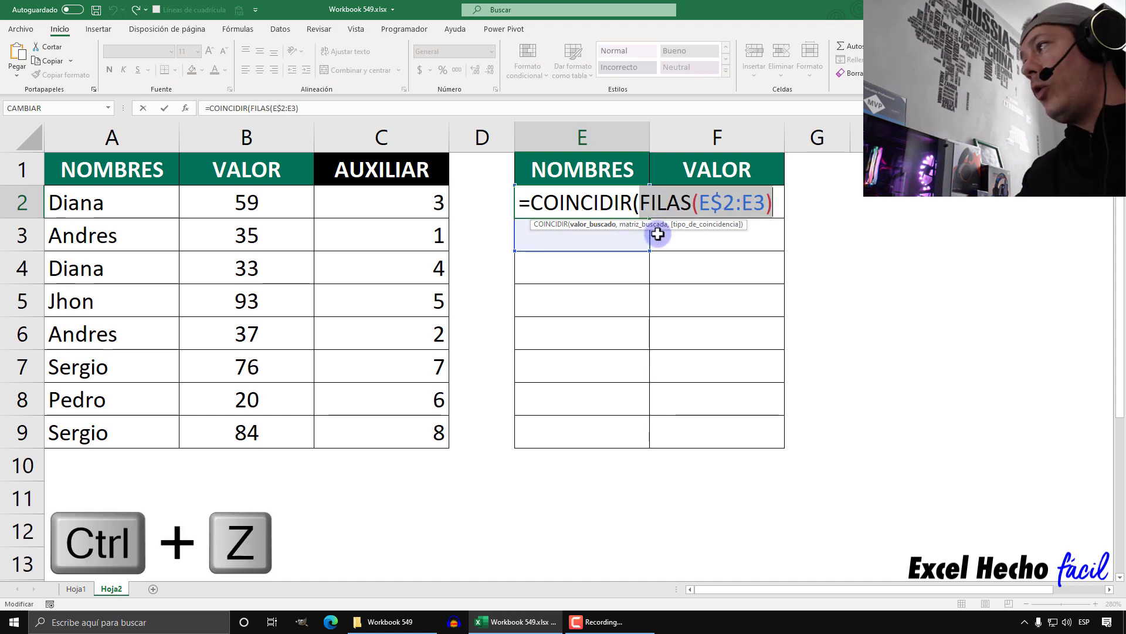
# Test the FILAS part with the range E$2:E4, undo the evaluation and set the range back to E$2:E2.
pyautogui.click(760, 202)
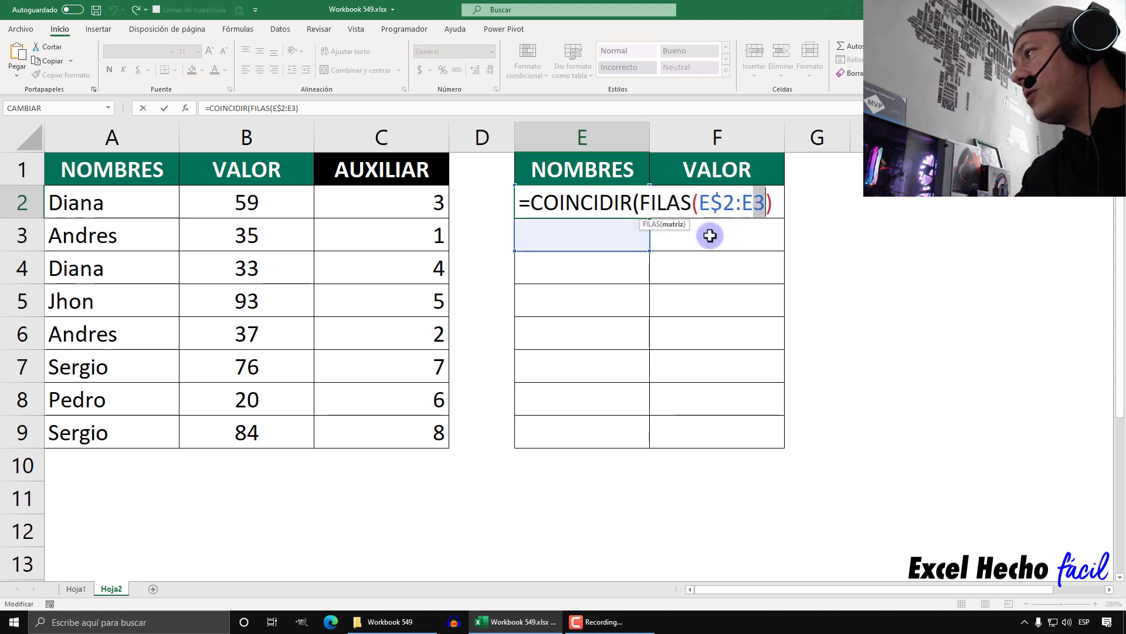
pyautogui.click(643, 265)
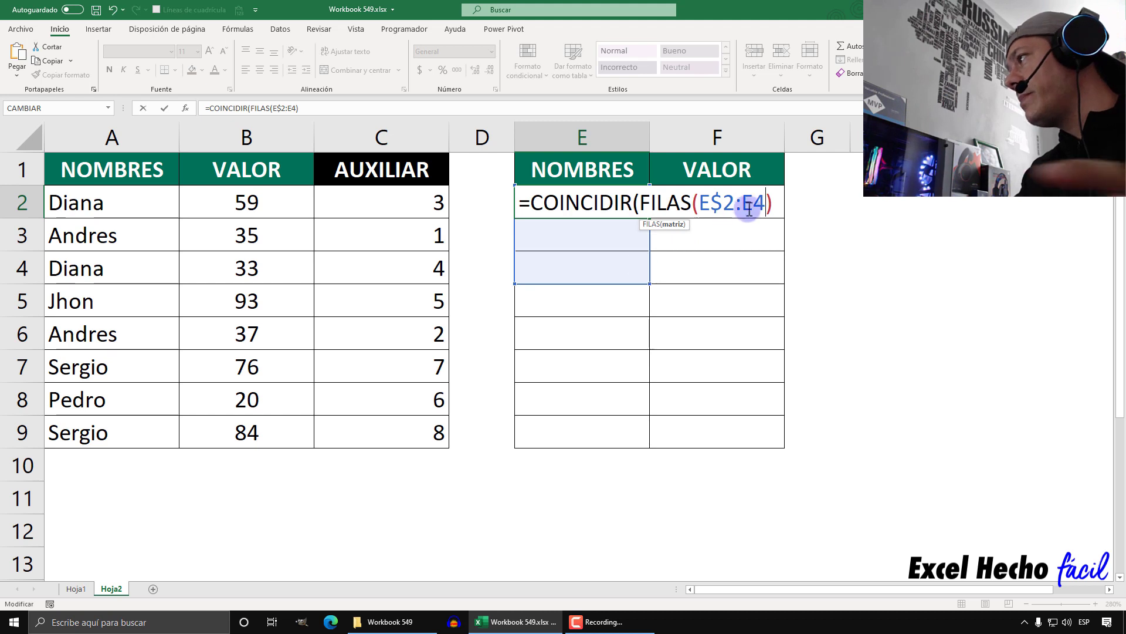
pyautogui.moveTo(772, 202); pyautogui.dragTo(643, 204)
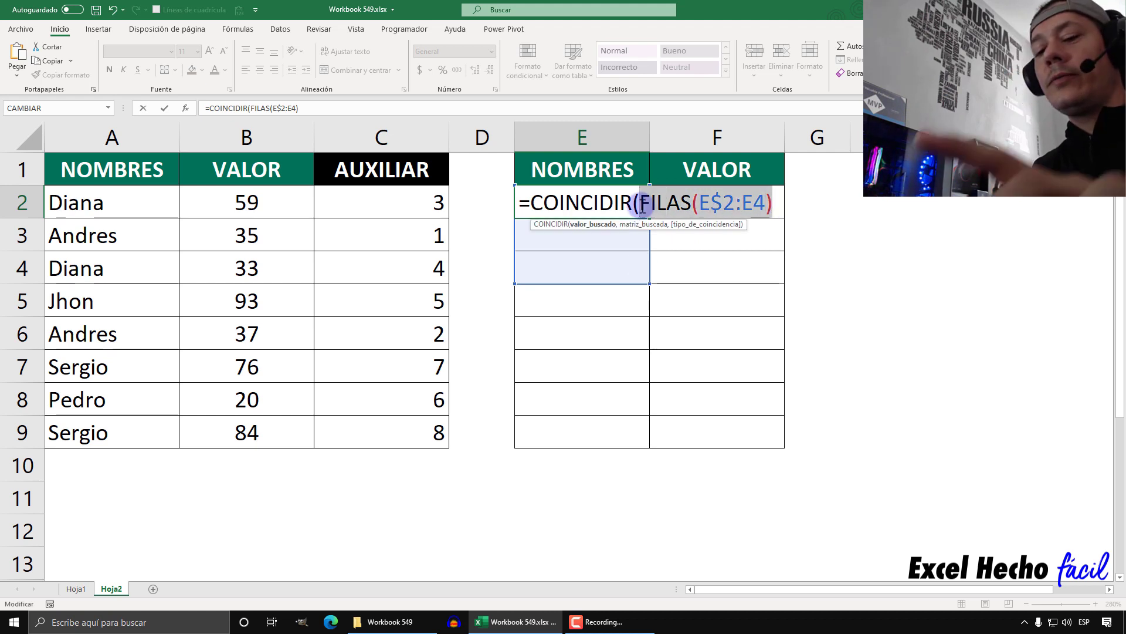
pyautogui.press('F9')
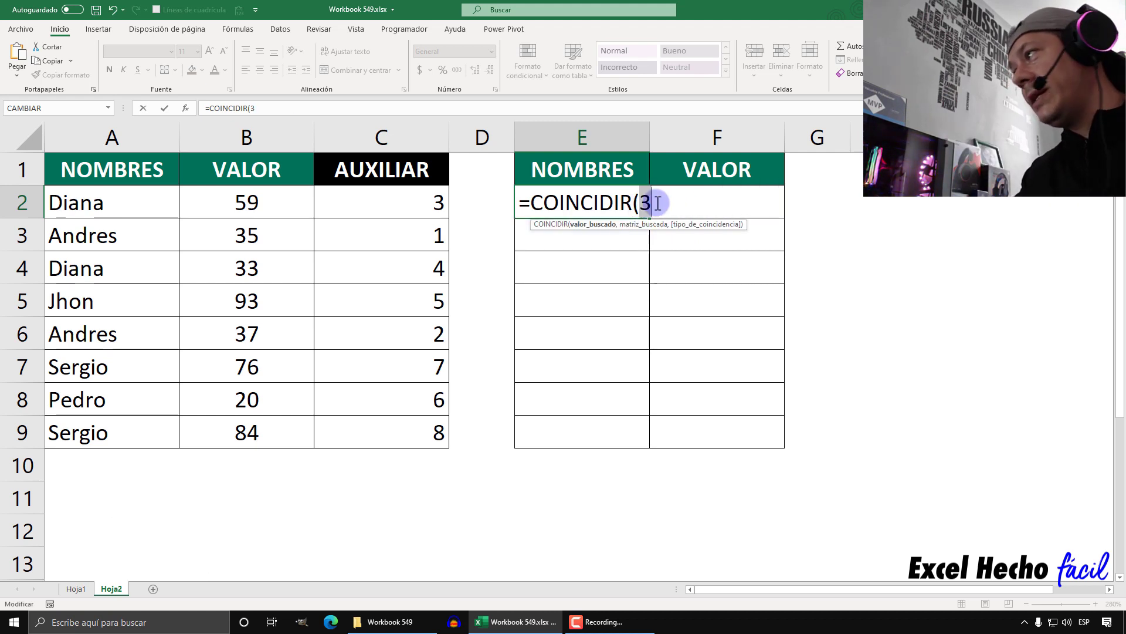
pyautogui.hotkey('ctrl', 'z')
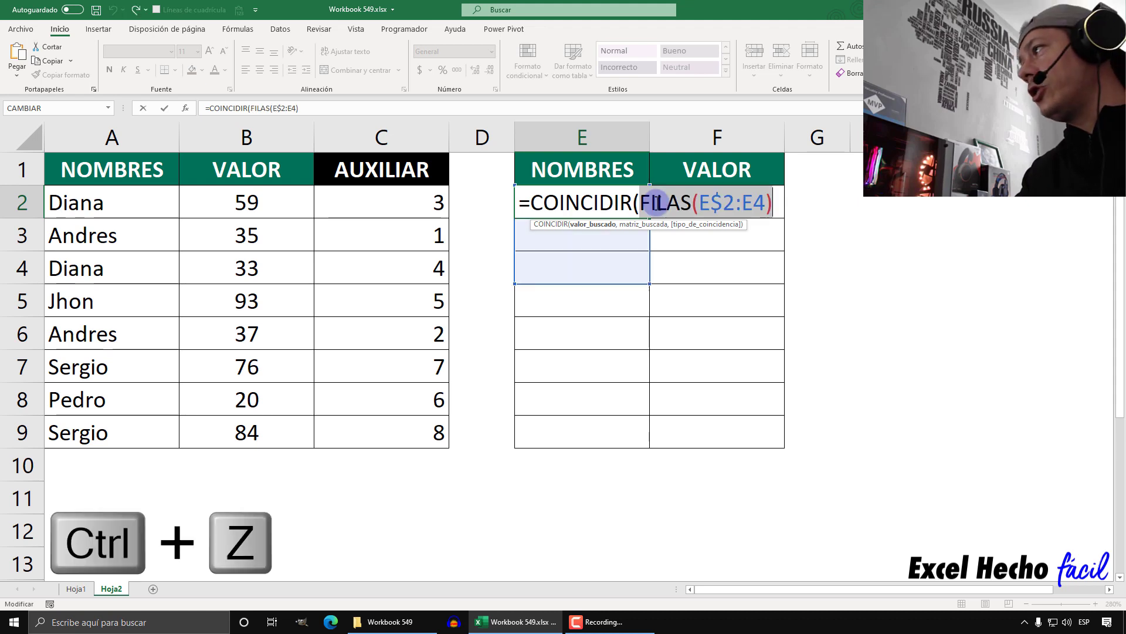
pyautogui.moveTo(765, 205); pyautogui.dragTo(755, 208)
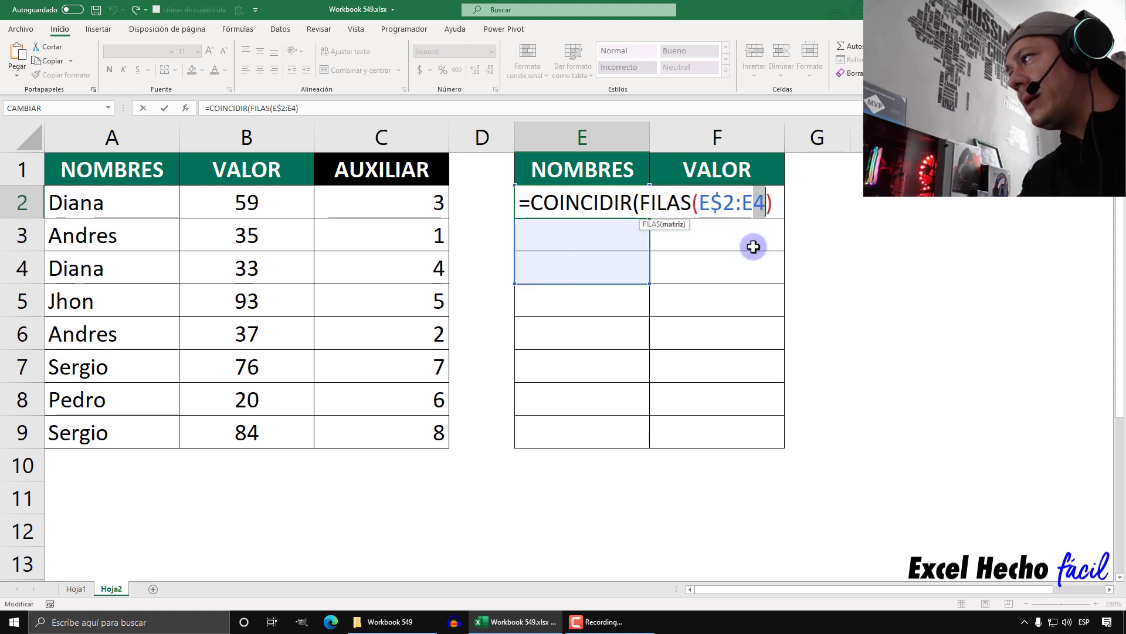
pyautogui.write('2')
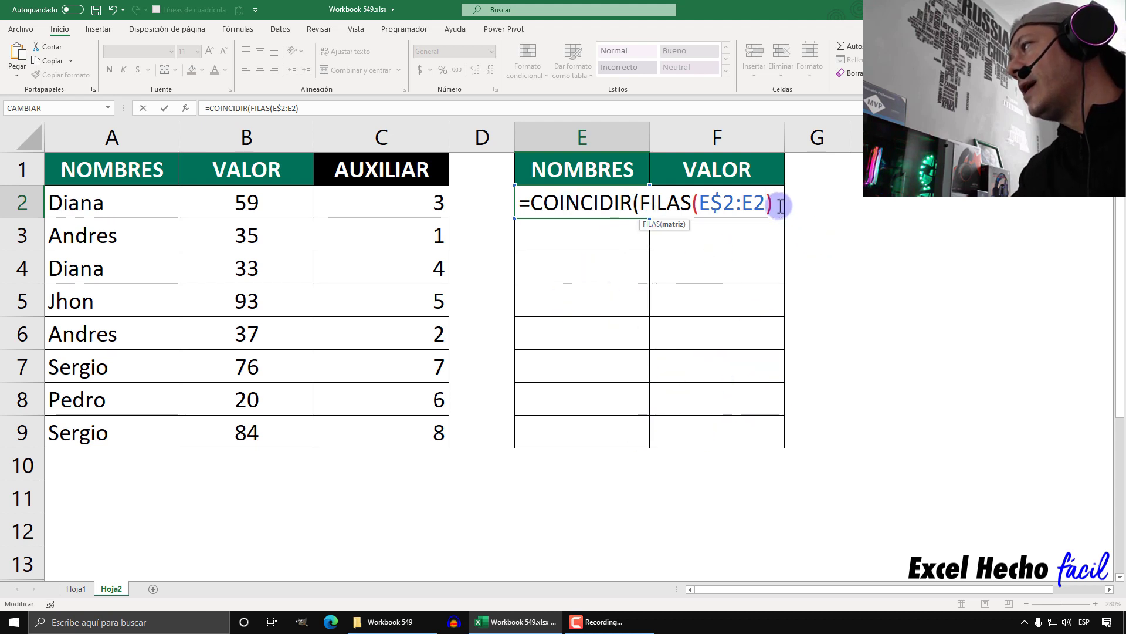
# Add the AUXILIAR ranks as the lookup array of the COINCIDIR formula, using the row-fixed range C$2:C$9.
pyautogui.press('End')
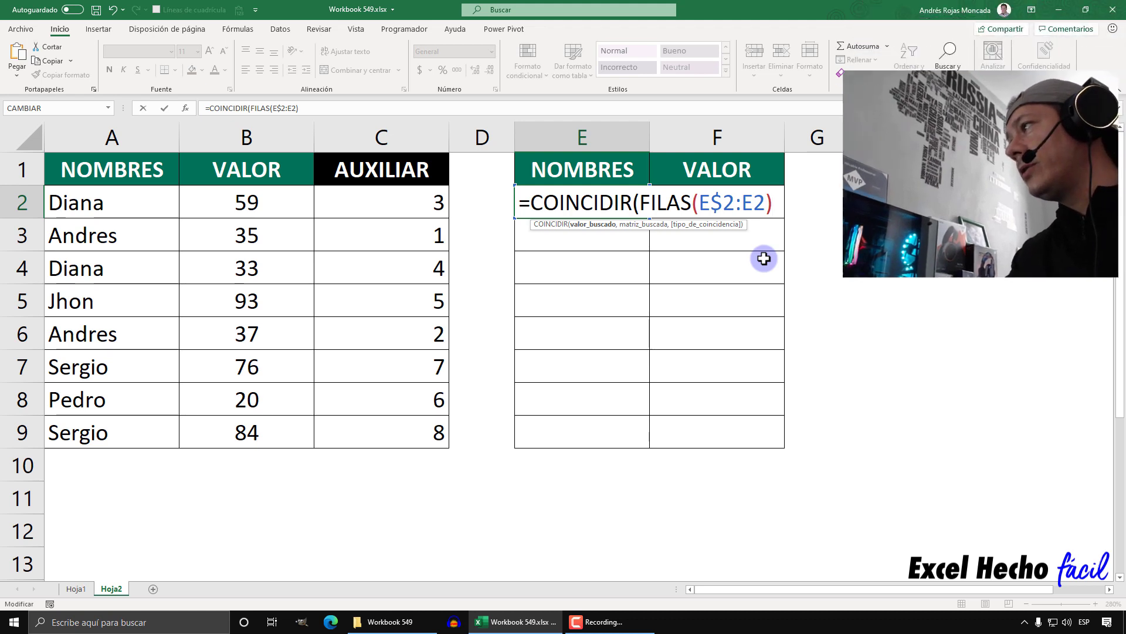
pyautogui.write(',')
pyautogui.moveTo(407, 202); pyautogui.dragTo(395, 437)
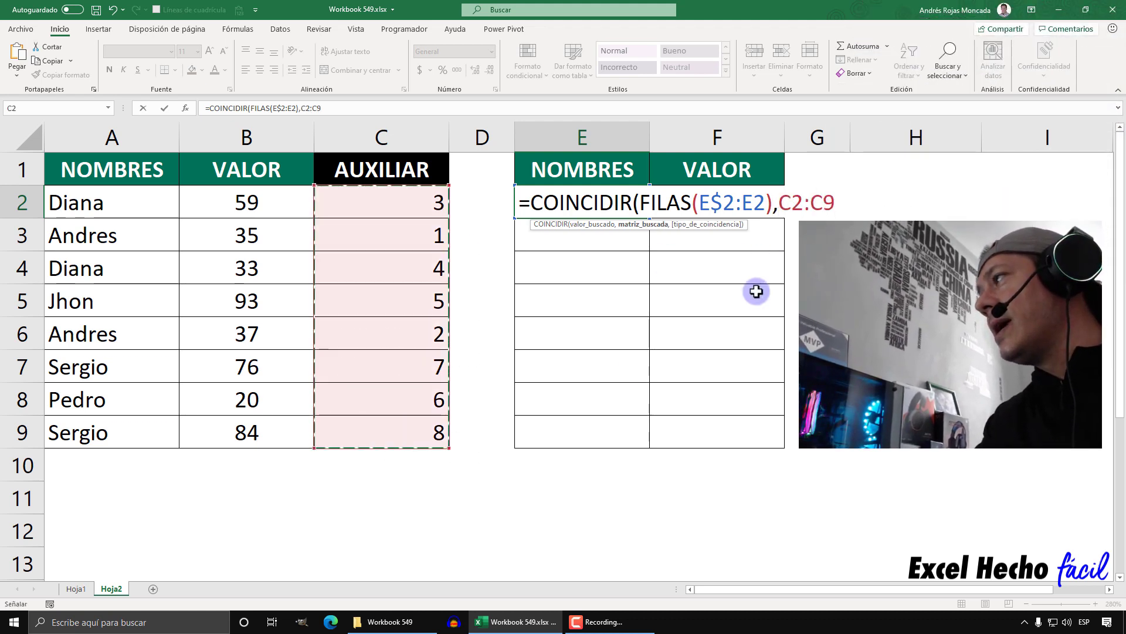
pyautogui.press('F4')
pyautogui.press('F4')
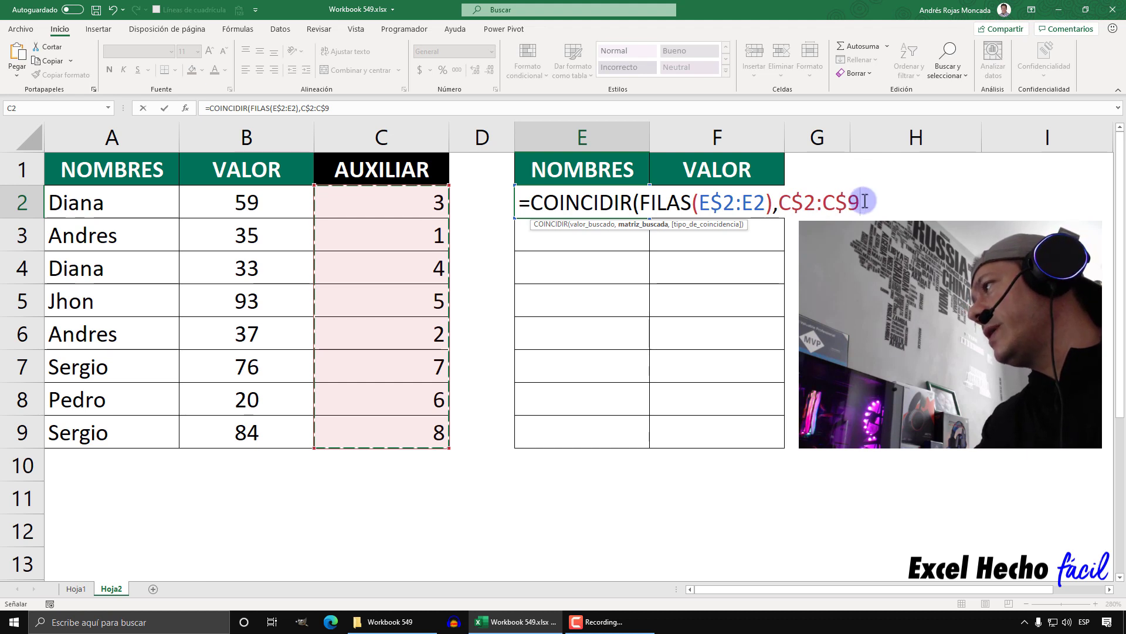
# Make the lookup array fully absolute as $C$2:$C$9 and close the COINCIDIR formula with match type 0.
pyautogui.moveTo(861, 202); pyautogui.dragTo(779, 203)
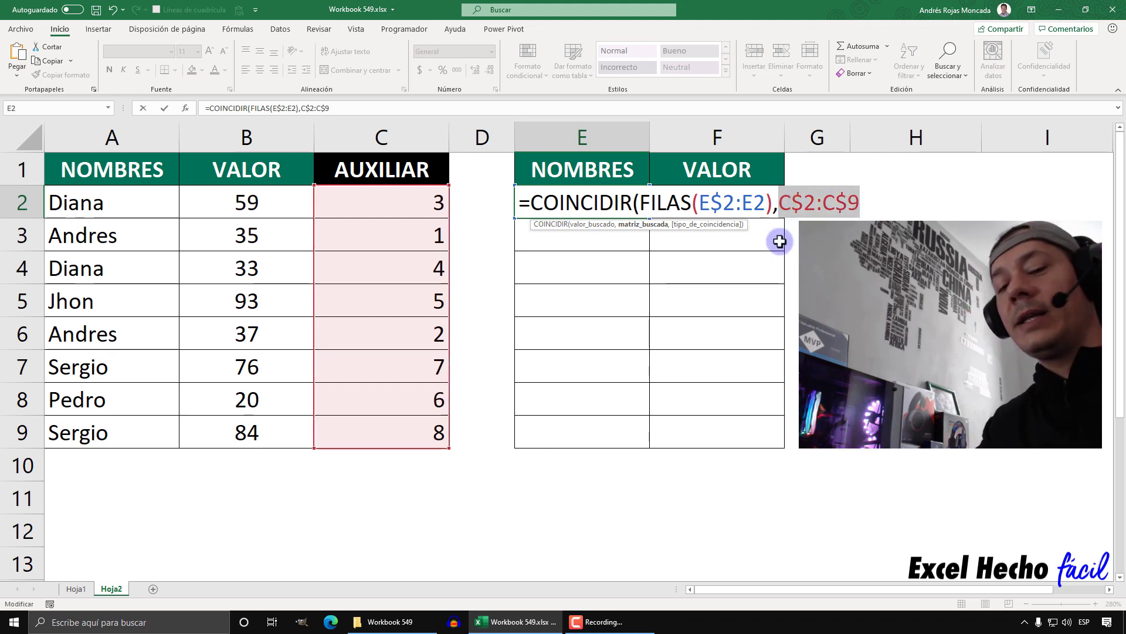
pyautogui.press('F4')
pyautogui.press('F4')
pyautogui.press('F4')
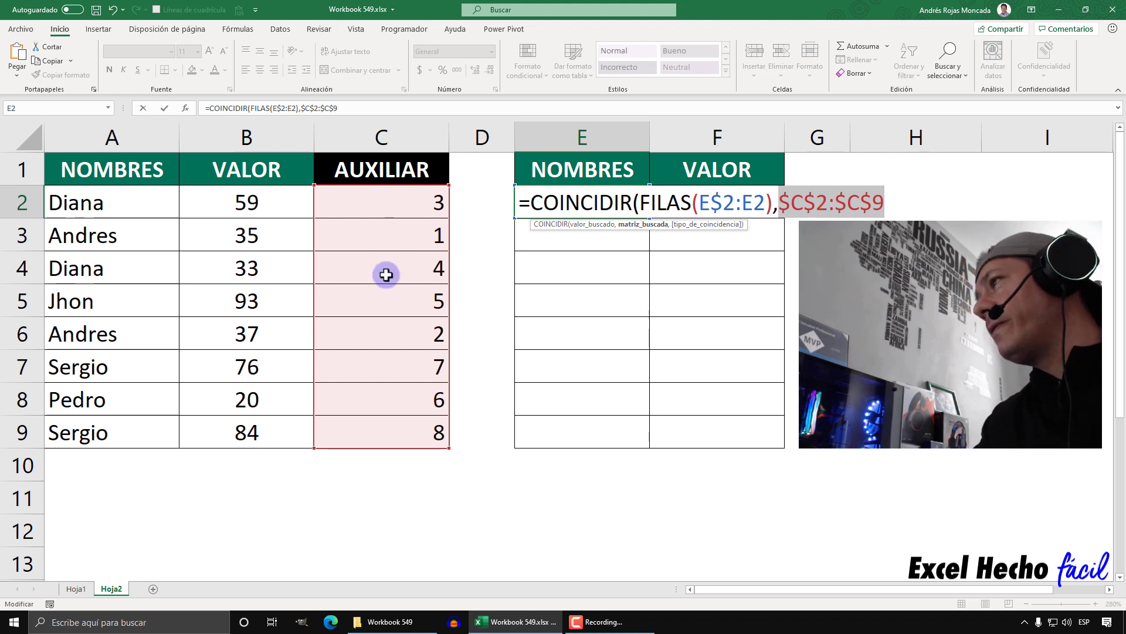
pyautogui.click(893, 204)
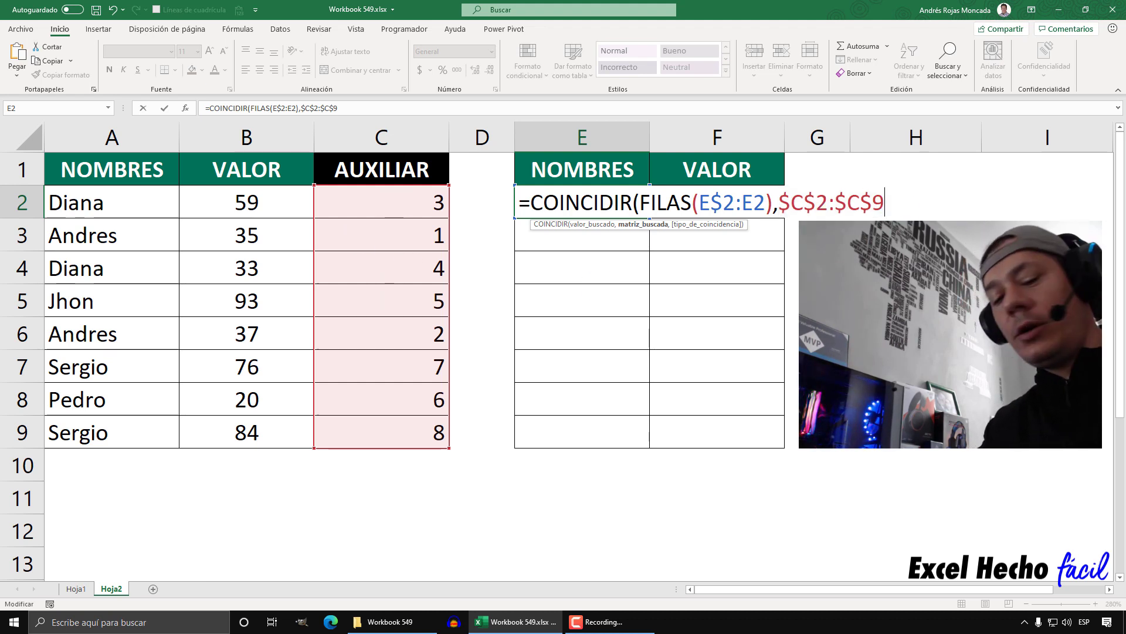
pyautogui.write(',0')
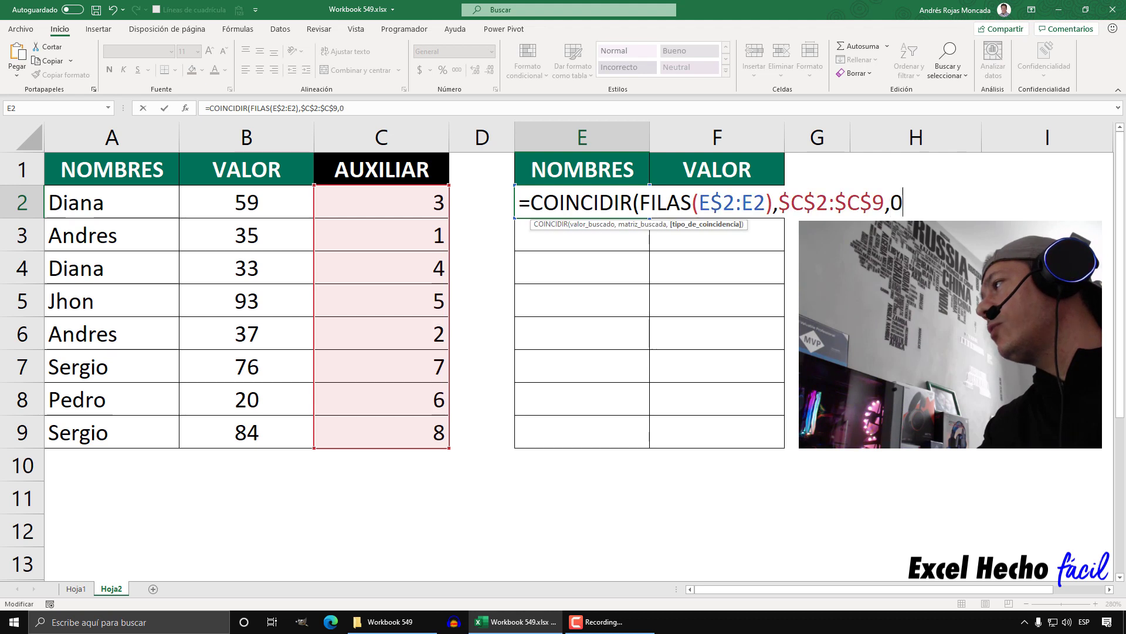
pyautogui.write(')')
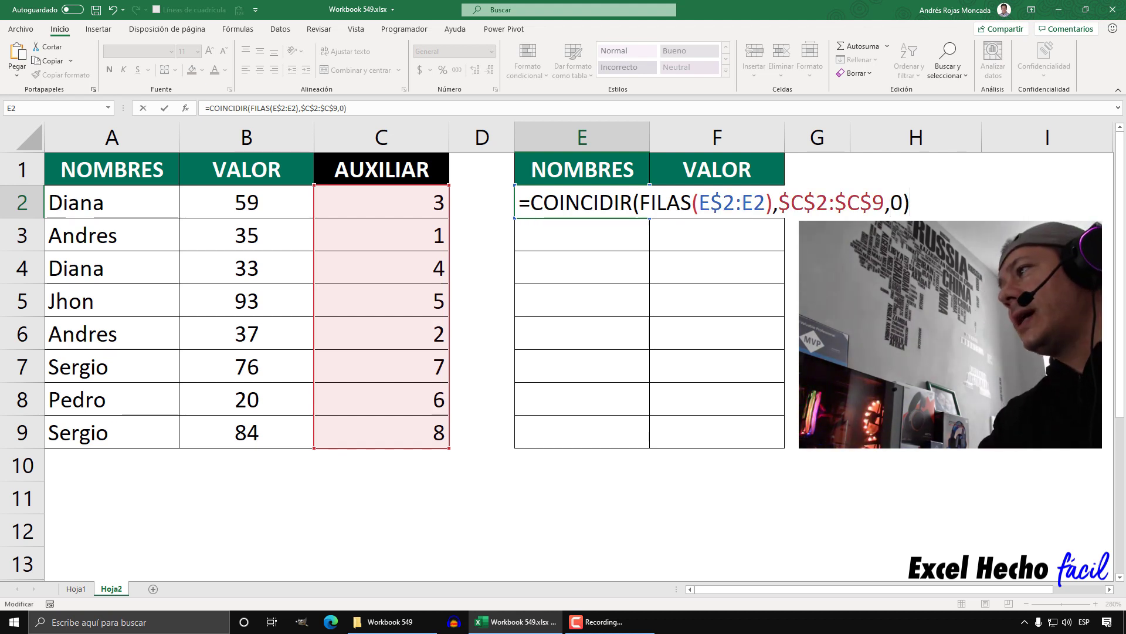
# Evaluate the whole COINCIDIR formula in E2 in place and undo the evaluation.
pyautogui.press('F9')
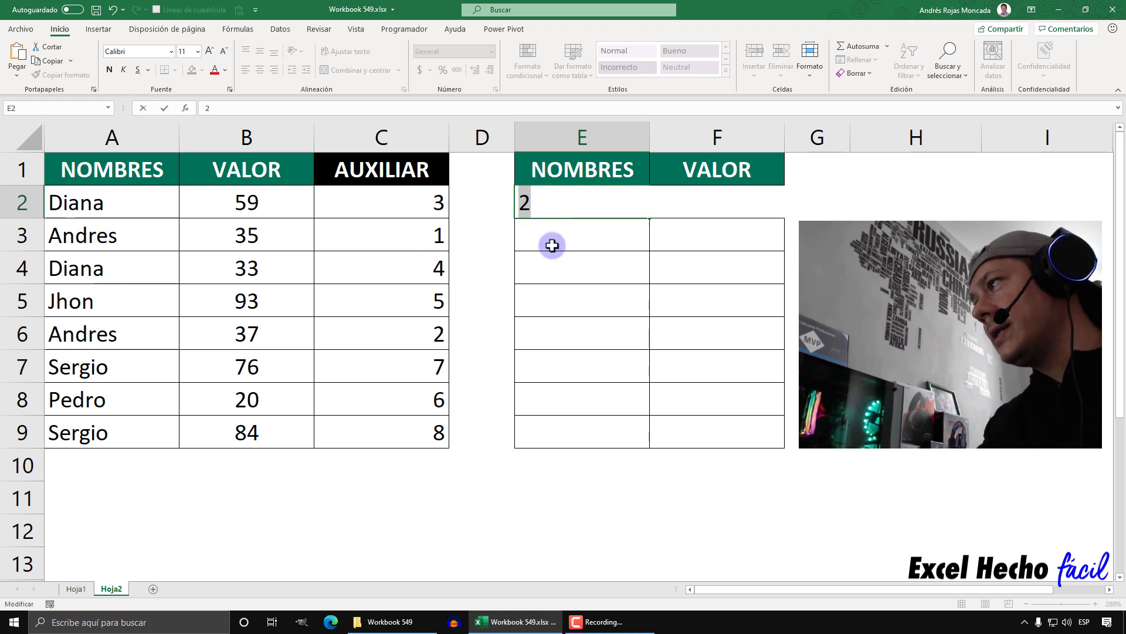
pyautogui.hotkey('ctrl', 'z')
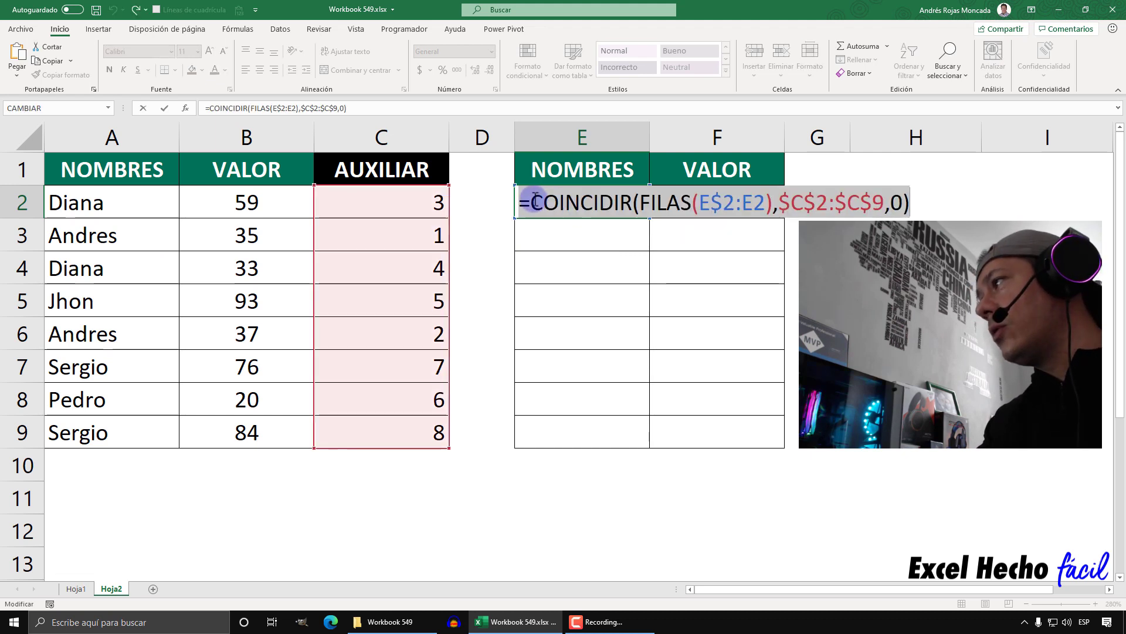
# Wrap the COINCIDIR formula in E2 in an INDICE function with the row-fixed names range A$2:A$9 as its array.
pyautogui.click(530, 202)
pyautogui.write('indi')
pyautogui.press('Tab')
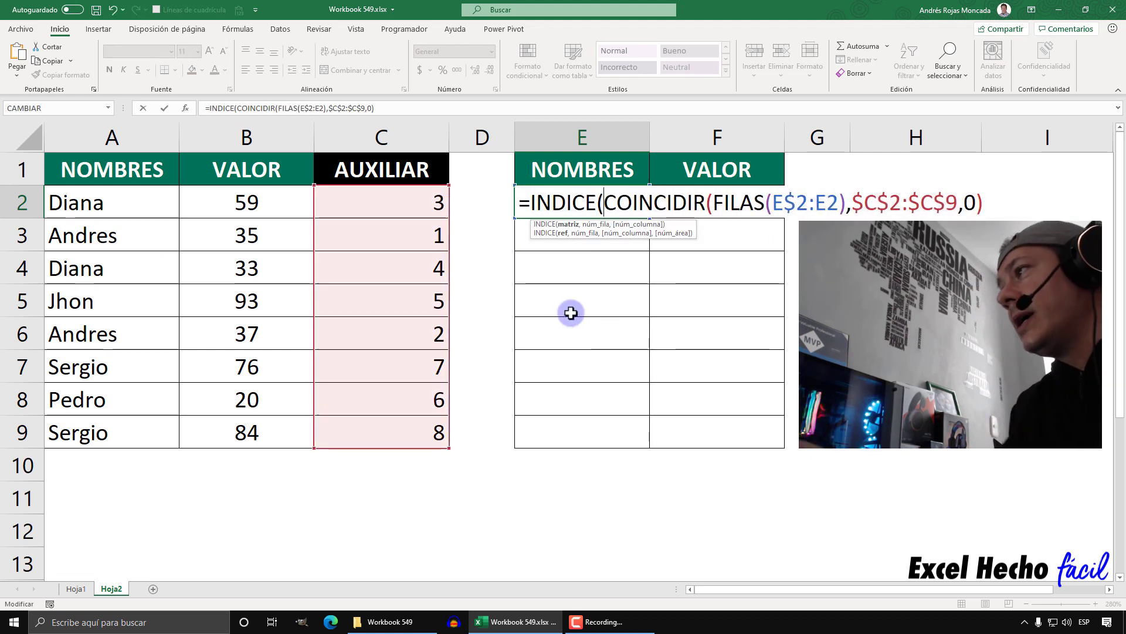
pyautogui.moveTo(146, 196); pyautogui.dragTo(126, 431)
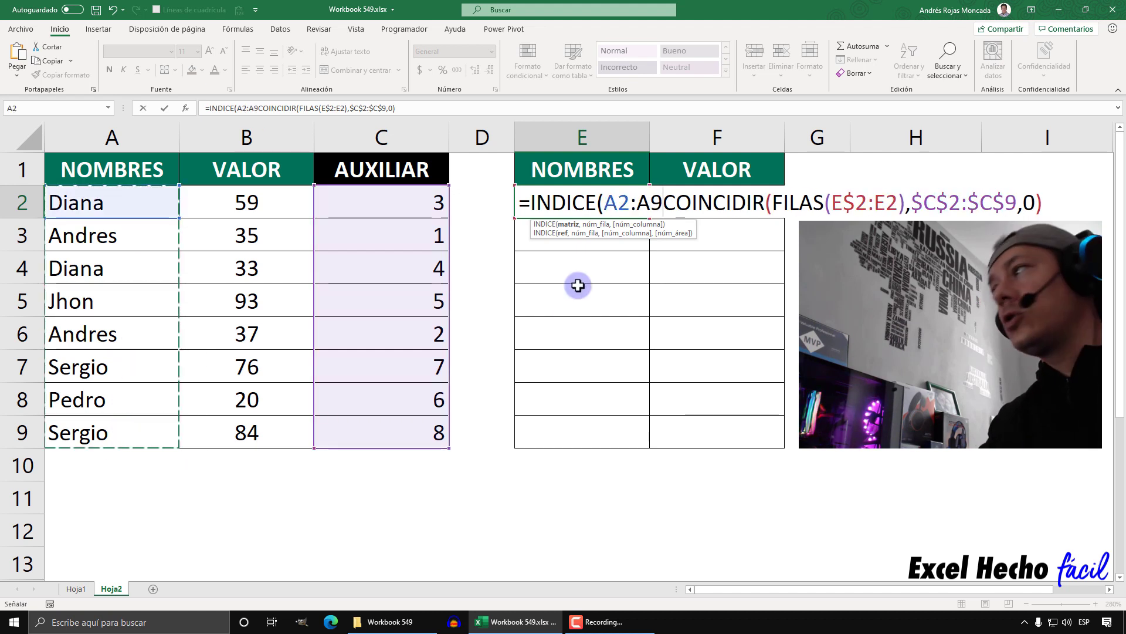
pyautogui.press('F4')
pyautogui.press('F4')
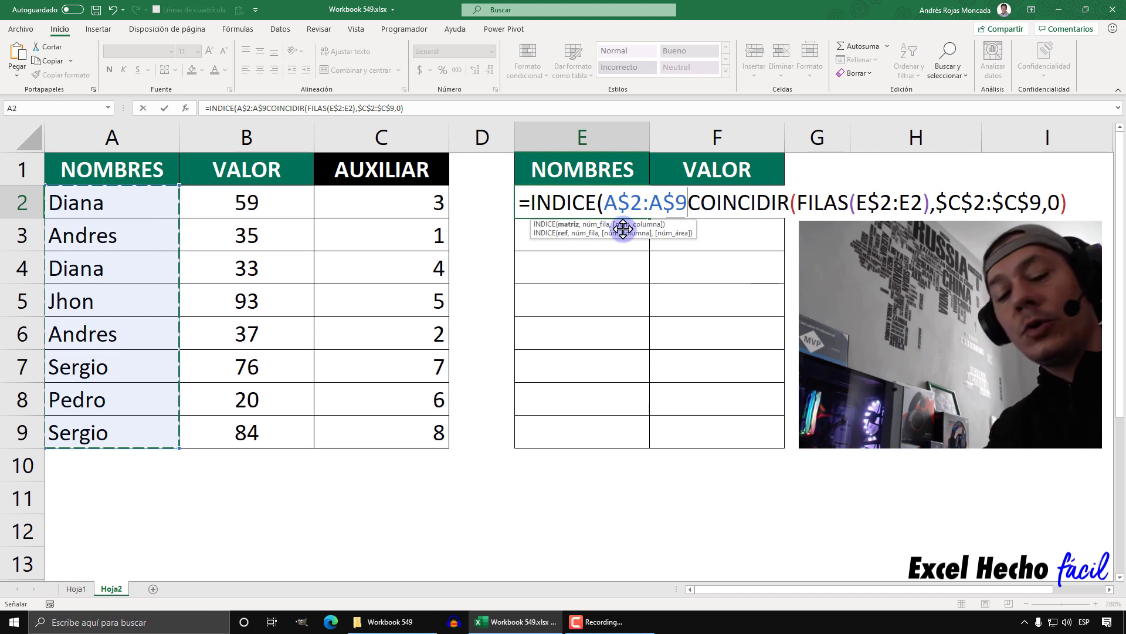
pyautogui.write(',')
# Close and enter the INDICE formula with COINCIDIR as the row number, and fill it from E2 through F9.
pyautogui.click(586, 224)
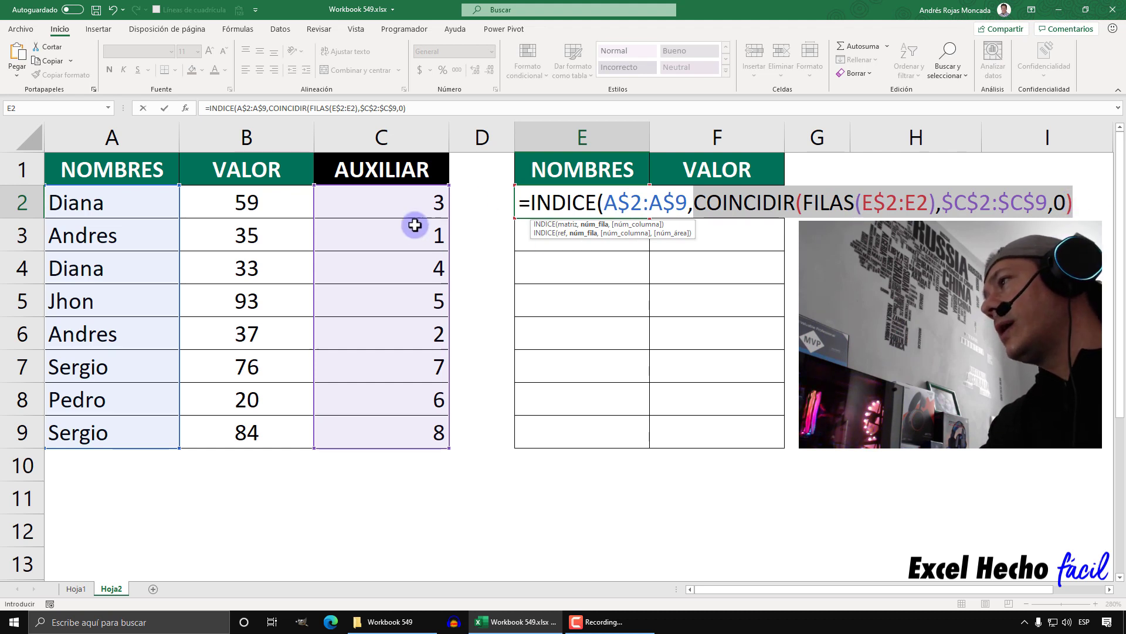
pyautogui.click(1070, 202)
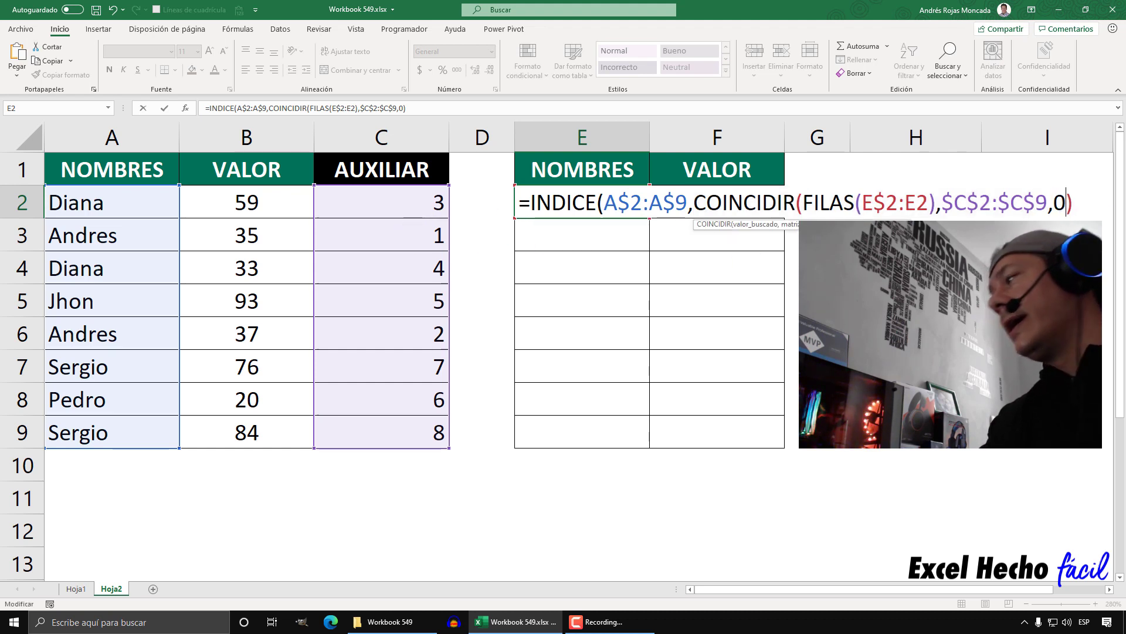
pyautogui.write(')')
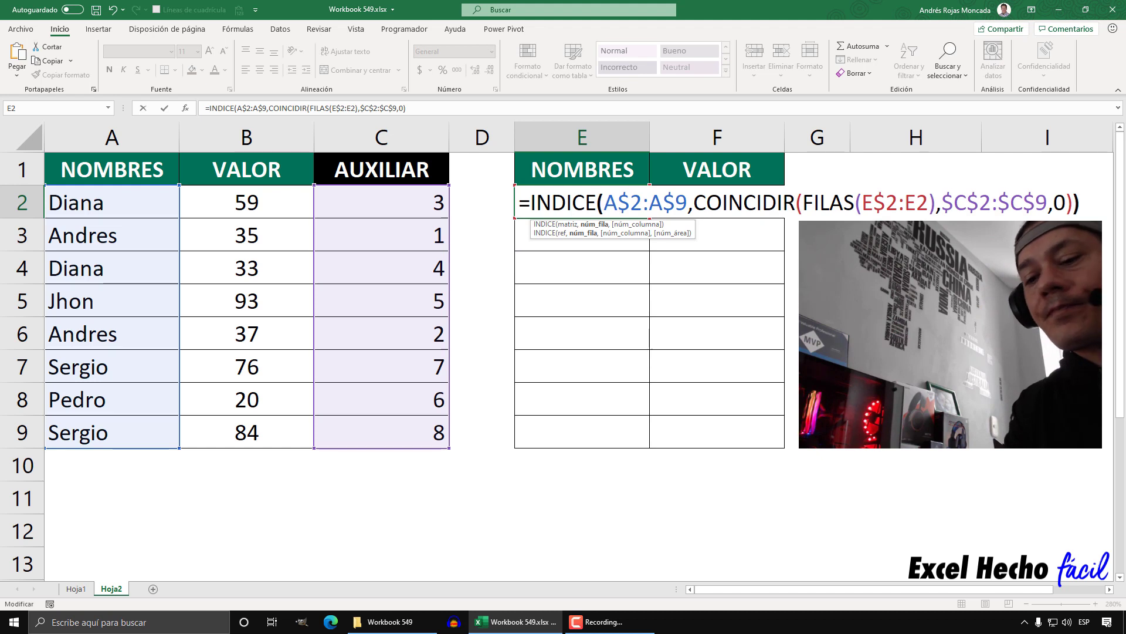
pyautogui.press('Return')
pyautogui.click(606, 206)
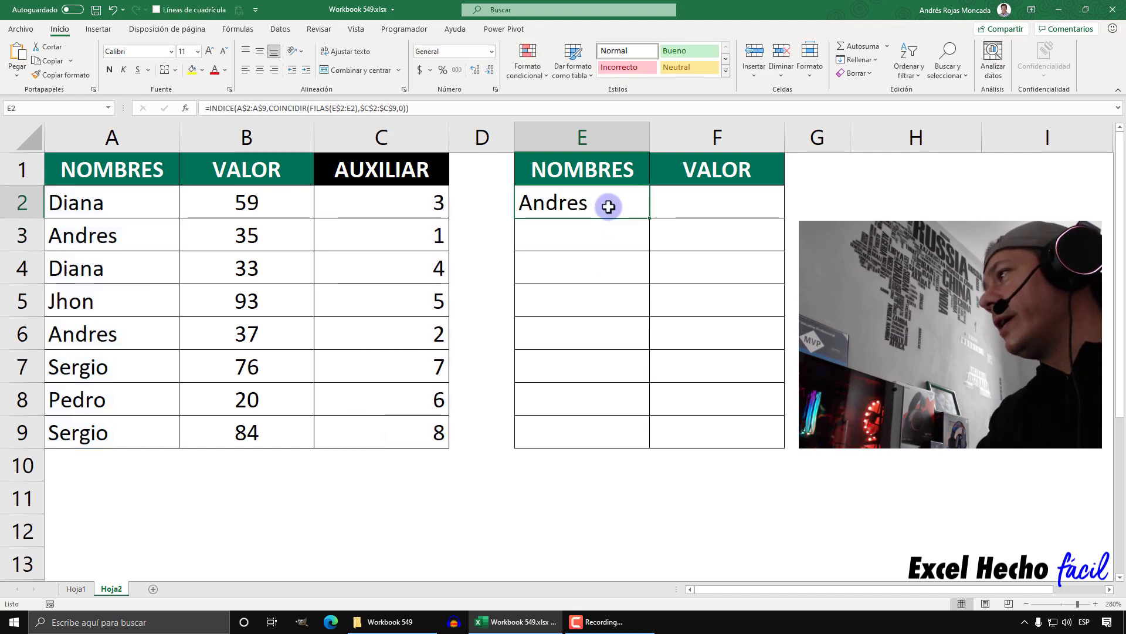
pyautogui.moveTo(649, 219); pyautogui.dragTo(766, 448)
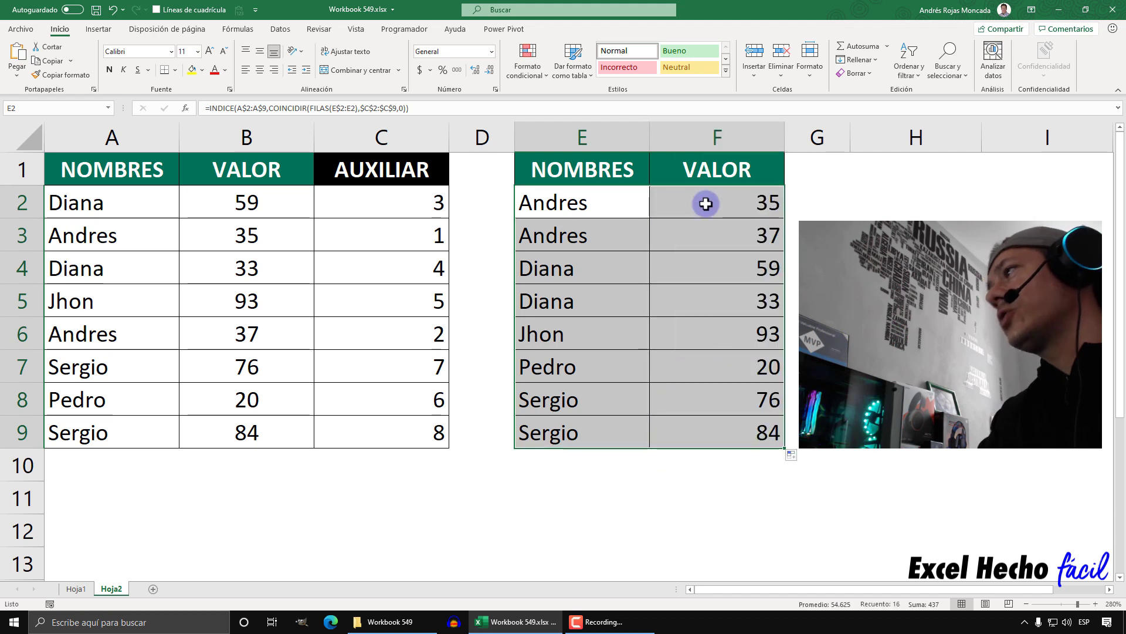
# Compare the names and values in the sorted table with their matching rows in the original table.
pyautogui.click(580, 200)
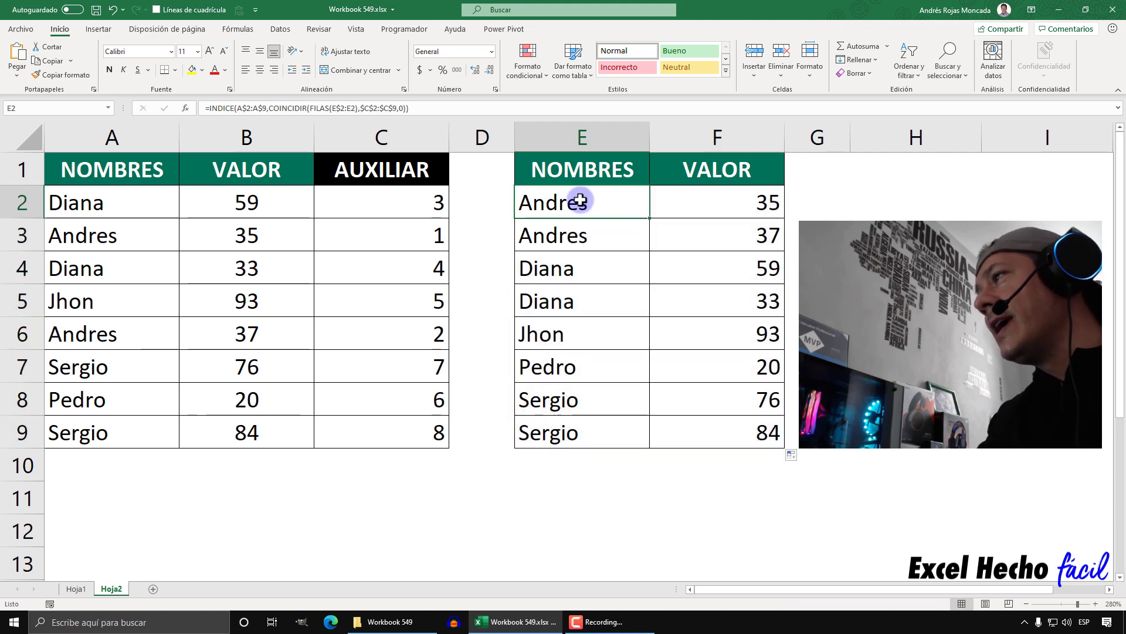
pyautogui.click(22, 235)
pyautogui.click(22, 334)
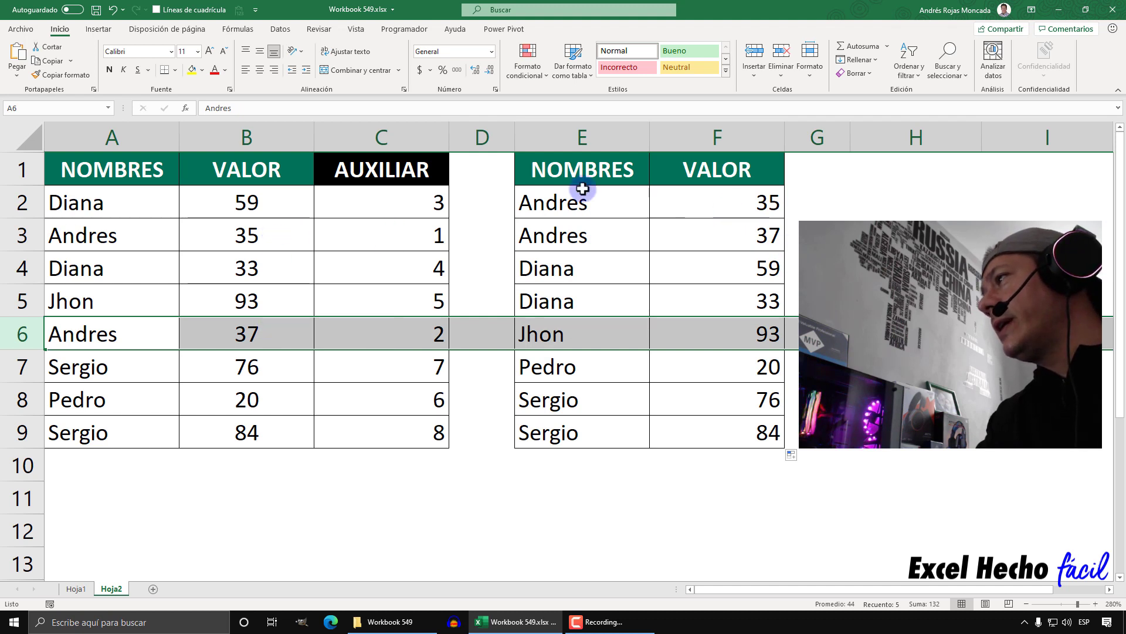
pyautogui.moveTo(533, 201); pyautogui.dragTo(734, 246)
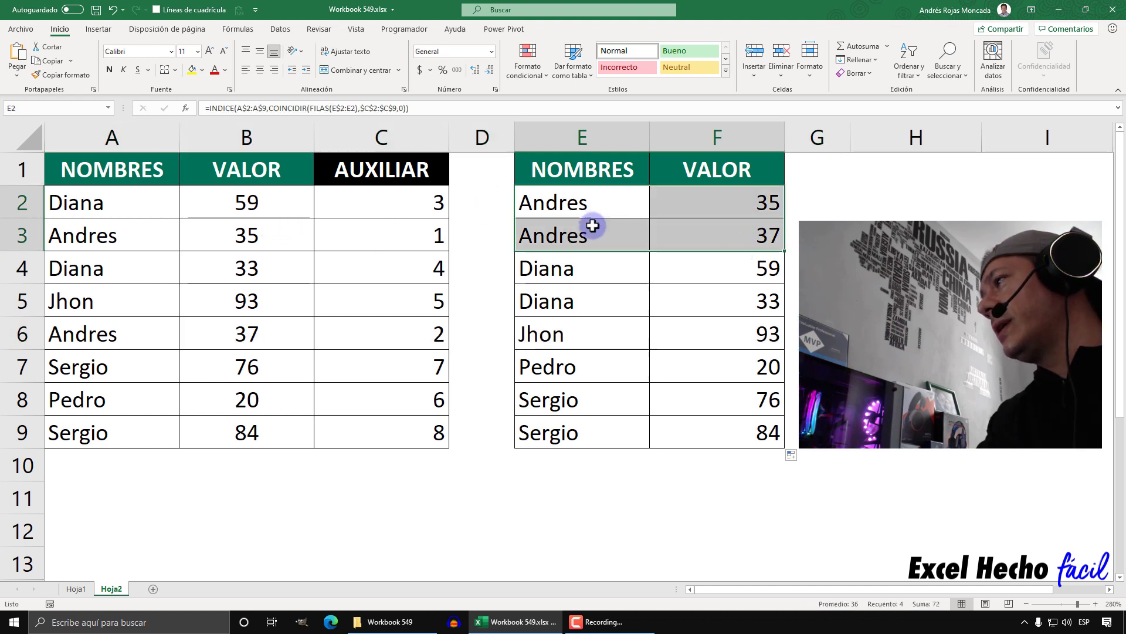
pyautogui.moveTo(594, 278); pyautogui.dragTo(699, 305)
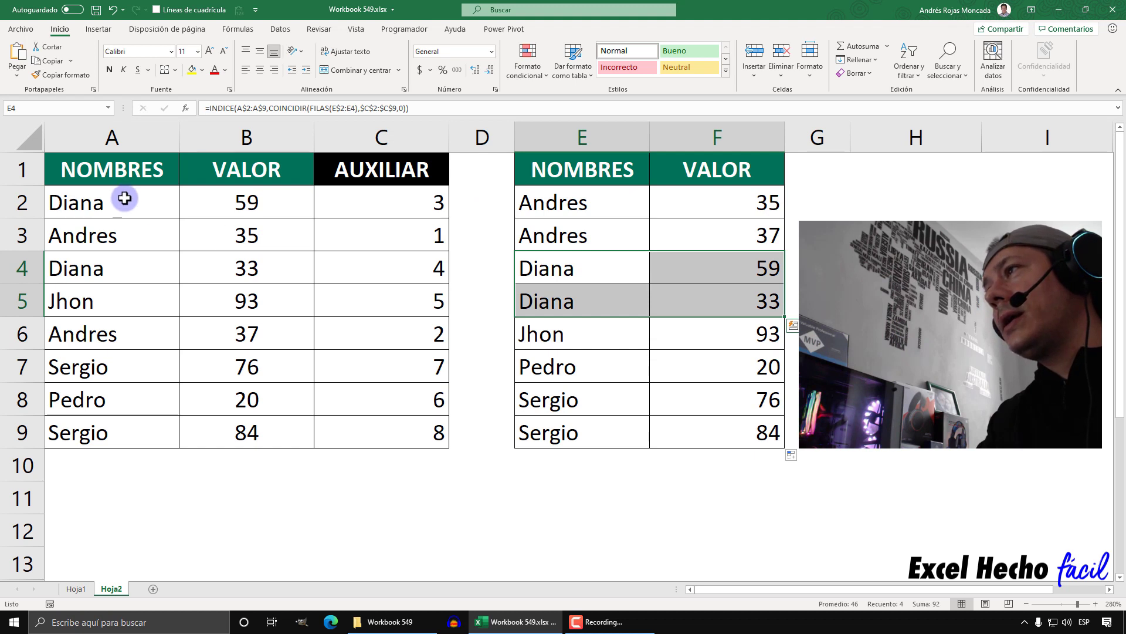
pyautogui.click(128, 269)
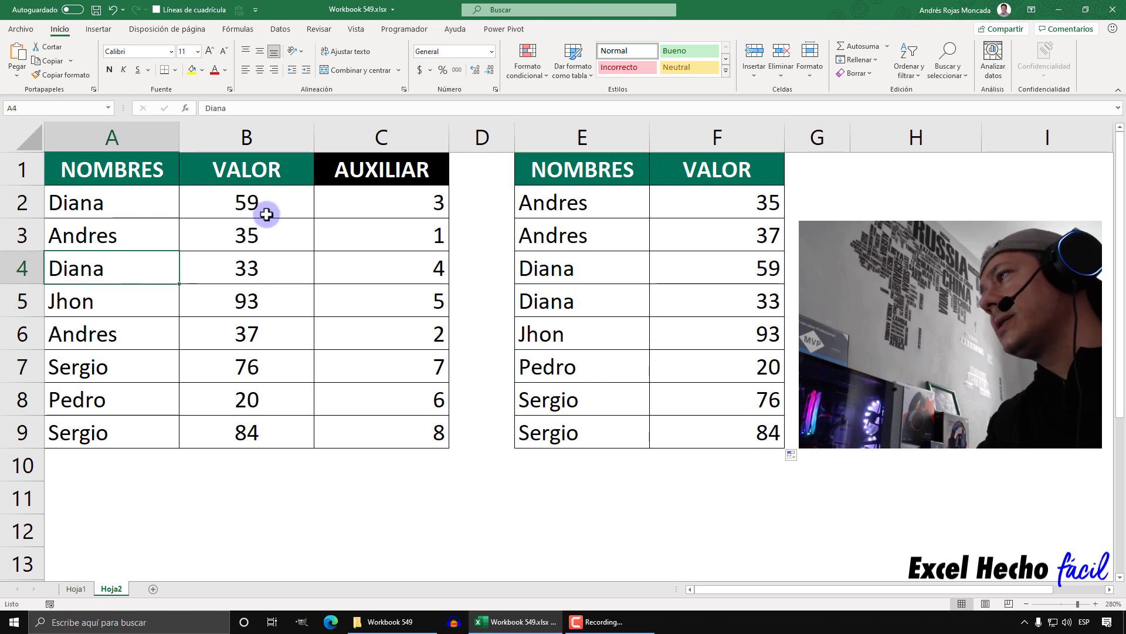
pyautogui.moveTo(764, 273); pyautogui.dragTo(757, 298)
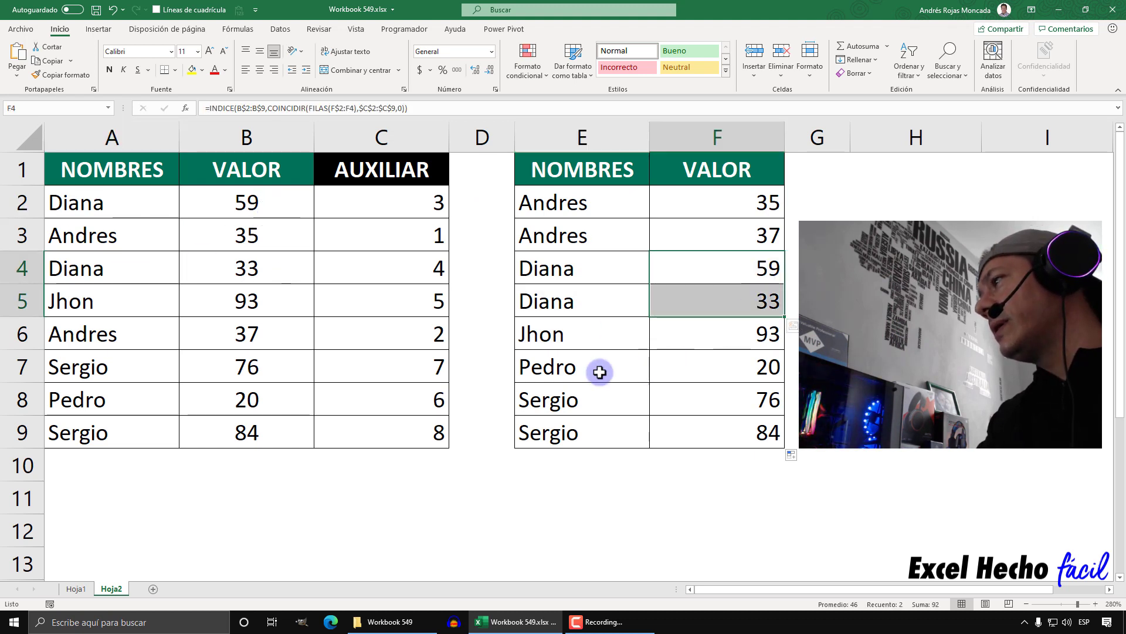
pyautogui.click(579, 335)
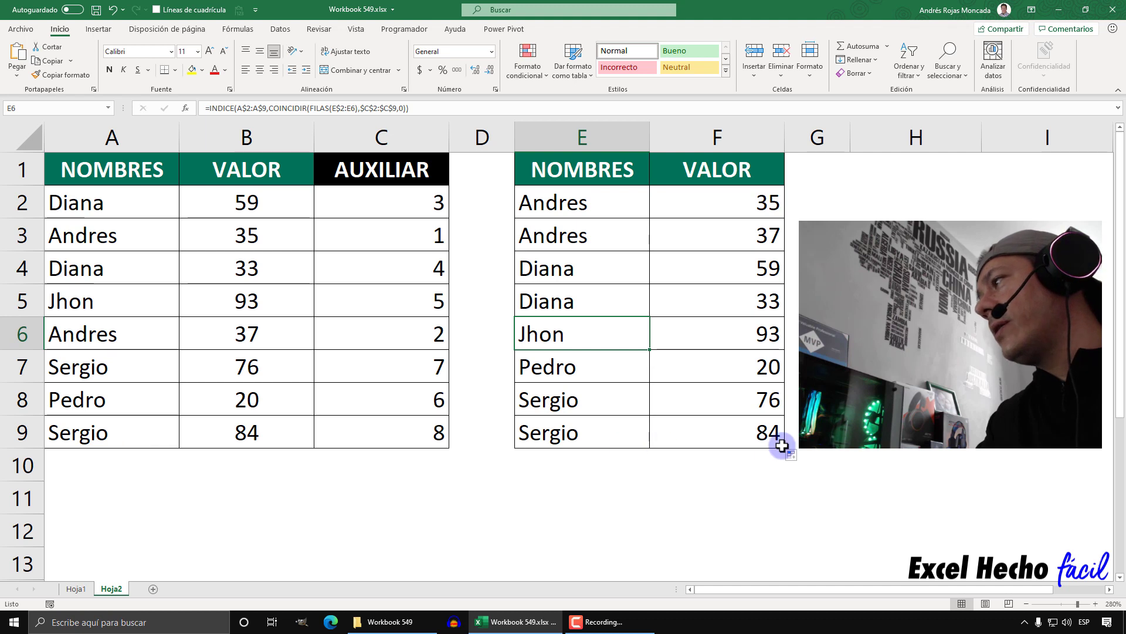
pyautogui.moveTo(596, 206); pyautogui.dragTo(596, 430)
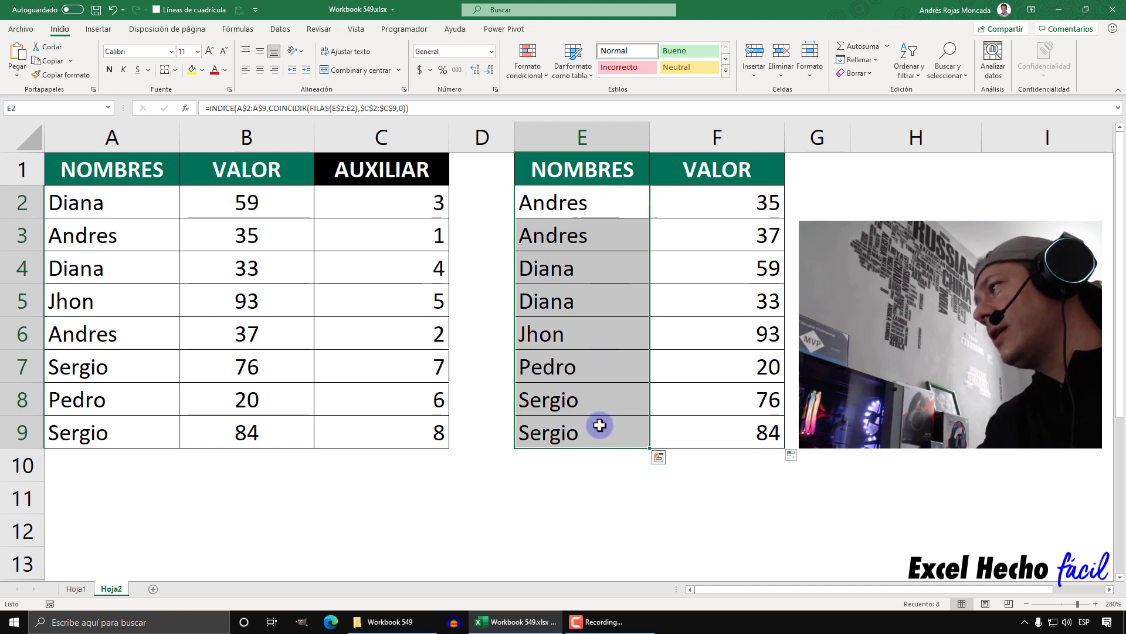
# Show the formula of E2 as text in A11 with FORMULATEXTO.
pyautogui.click(143, 510)
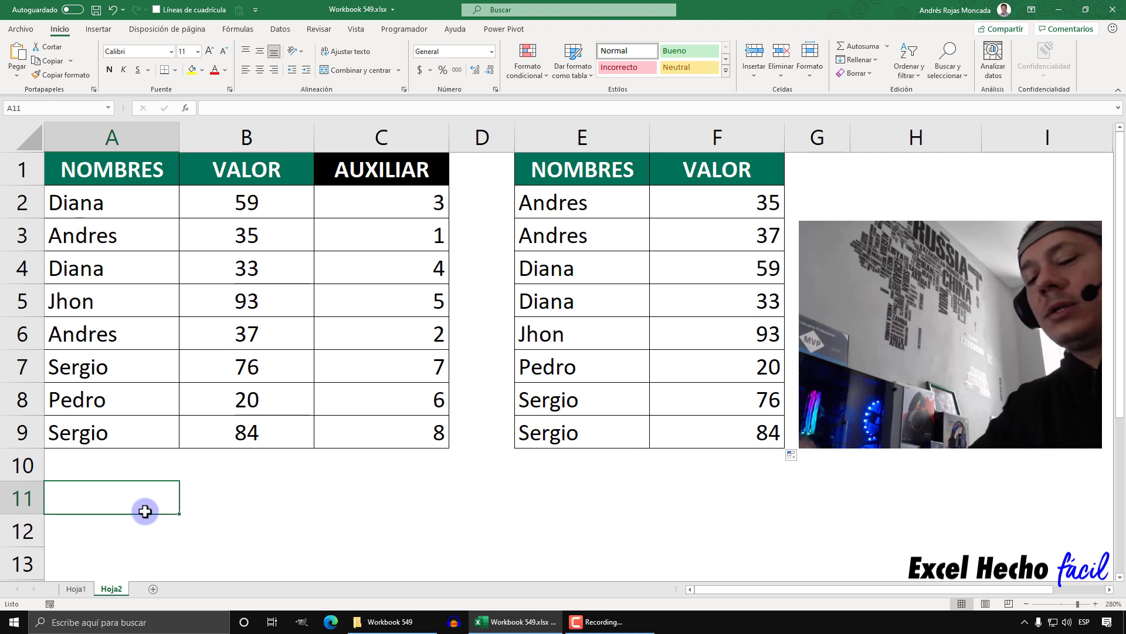
pyautogui.write('=for')
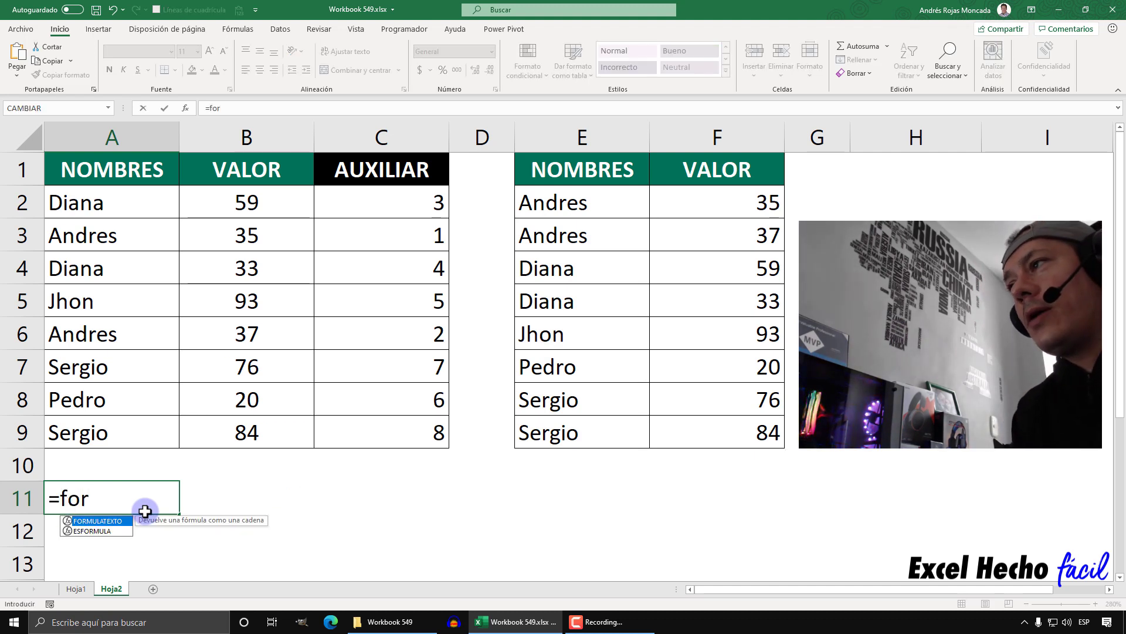
pyautogui.press('Tab')
pyautogui.click(572, 200)
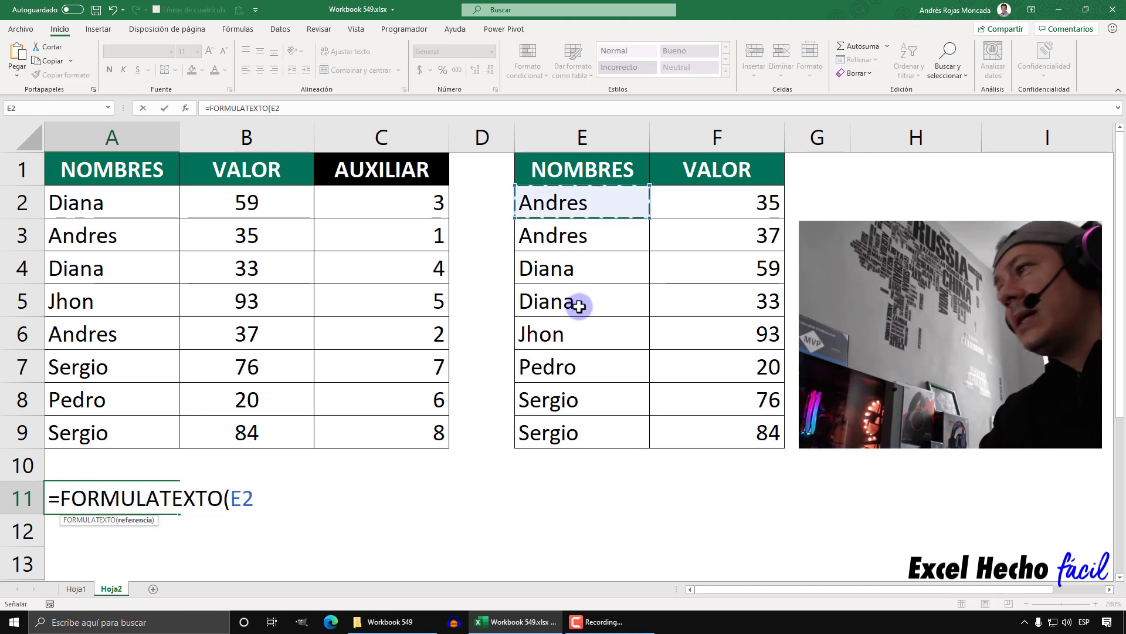
pyautogui.press('Return')
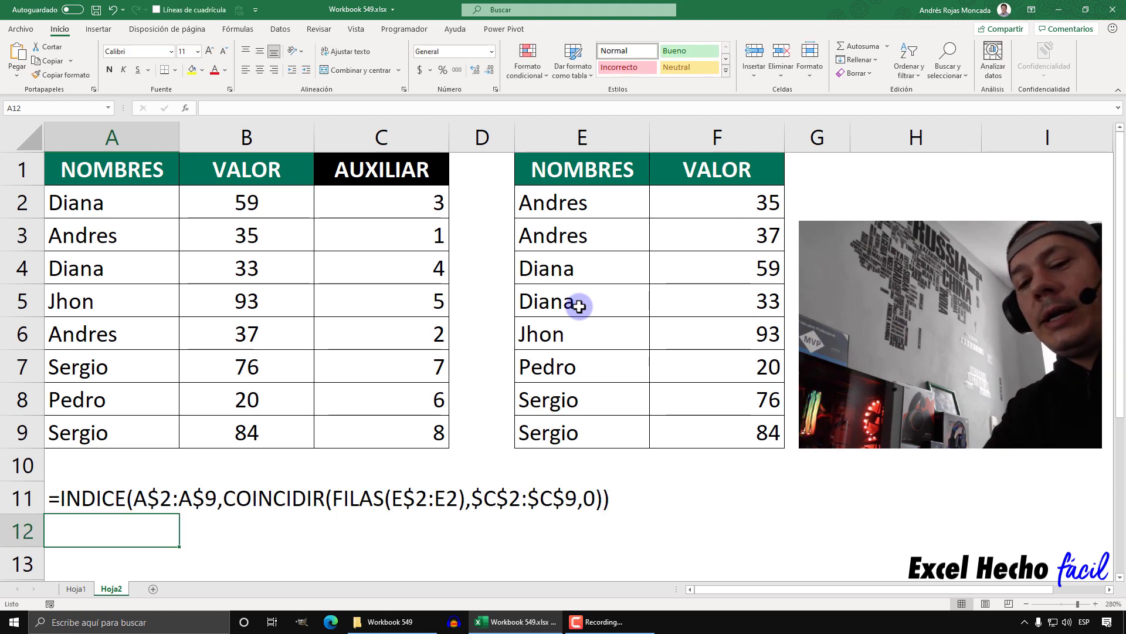
# Show the AUXILIAR formula of C2 as text in A12 with FORMULATEXTO.
pyautogui.write('=for')
pyautogui.press('Tab')
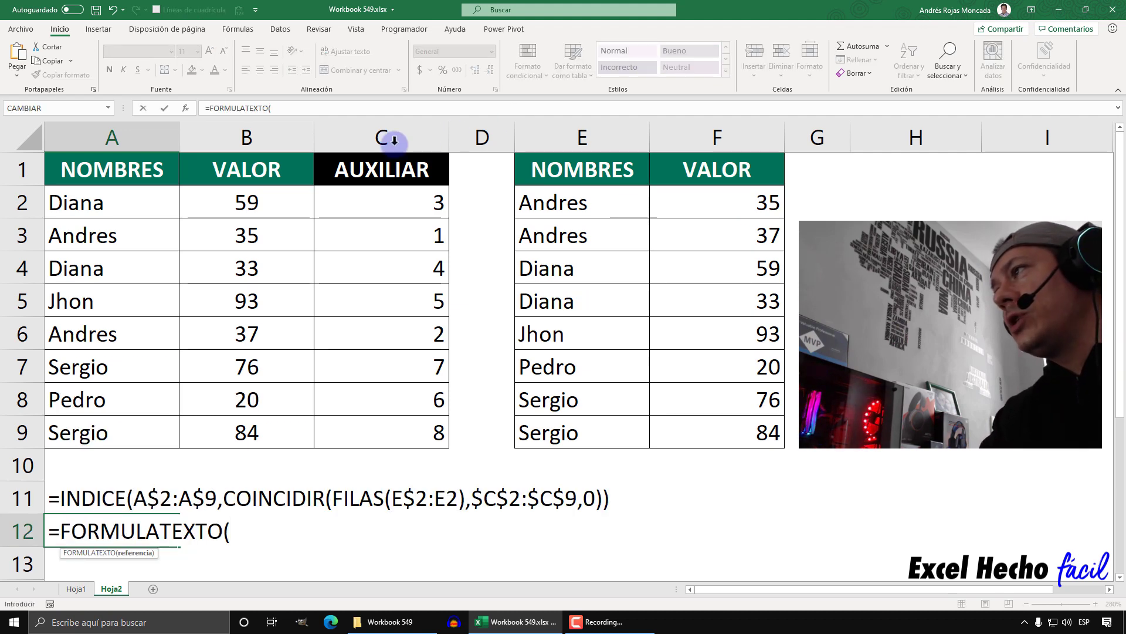
pyautogui.click(388, 193)
pyautogui.press('Return')
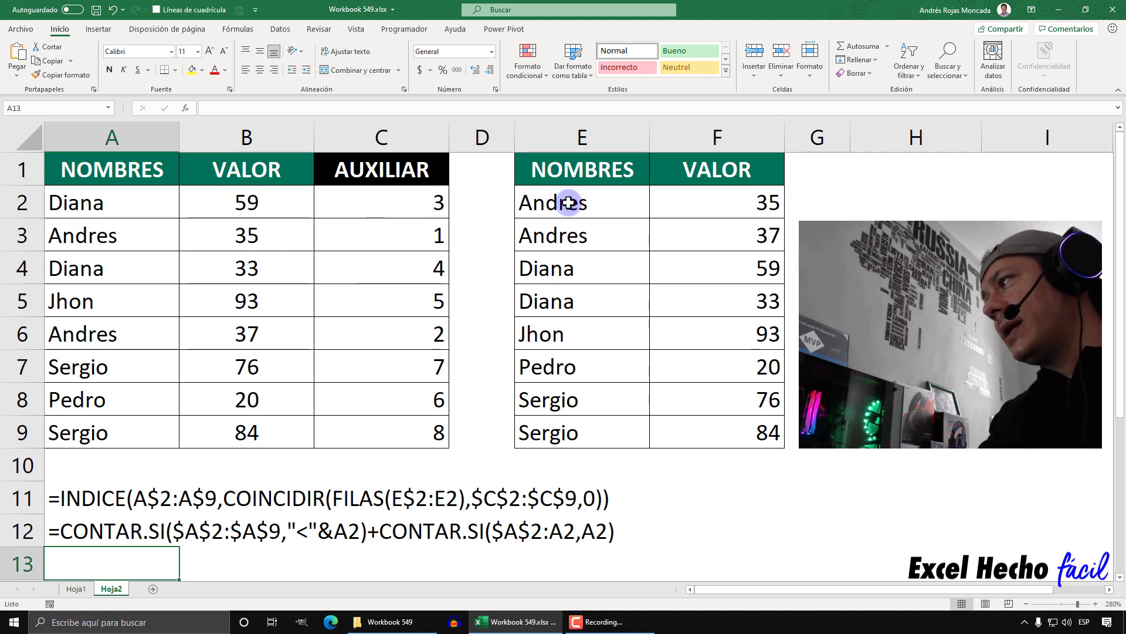
# Set the font colour of the two formula texts in A11:A12 to standard blue.
pyautogui.moveTo(120, 503); pyautogui.dragTo(102, 545)
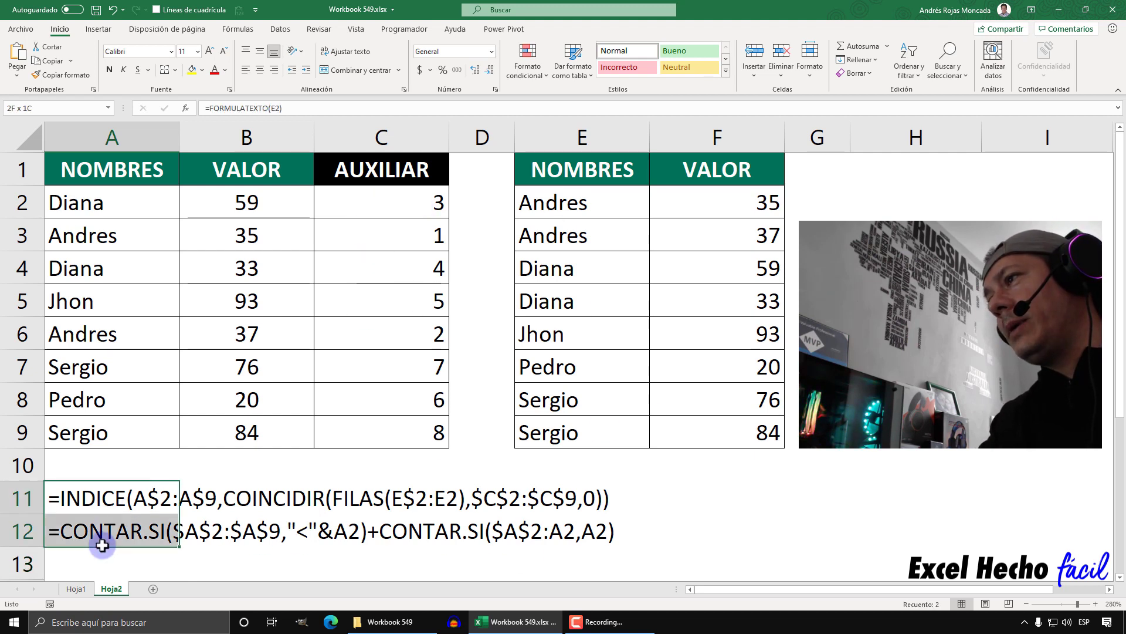
pyautogui.click(225, 70)
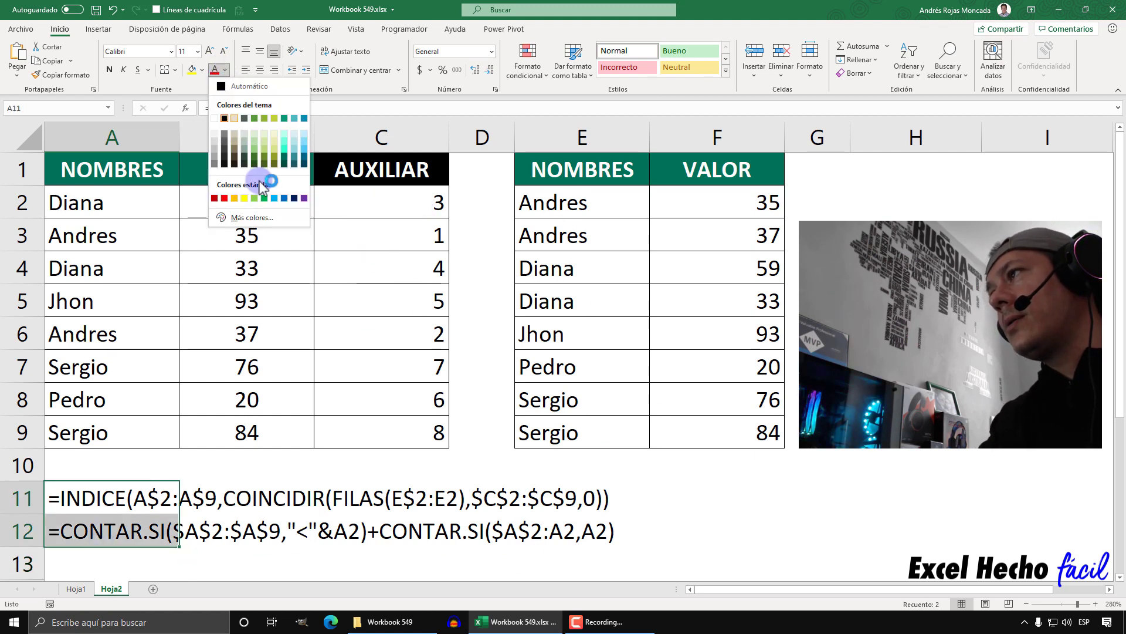
pyautogui.click(293, 156)
pyautogui.click(224, 69)
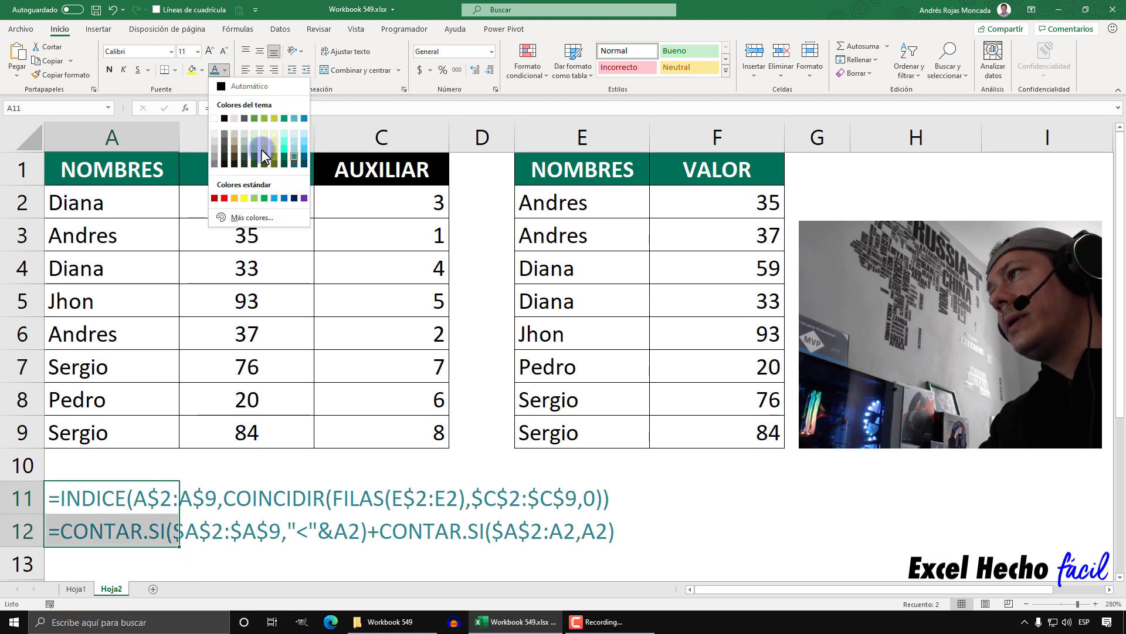
pyautogui.click(284, 198)
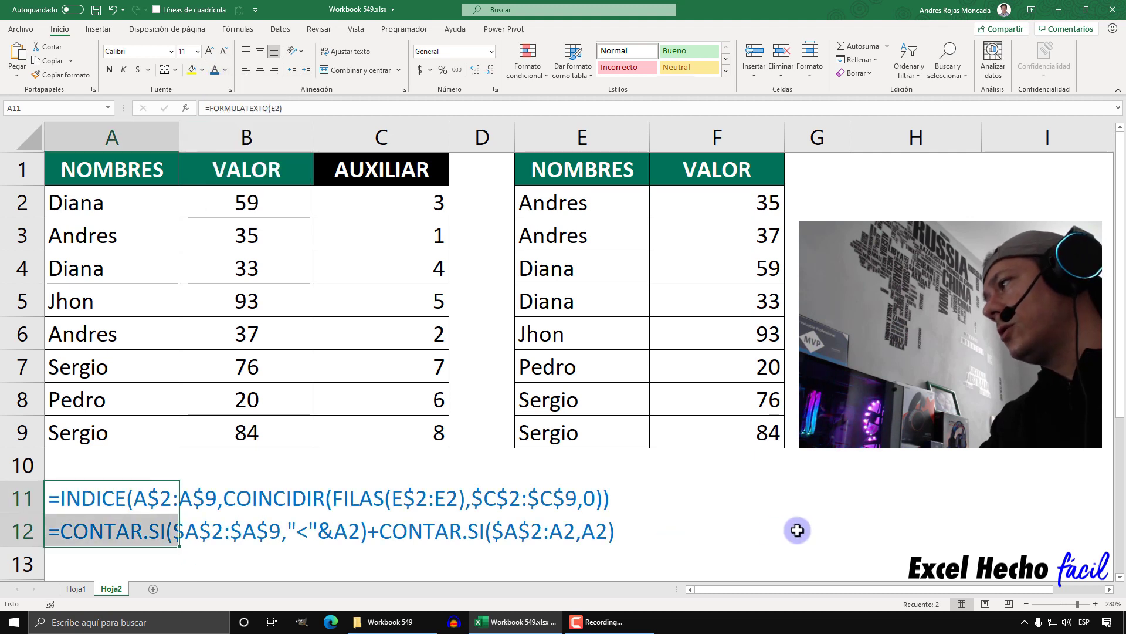
pyautogui.click(895, 176)
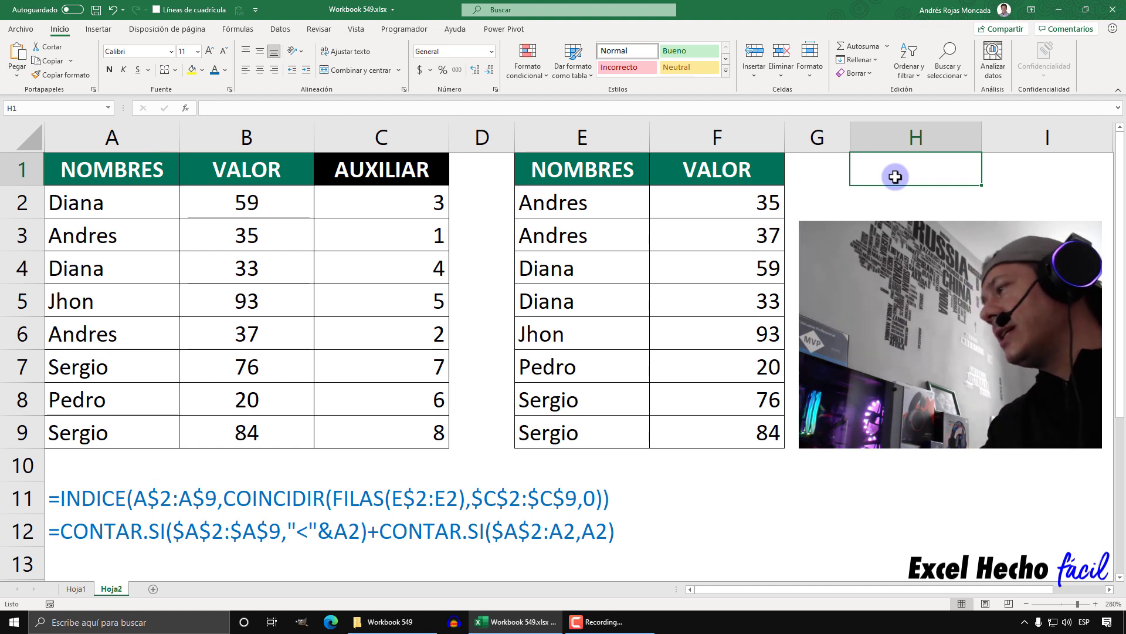